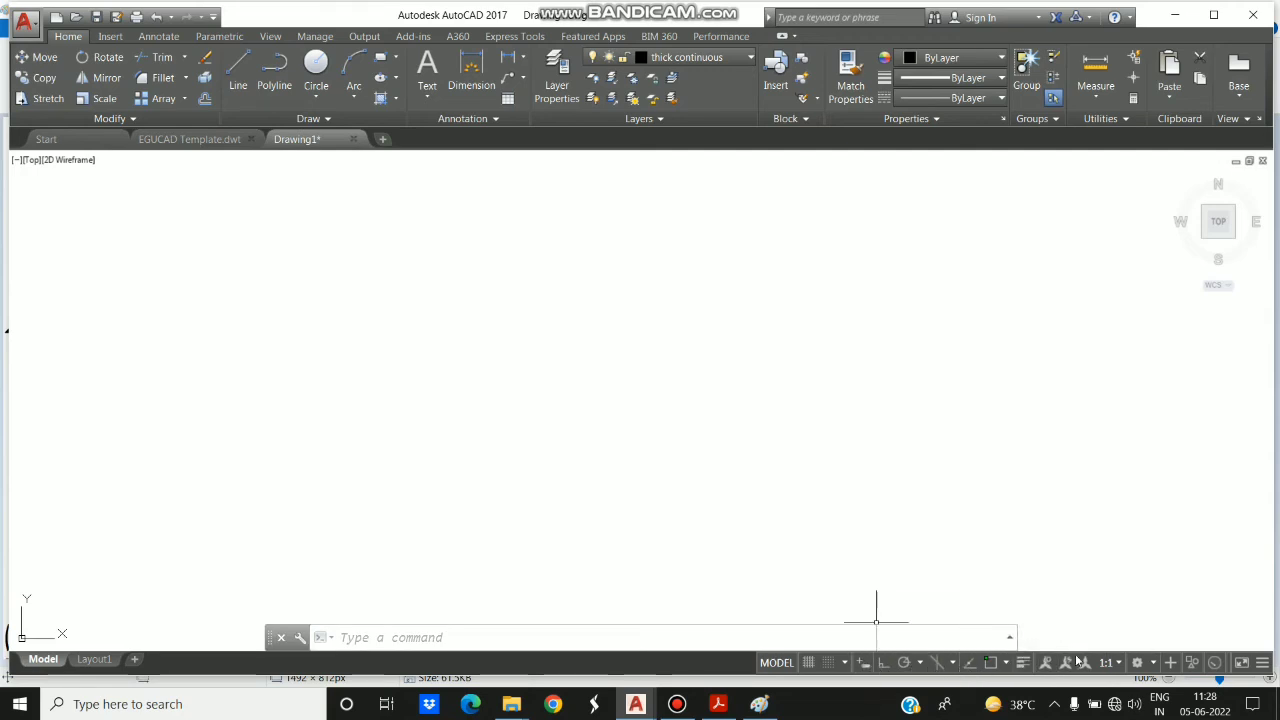
- Toggle Dynamic Input on and back off after viewing the status bar customization list
click(1263, 664)
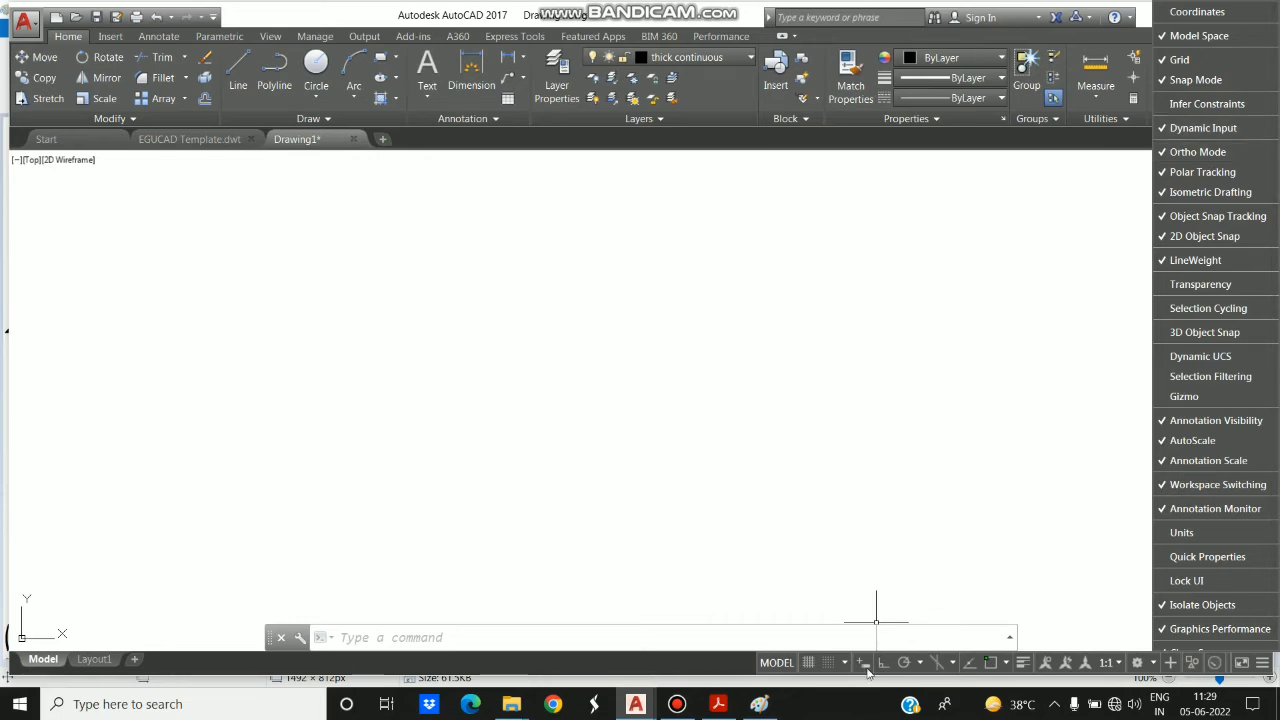
click(864, 666)
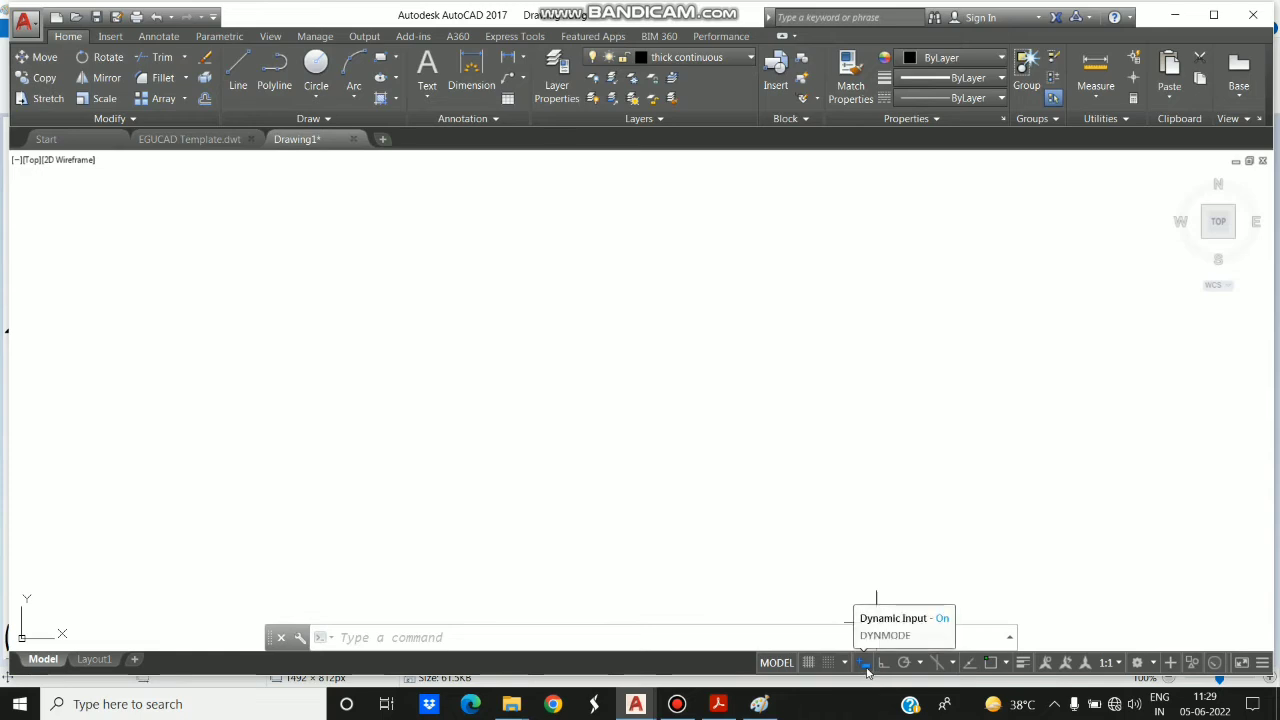
click(864, 664)
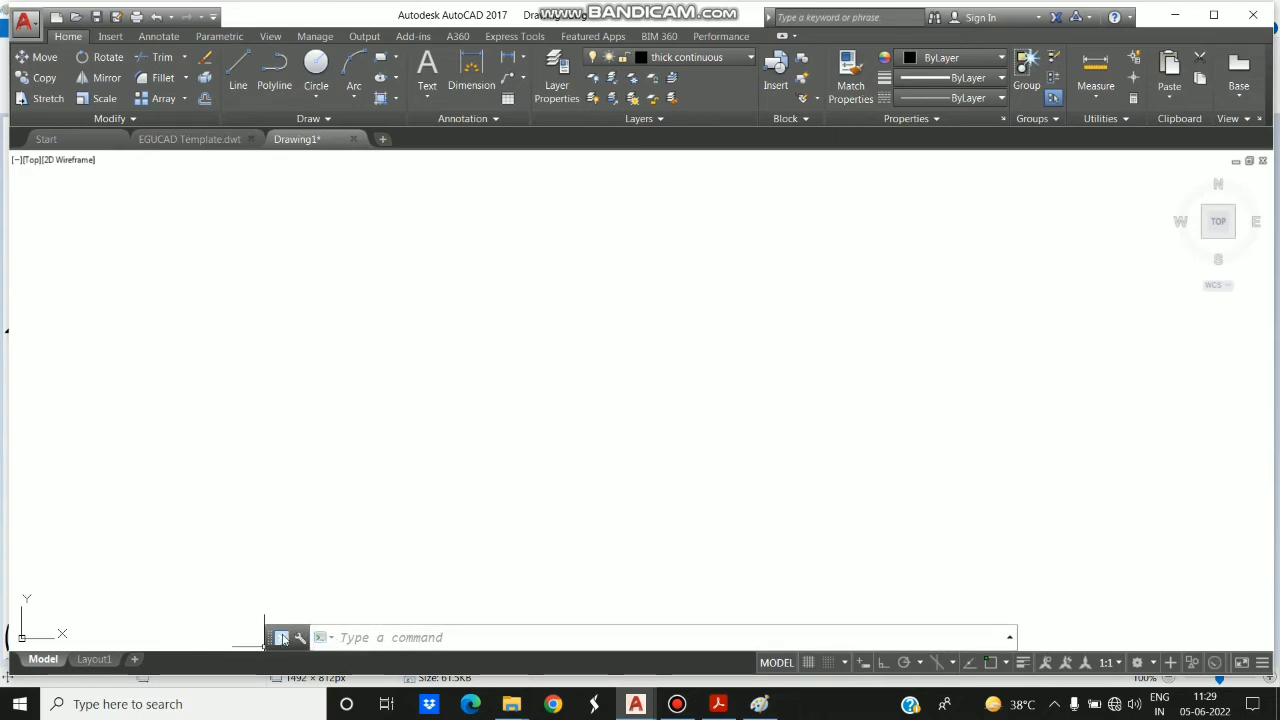
- Start a line at absolute coordinates 10,10, checking the starting point A on the reference figure in Paint
click(359, 640)
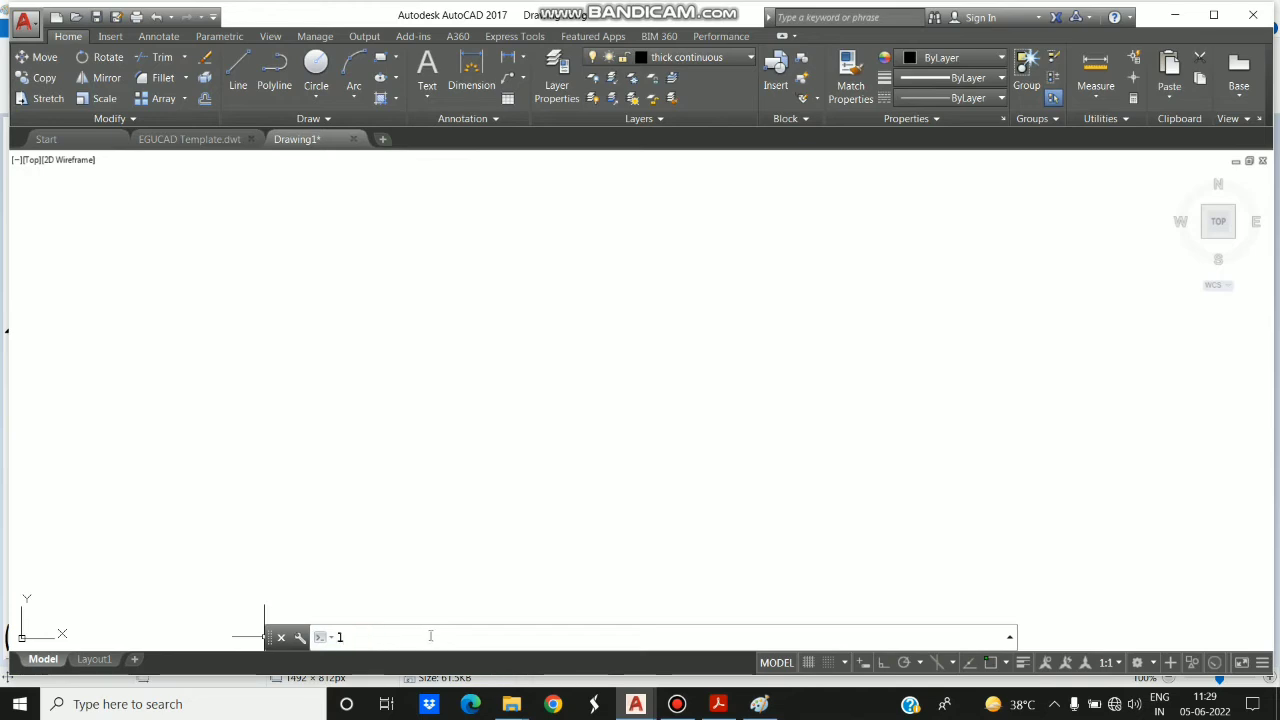
text(l)
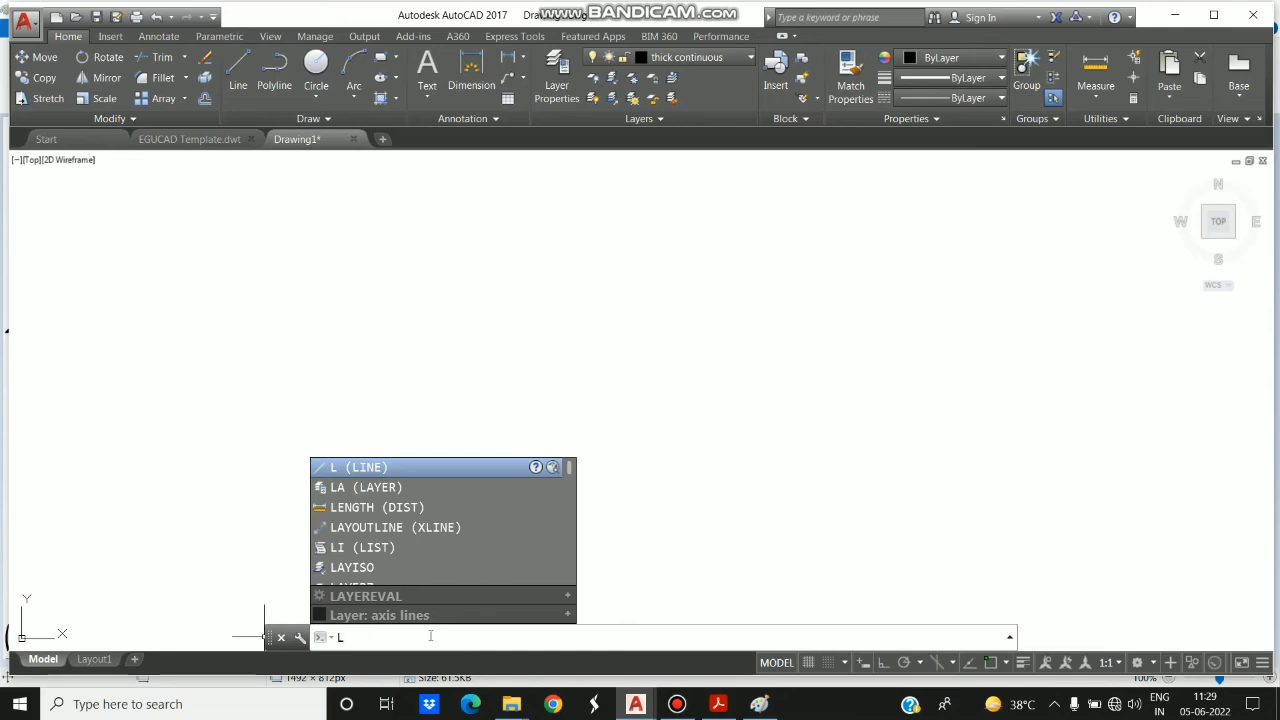
key(Return)
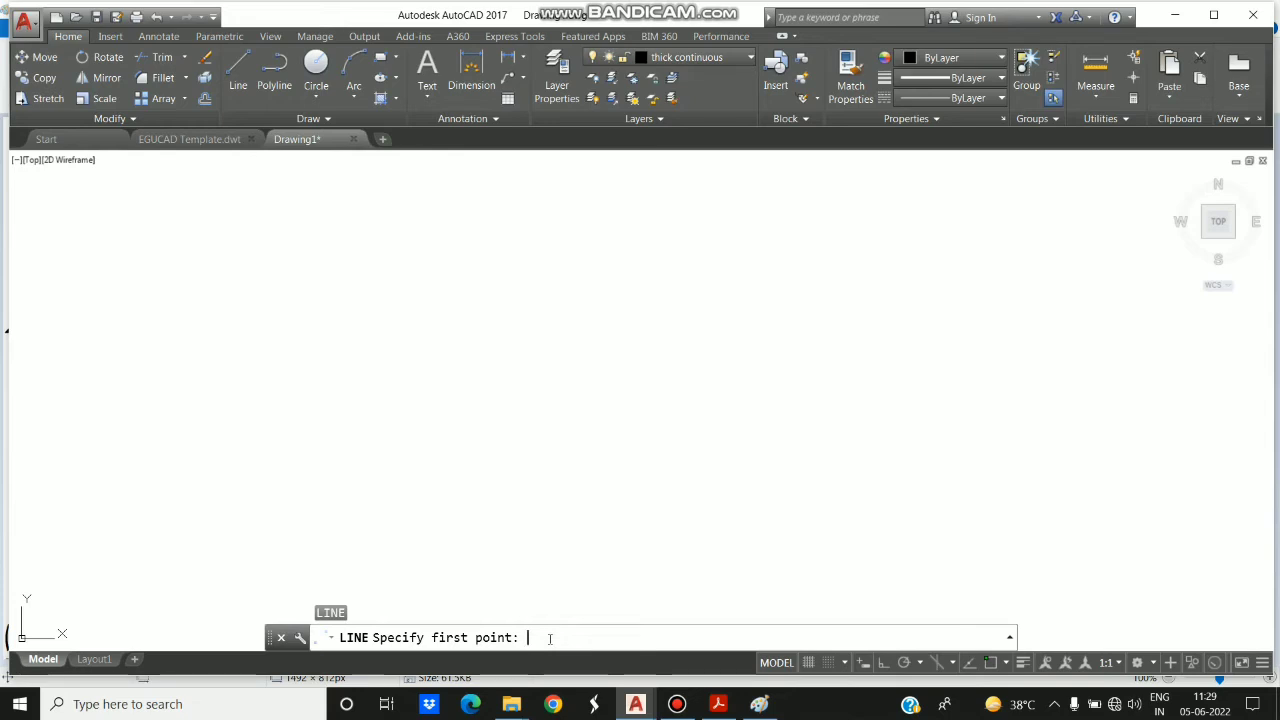
click(759, 704)
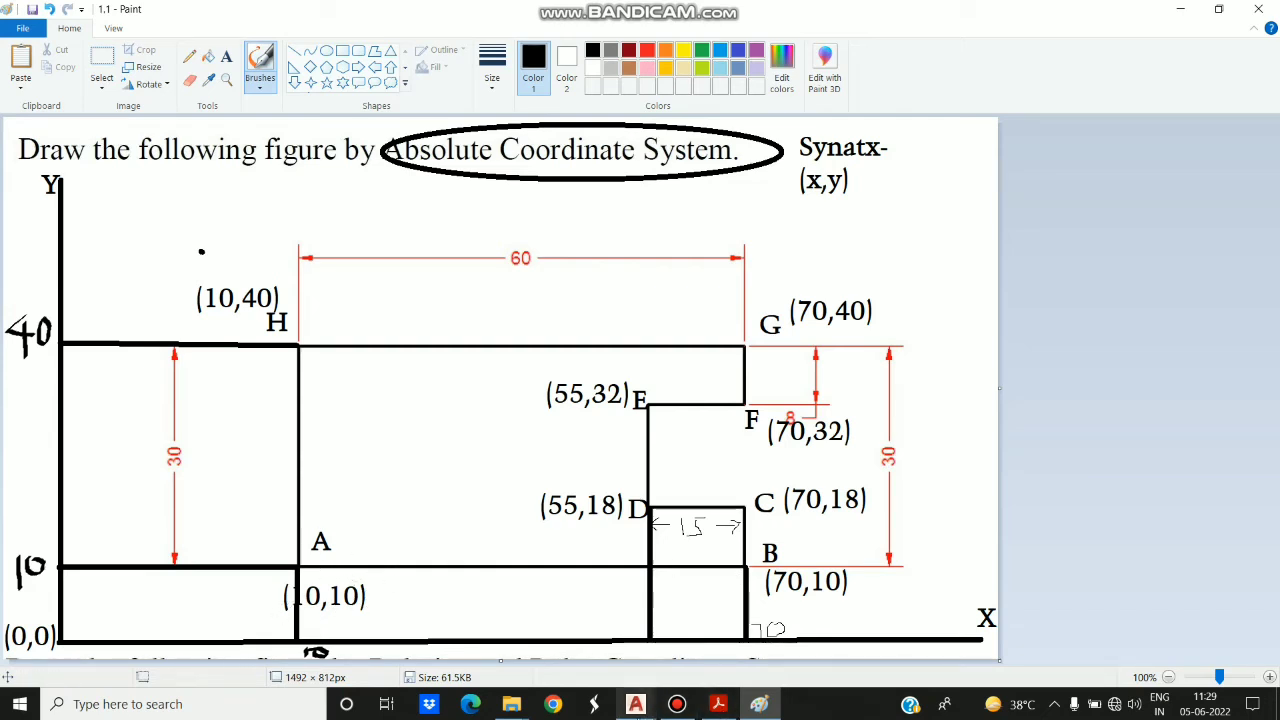
mouse_move(635, 704)
click(690, 632)
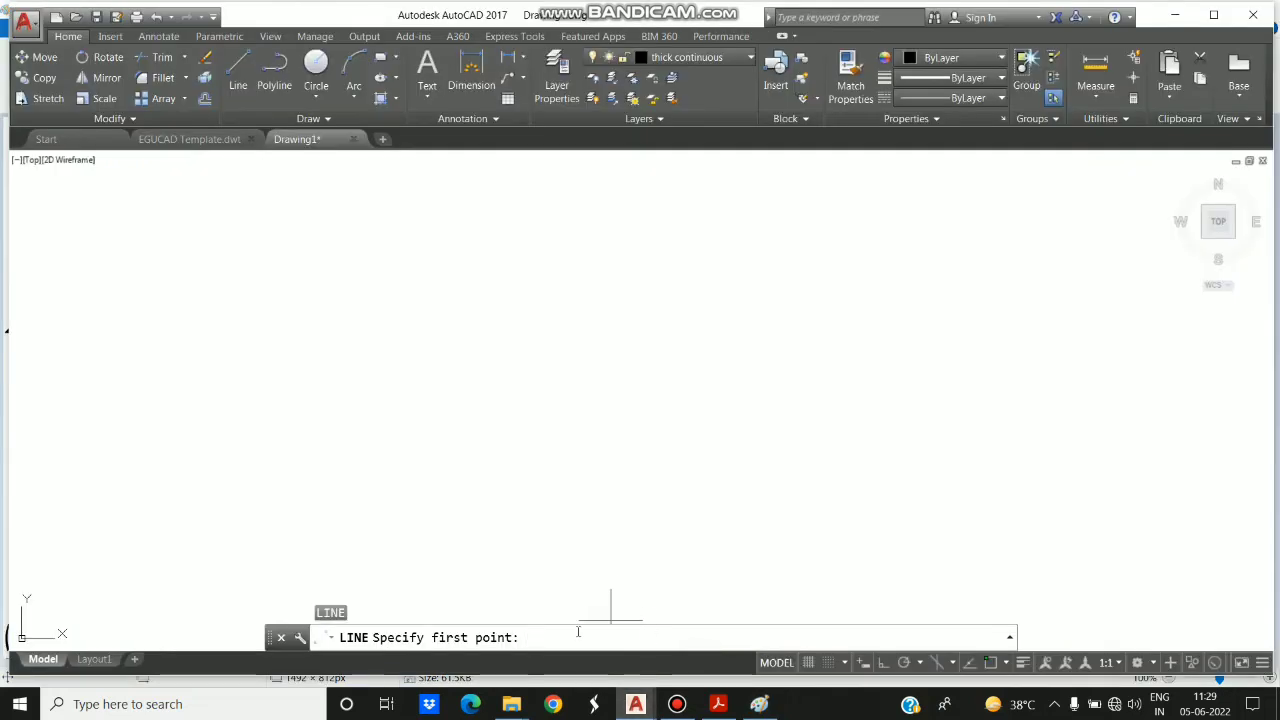
text(10,10)
key(Return)
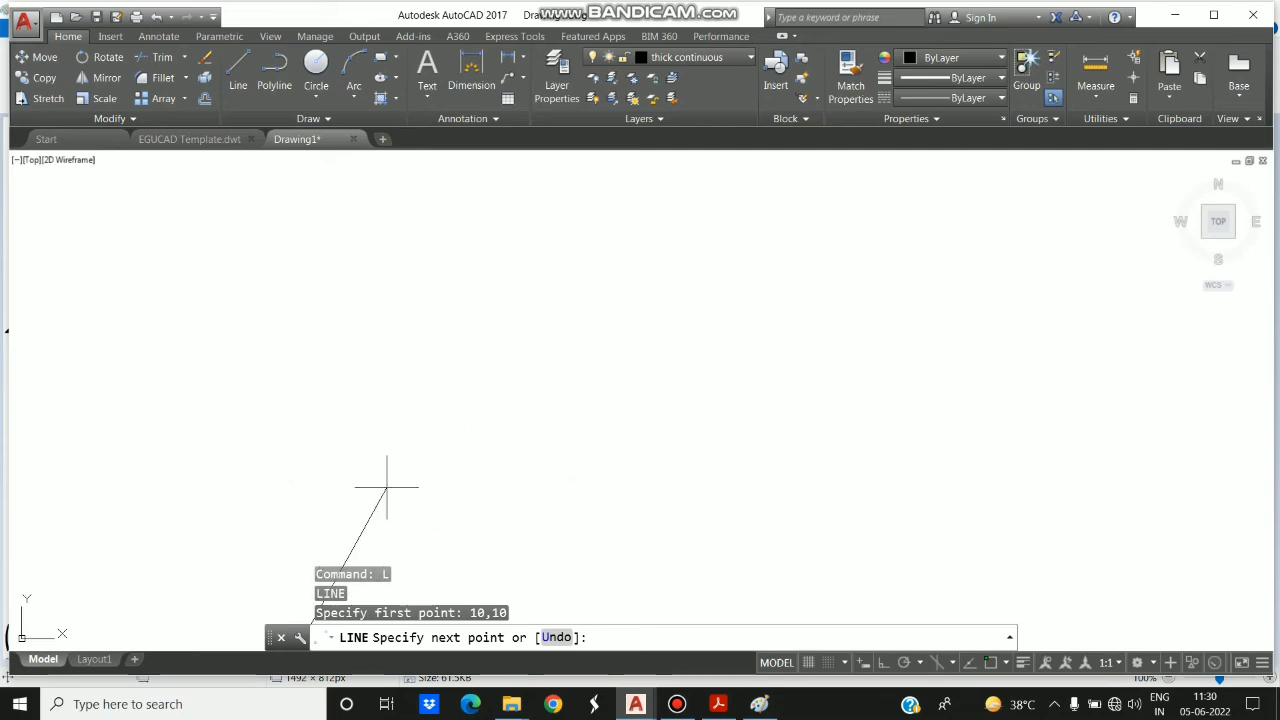
- Draw the bottom edge to absolute point 70,10 and the short vertical edge up to 70,18
middle_drag(395, 476, 447, 432)
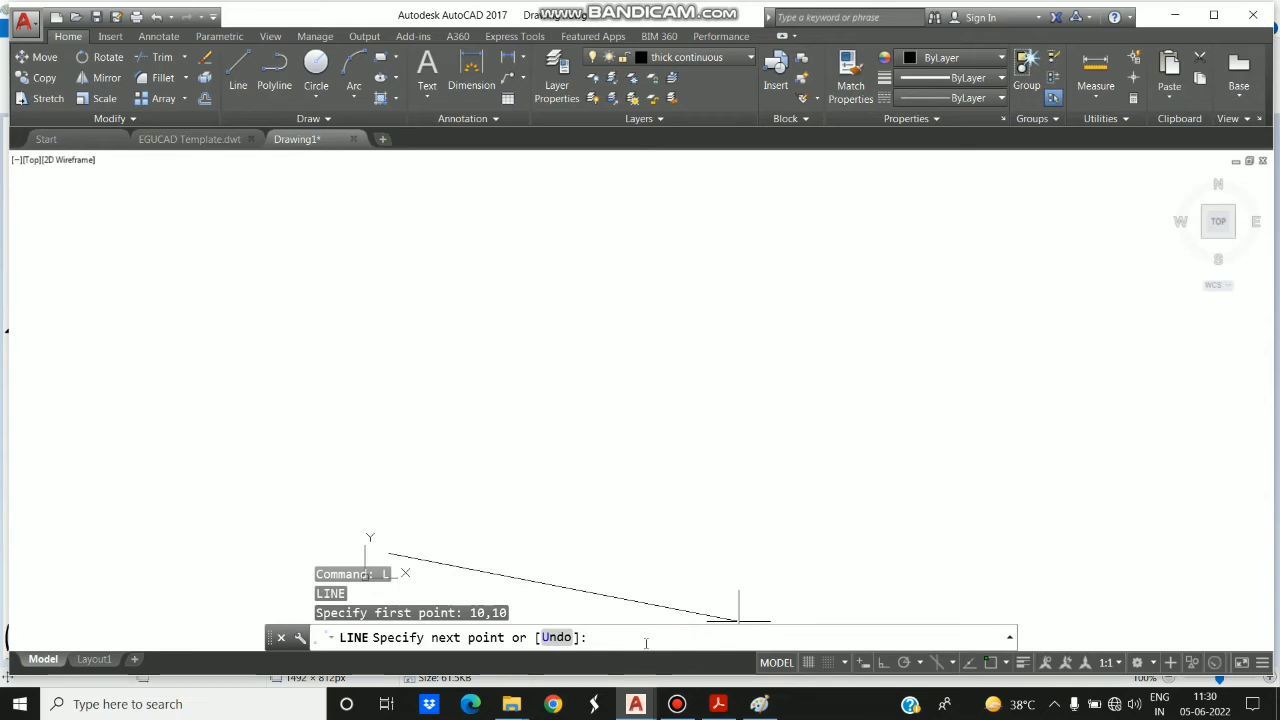
text(0,10)
key(Return)
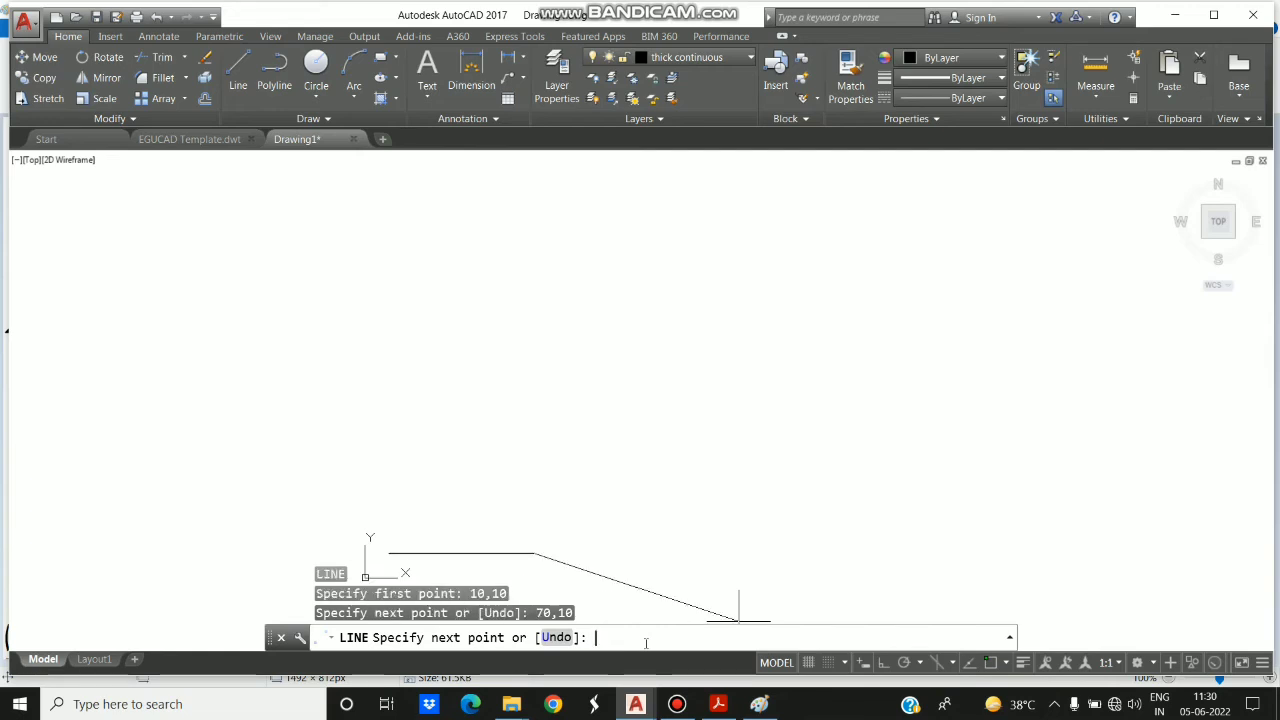
text(70,18)
key(Return)
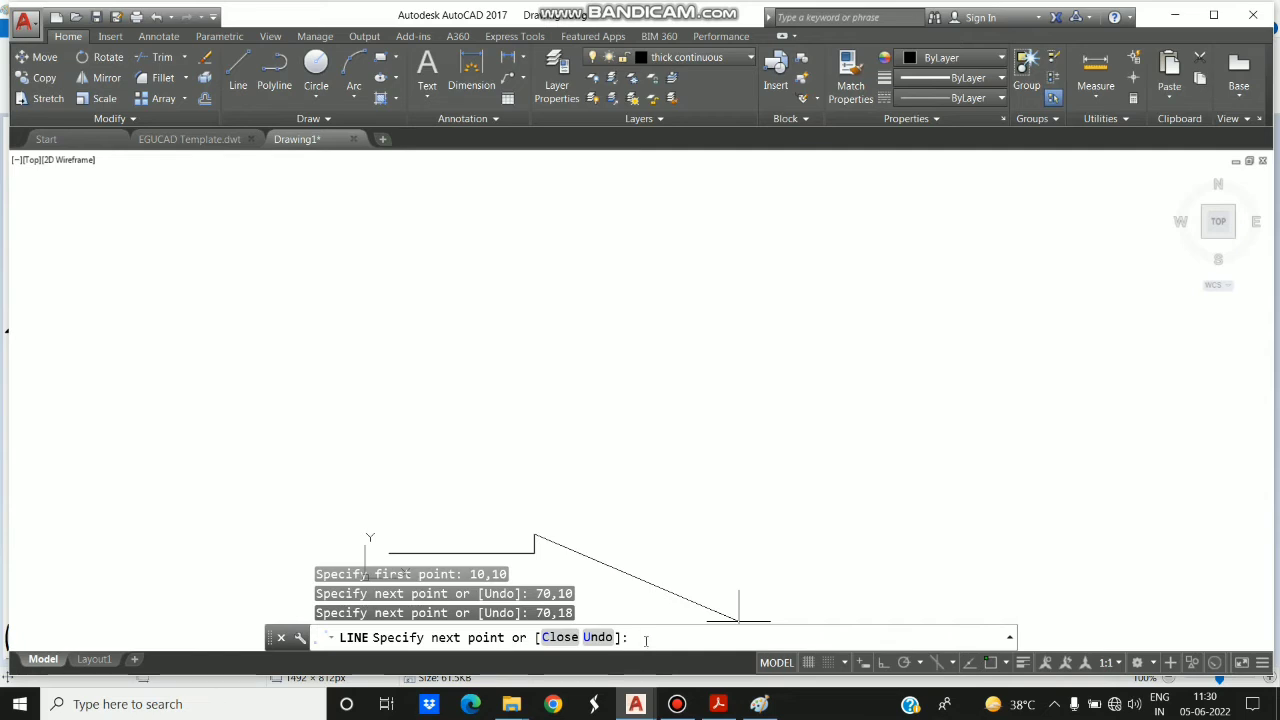
- Check the reference figure in Paint and continue the outline in AutoCAD through absolute points 55,18 and 55,32 for the notch
click(759, 704)
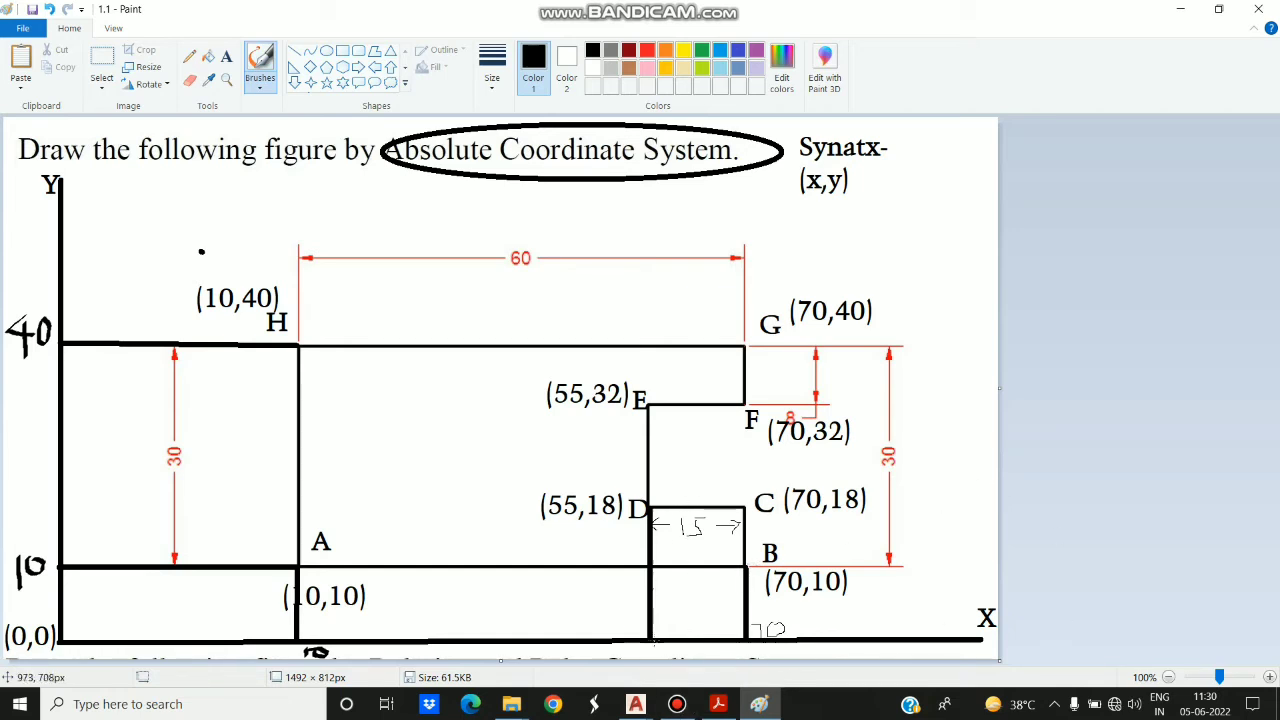
mouse_move(635, 704)
click(672, 648)
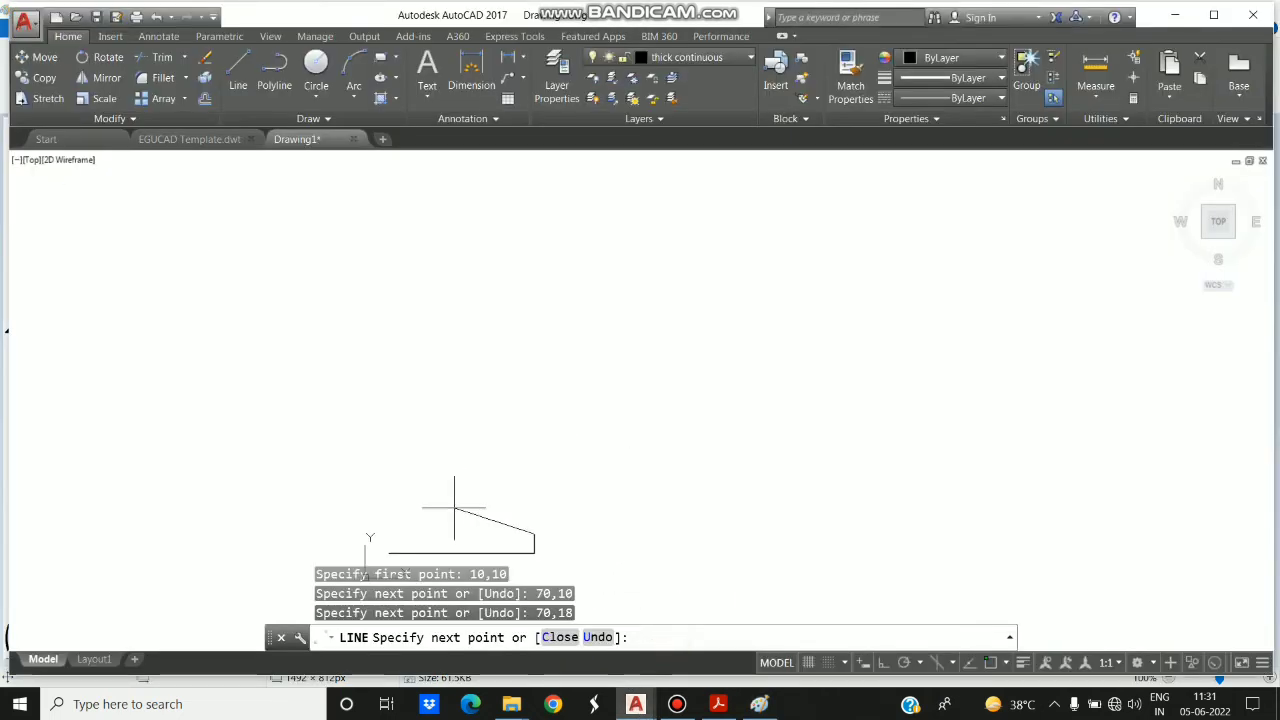
text(55)
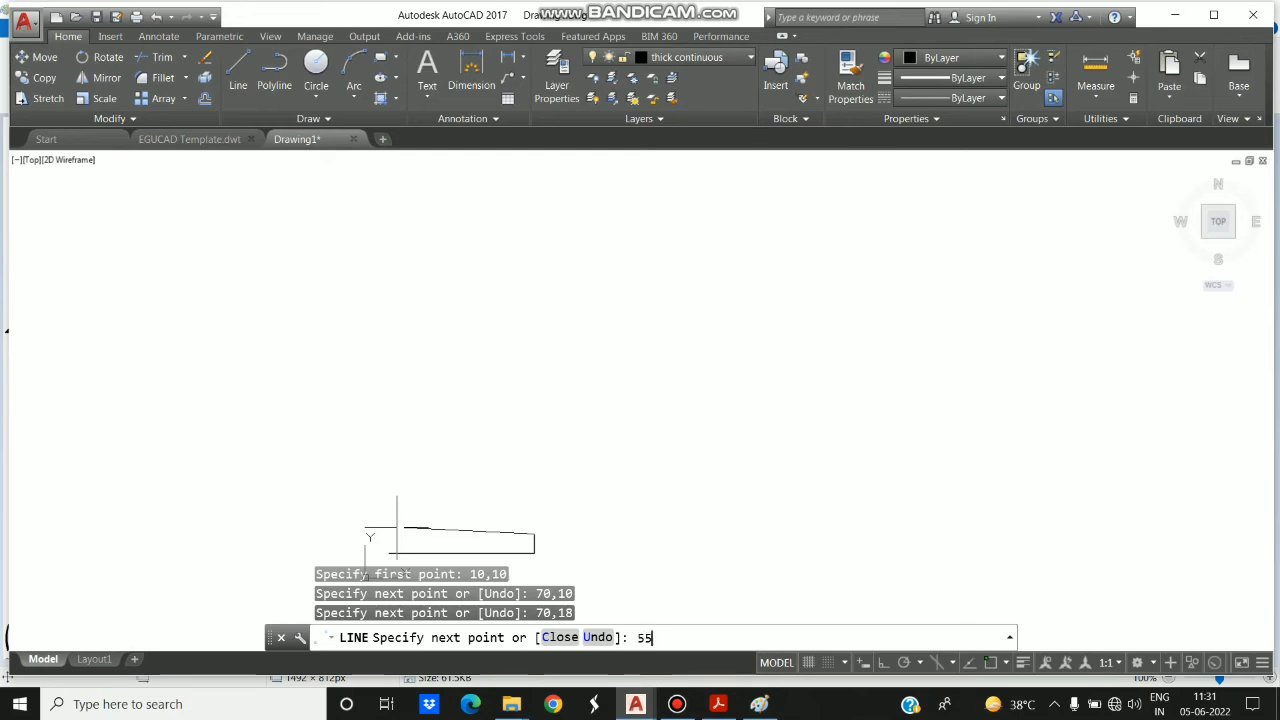
text(,18)
key(Return)
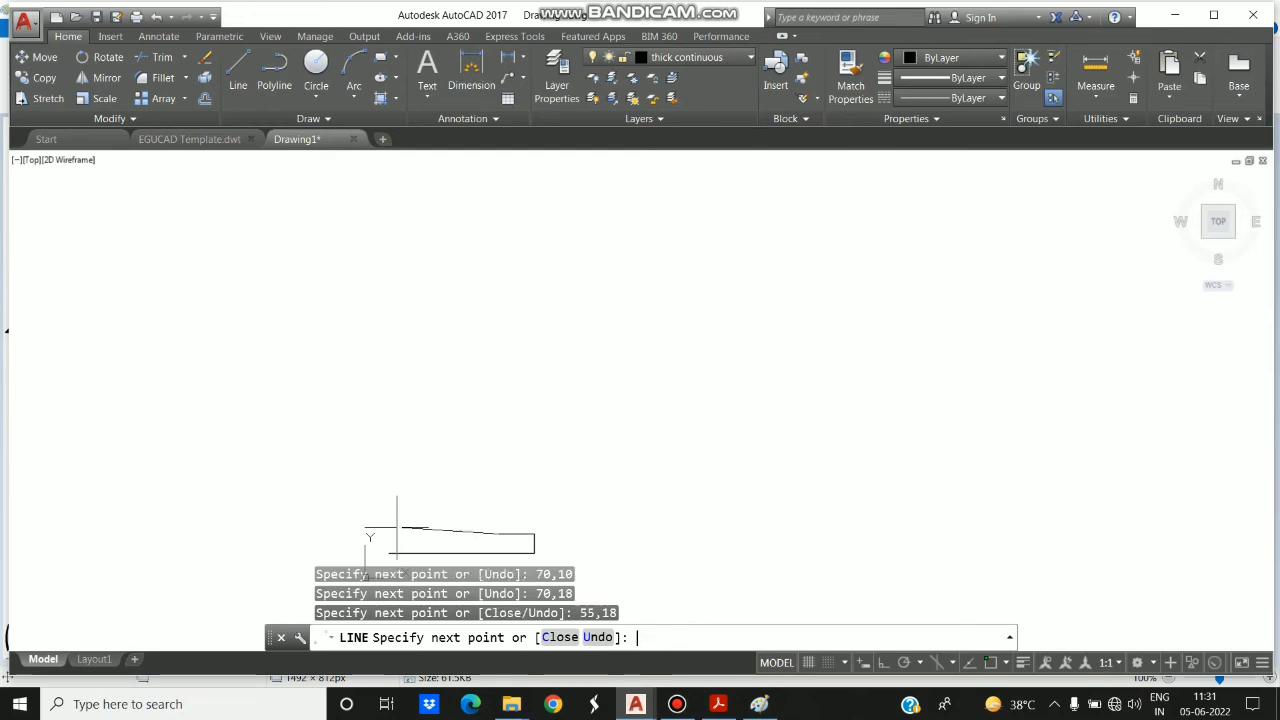
text(55,32)
key(Return)
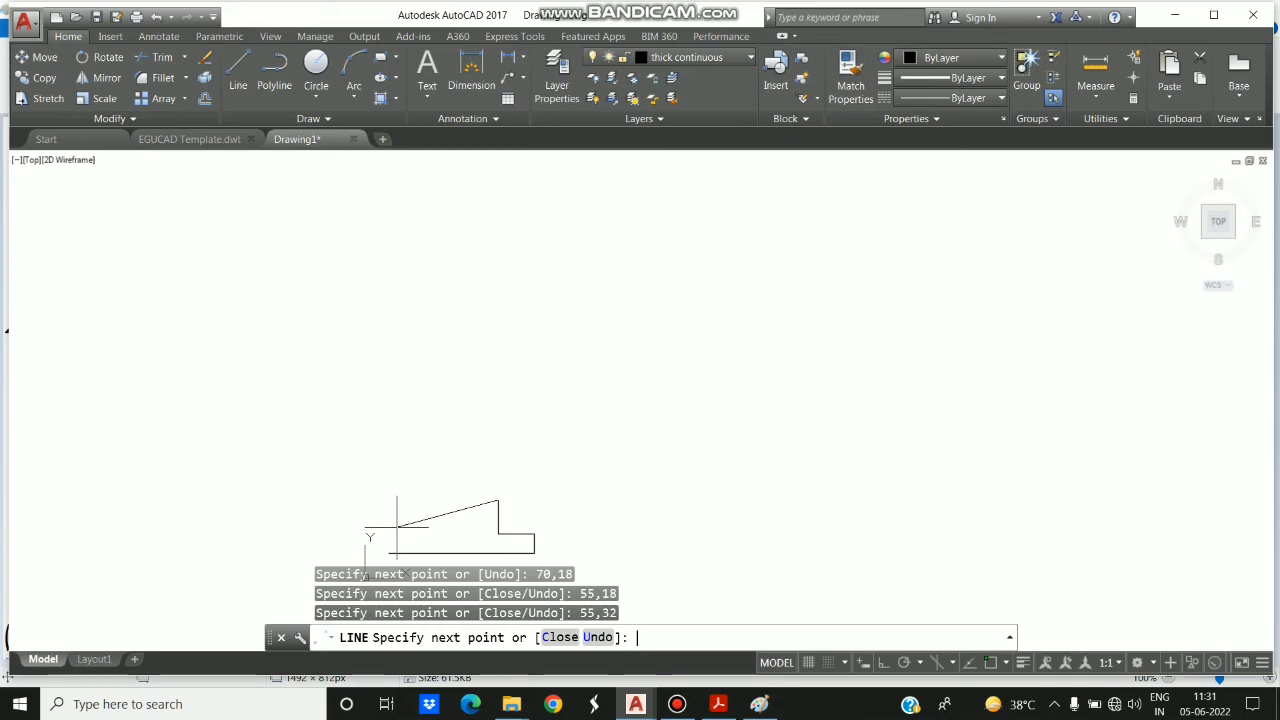
- Continue the outline from the notch to absolute points 70,32 and 70,40
text(70,32)
key(Return)
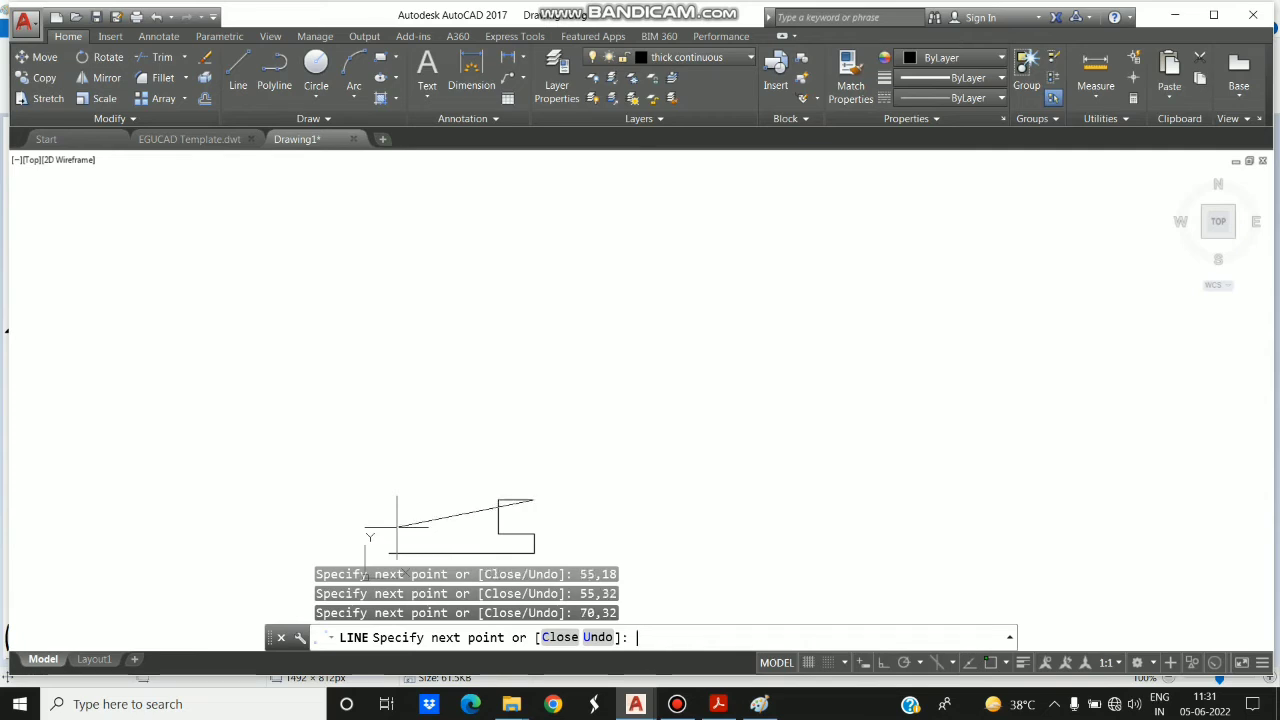
text(70,40)
key(Return)
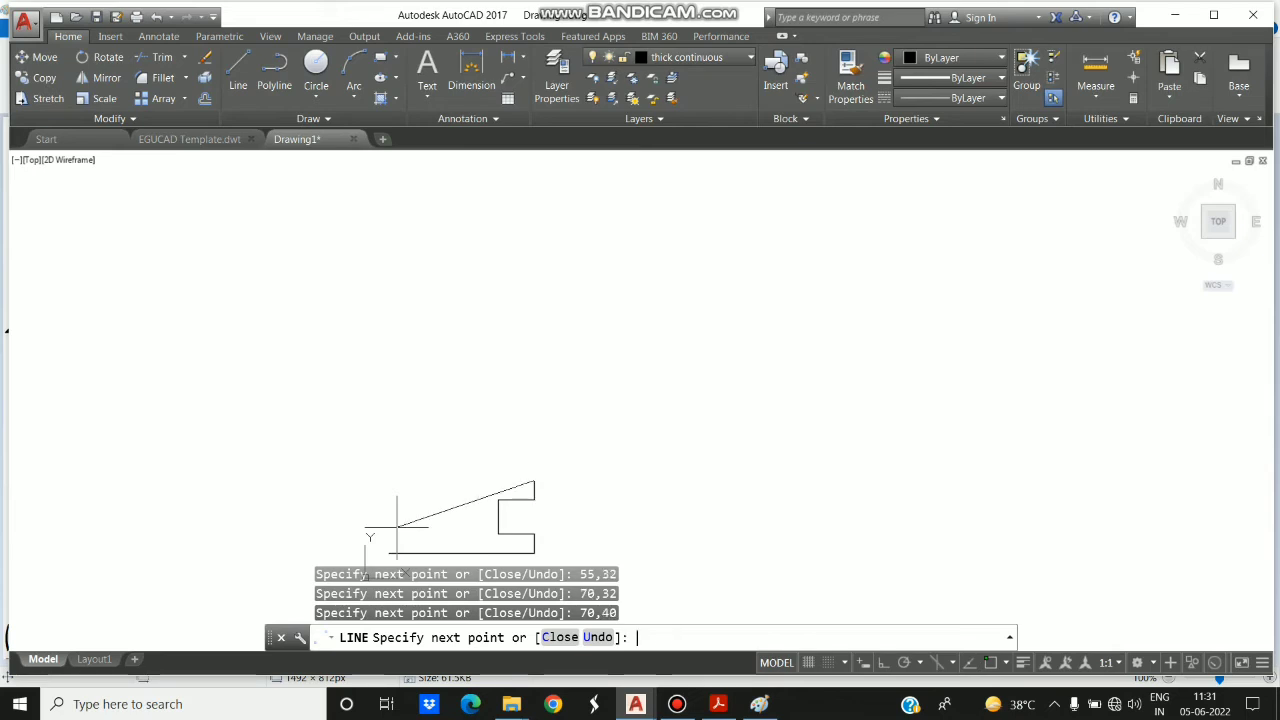
- Draw the top edge to 10,40, close the outline at 10,10 after checking the figure in Paint, and end the Line command
text(10,40)
key(Return)
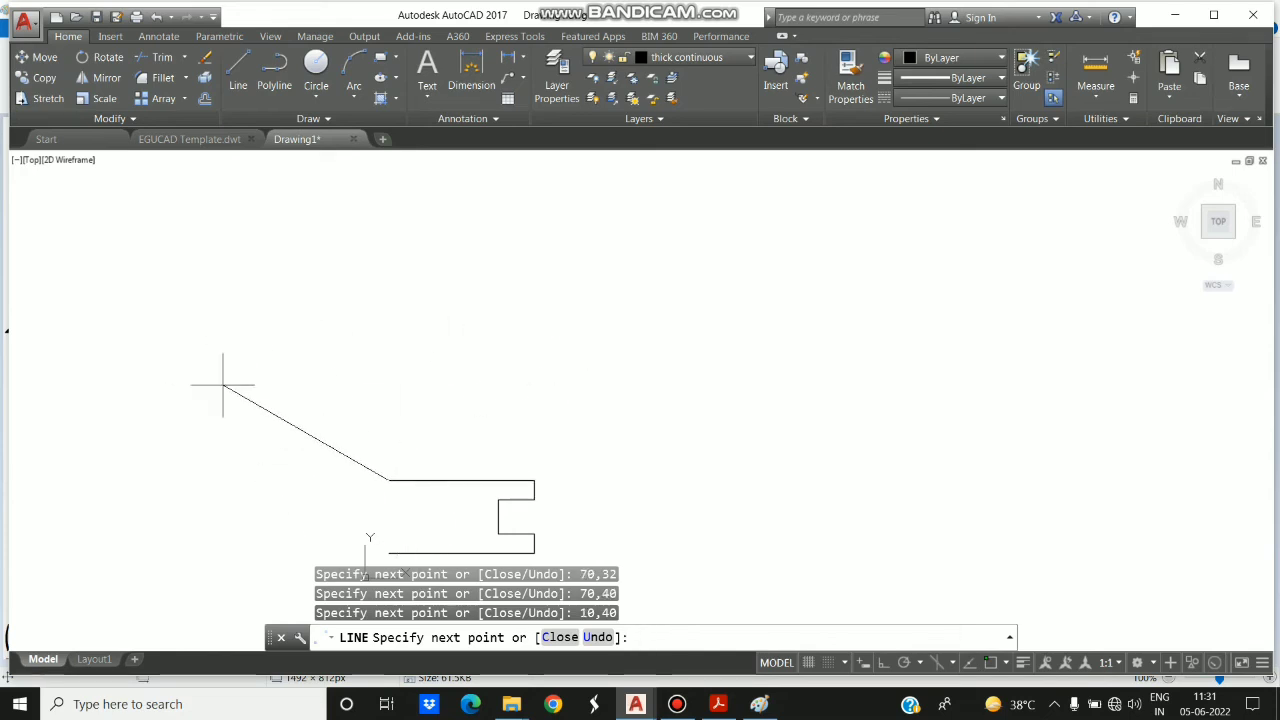
click(389, 552)
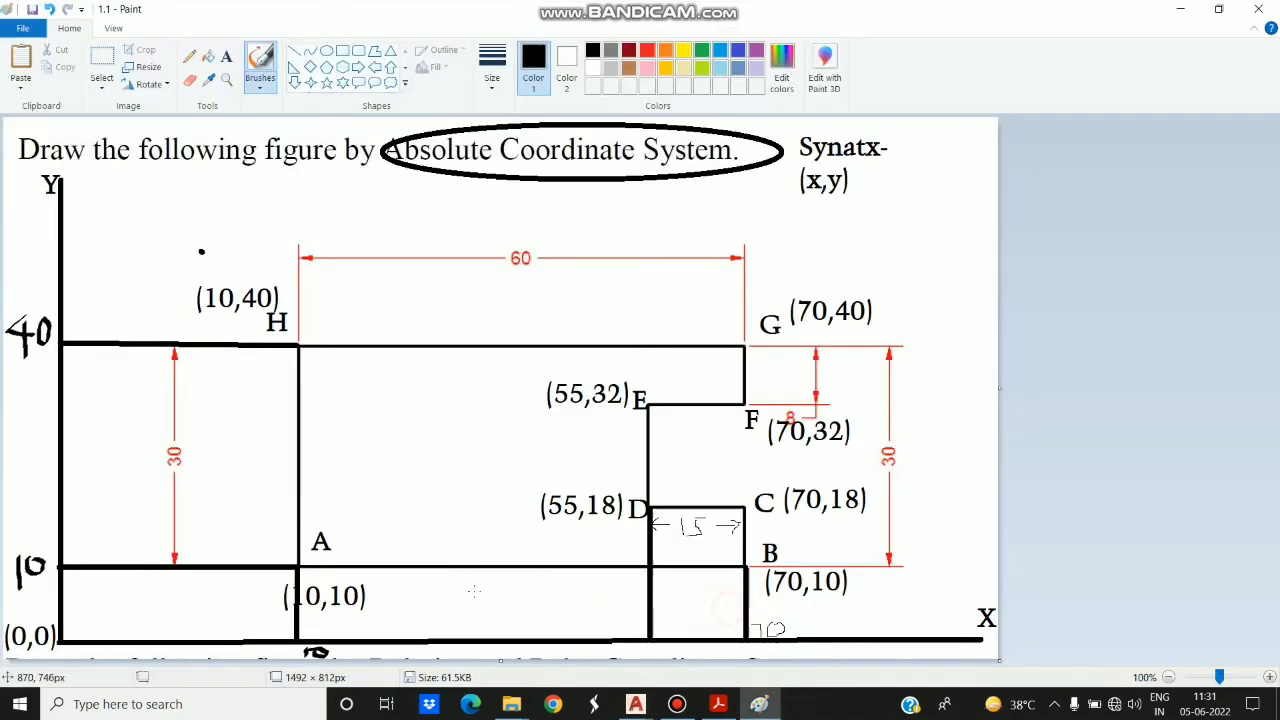
click(760, 704)
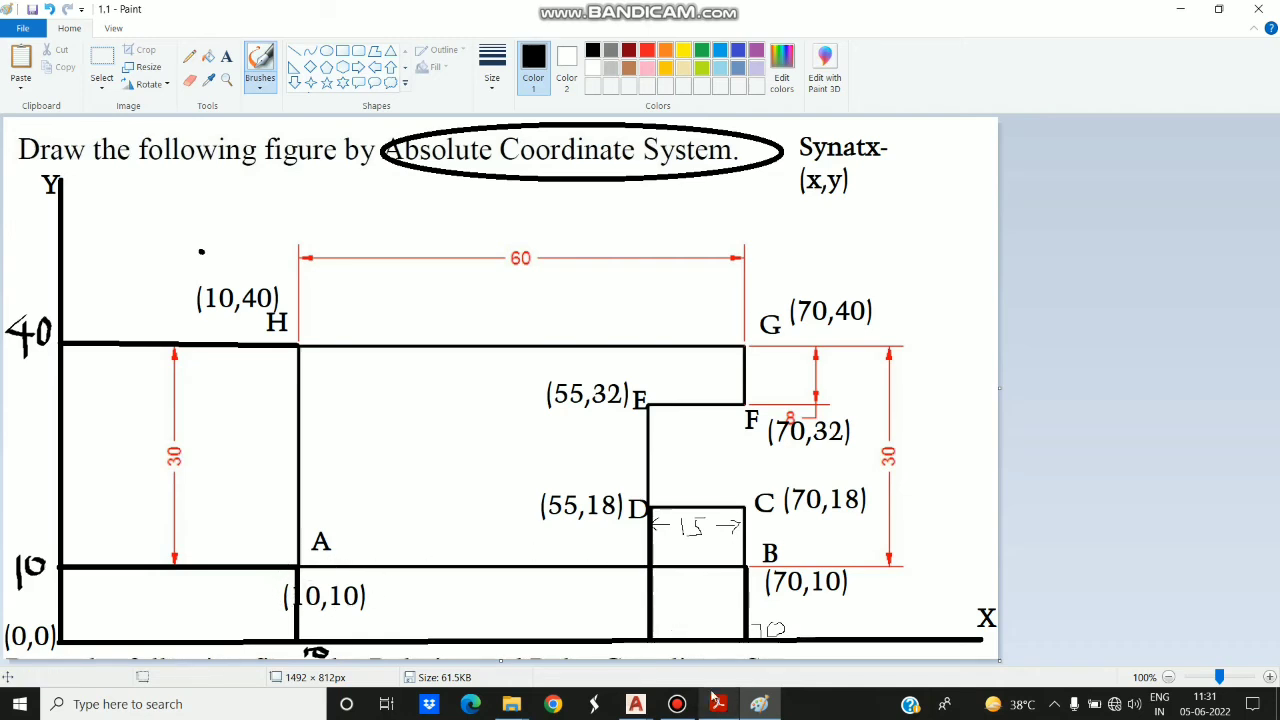
click(641, 706)
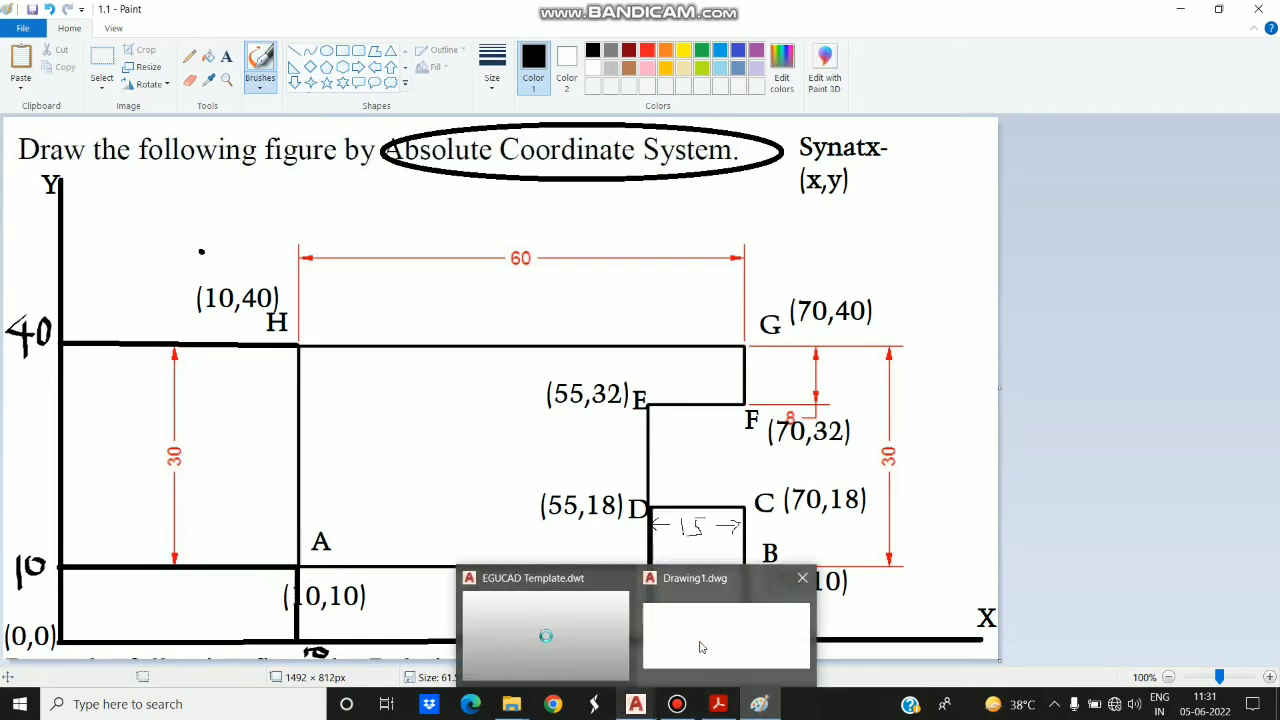
click(700, 640)
text(1)
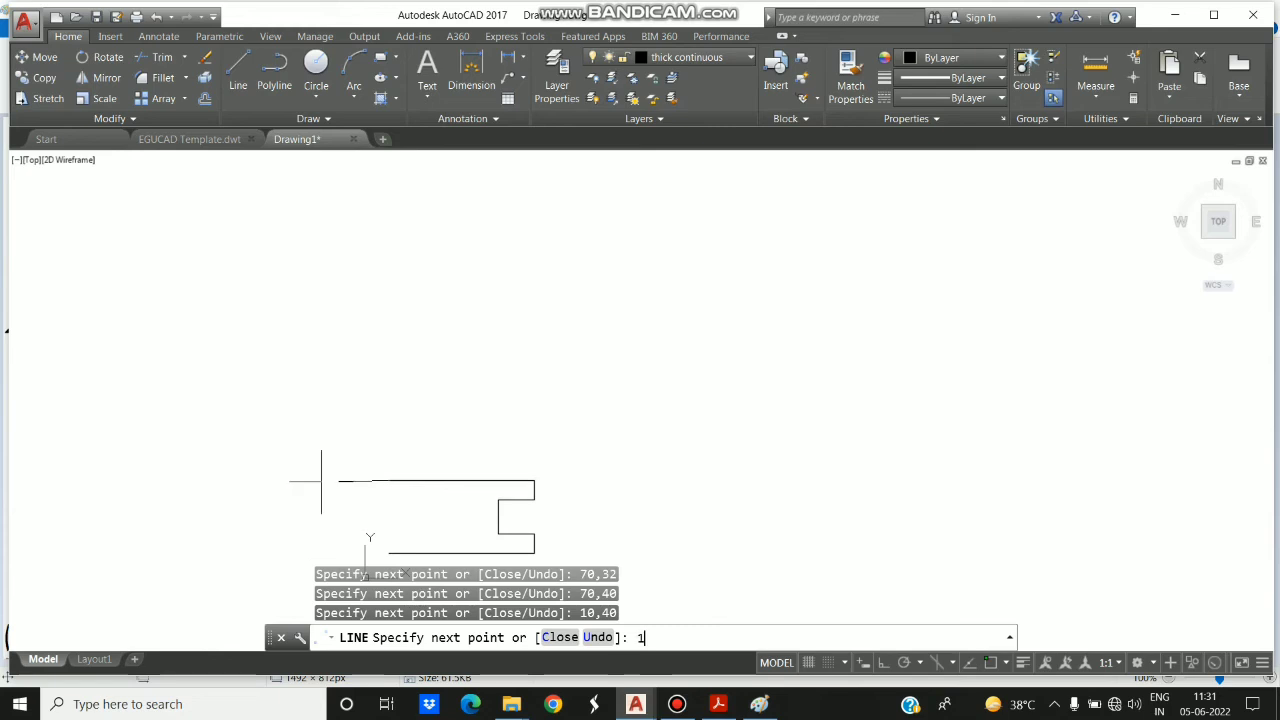
text(0,10)
key(Return)
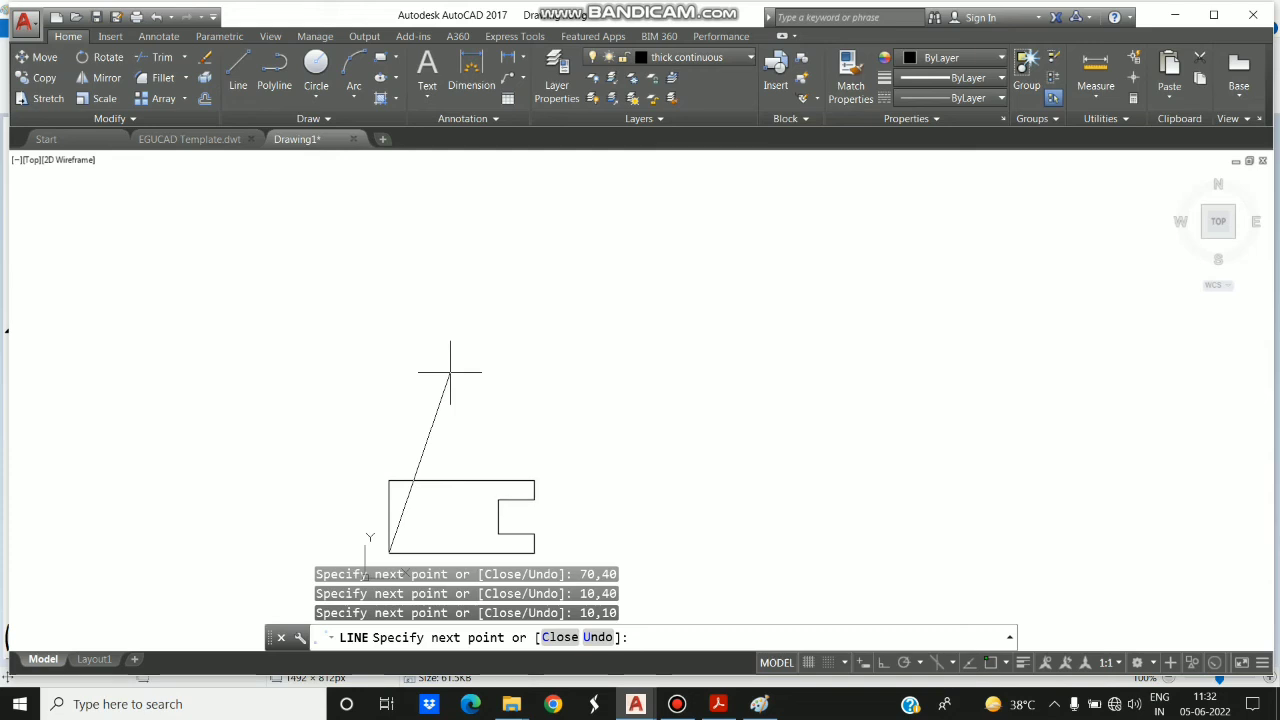
key(Escape)
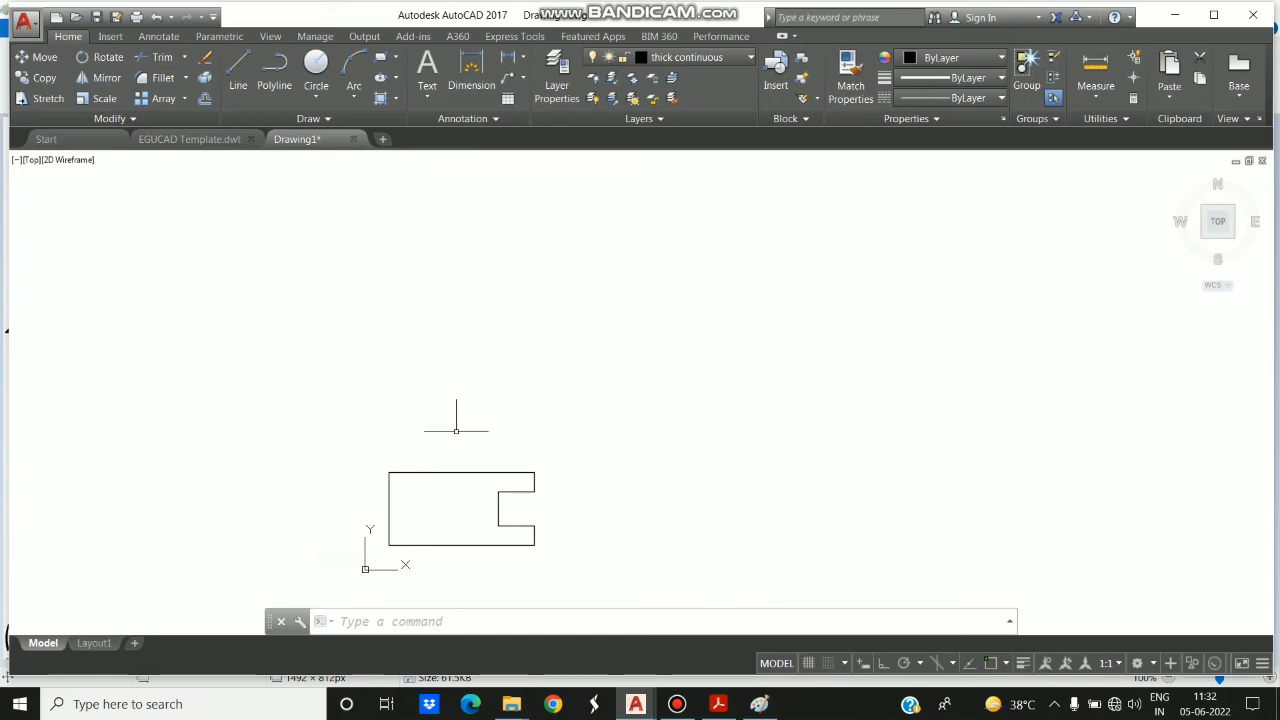
- Fit the whole drawing in the view using the Zoom command's All option
scroll(458, 458, down, 3)
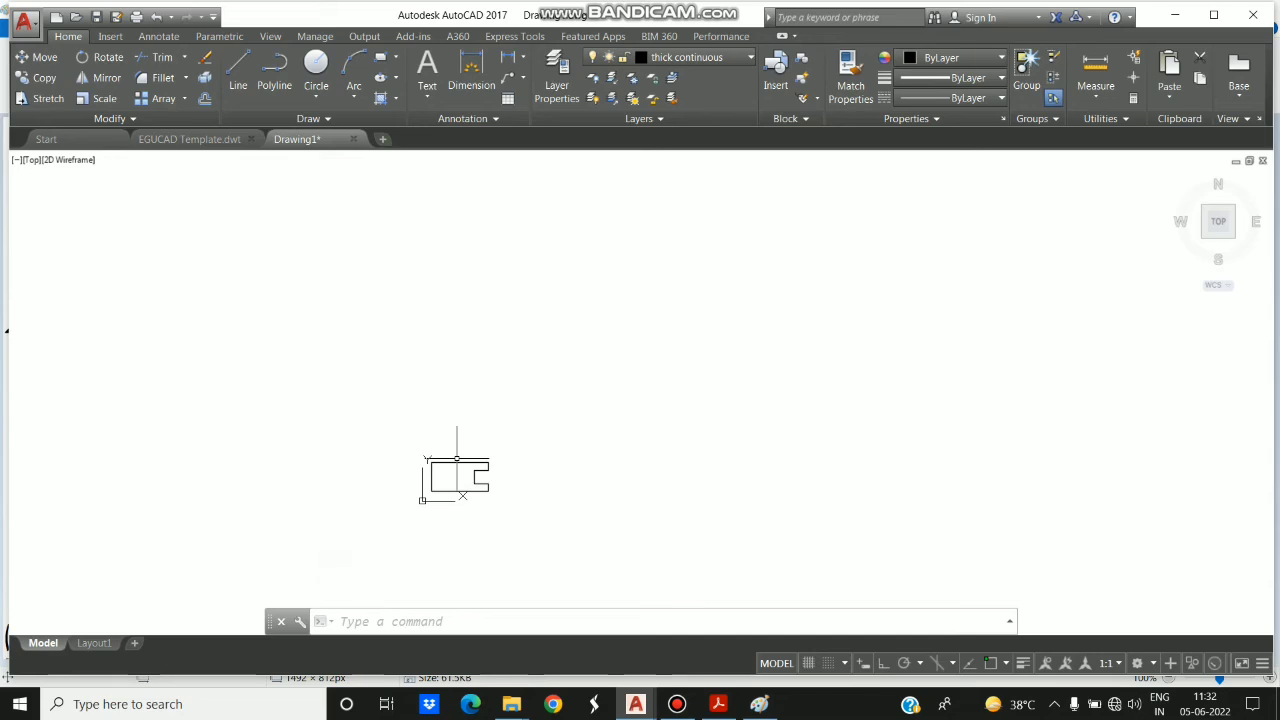
scroll(457, 460, up, 4)
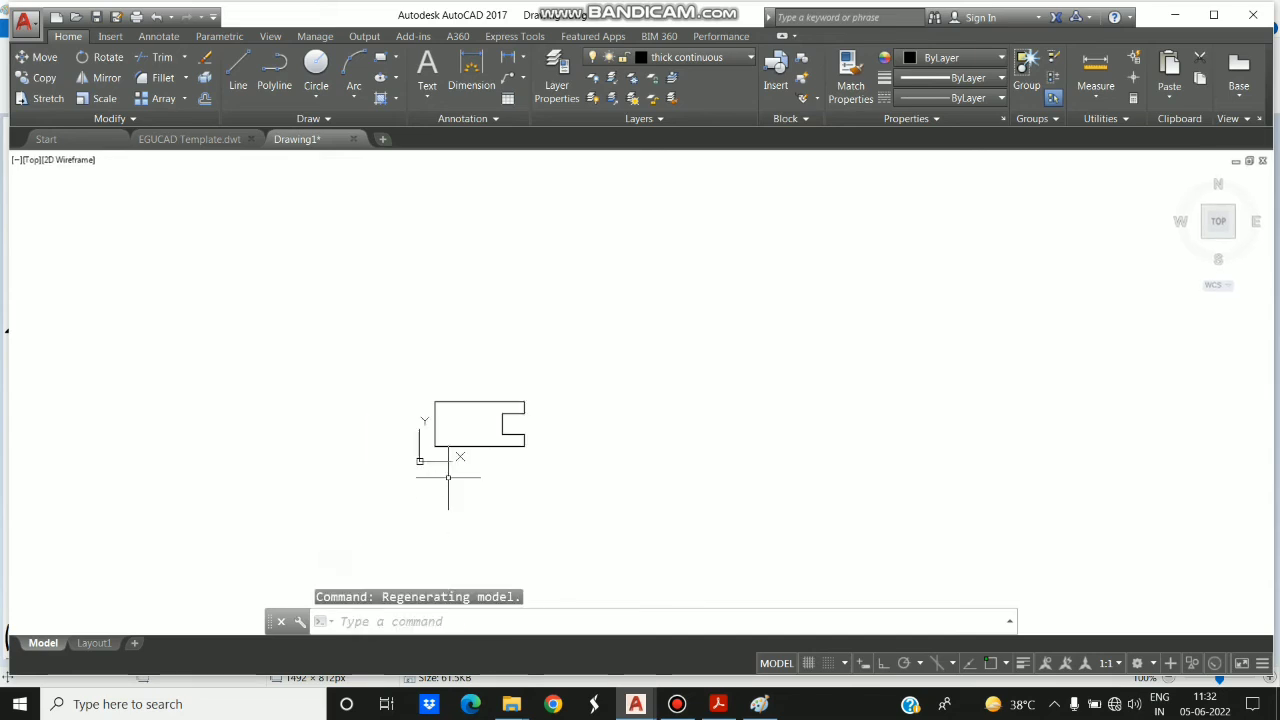
scroll(511, 333, up, 5)
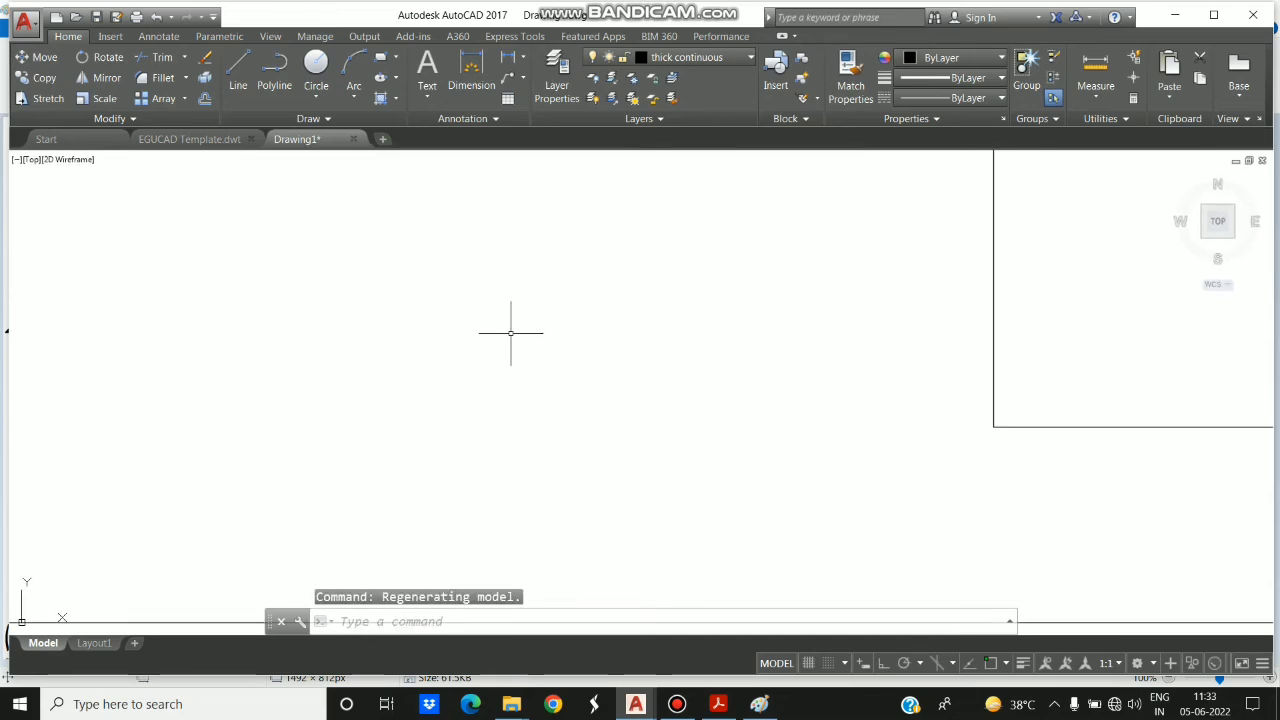
scroll(511, 333, down, 8)
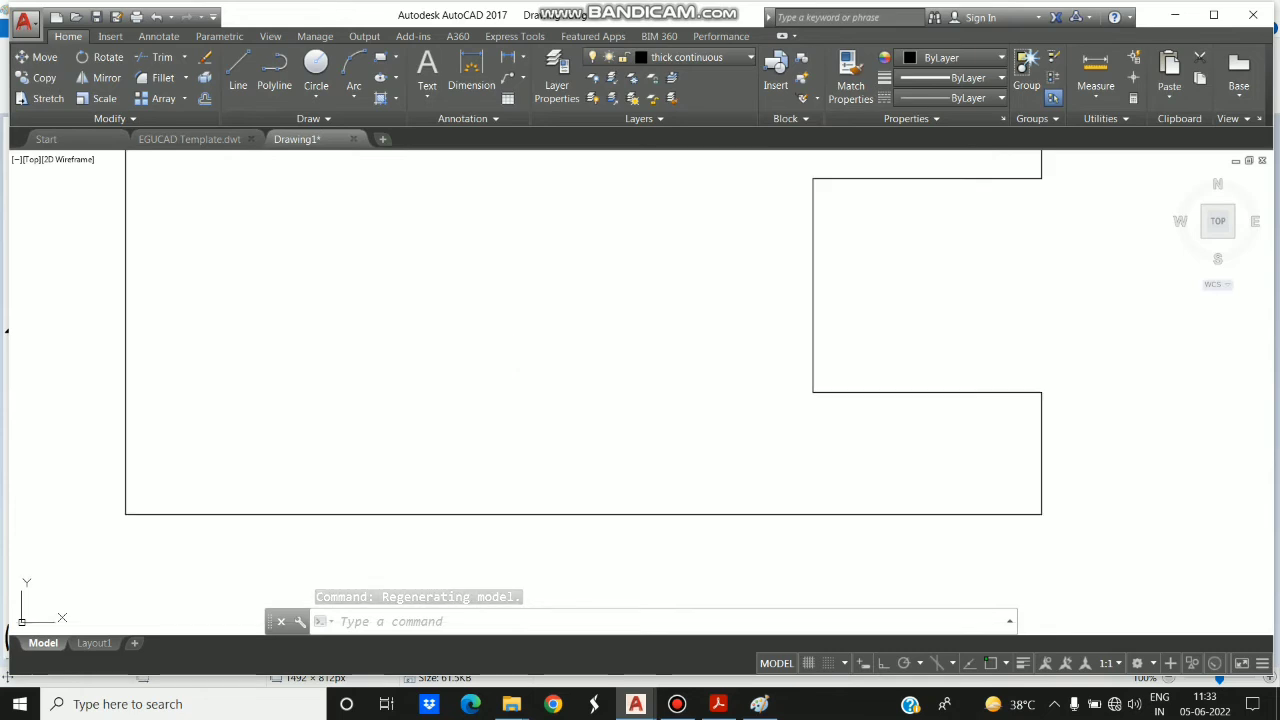
scroll(511, 333, down, 3)
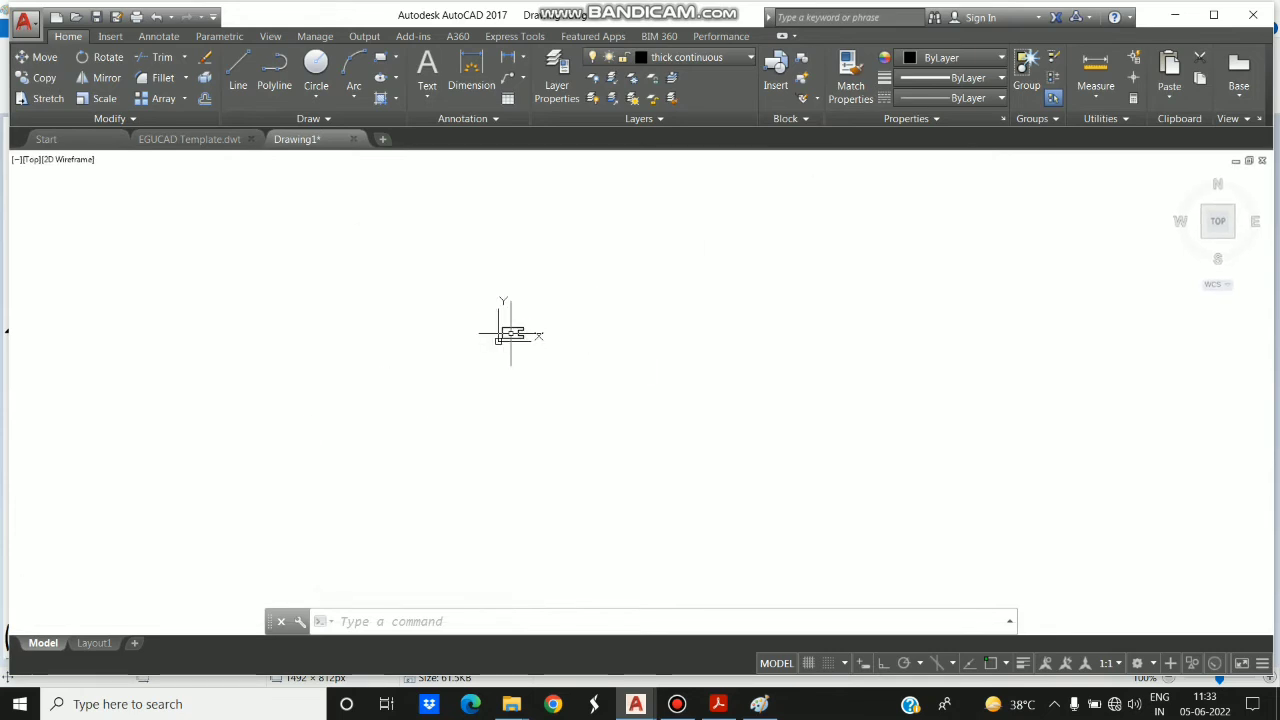
scroll(505, 340, down, 5)
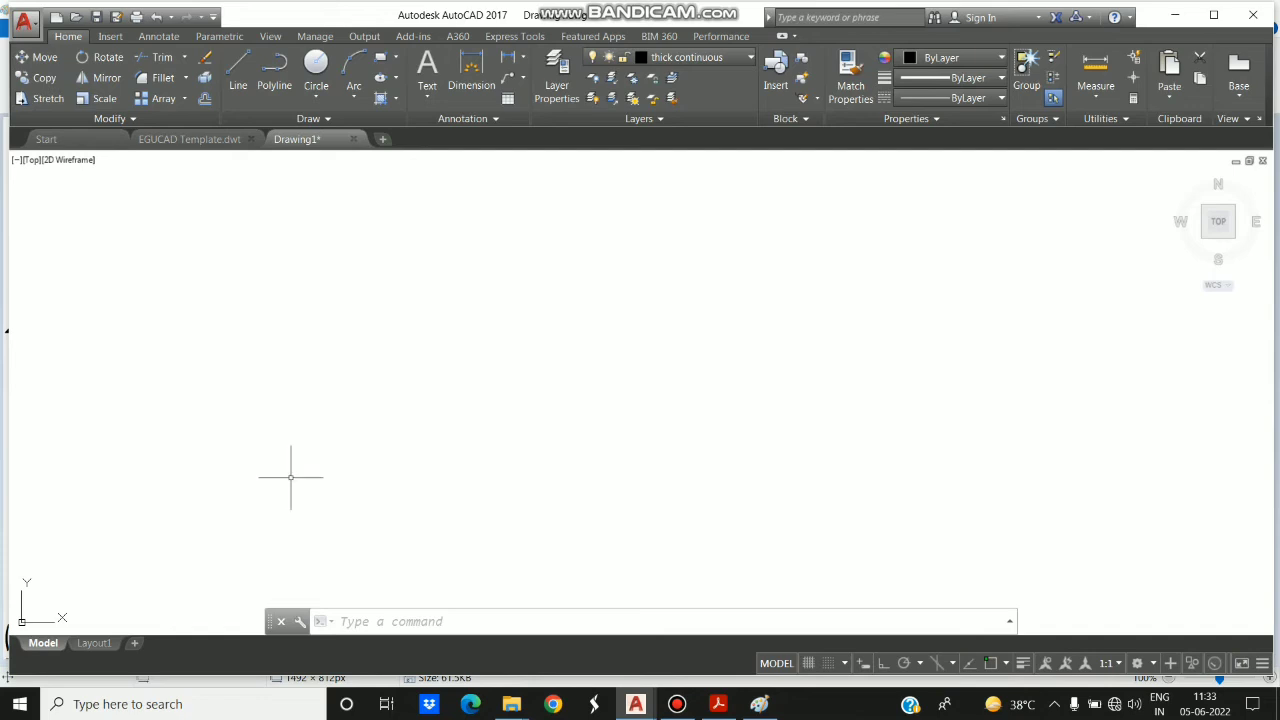
click(436, 624)
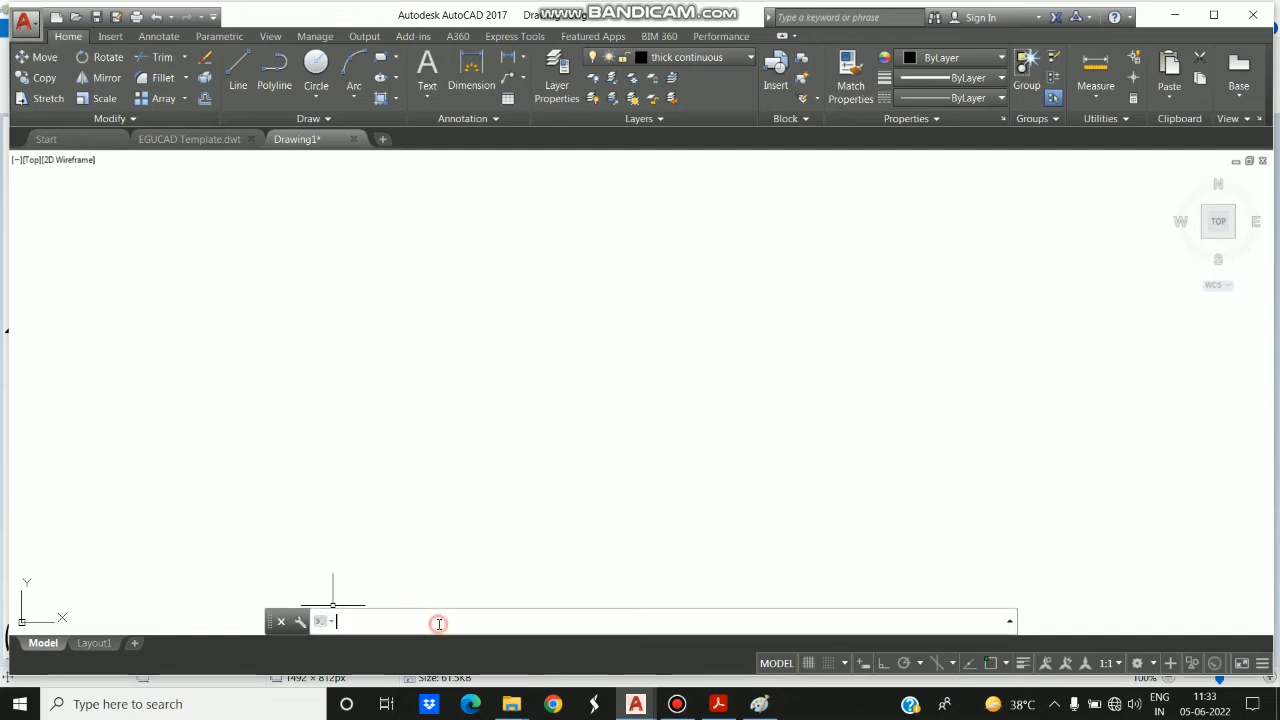
text(Z)
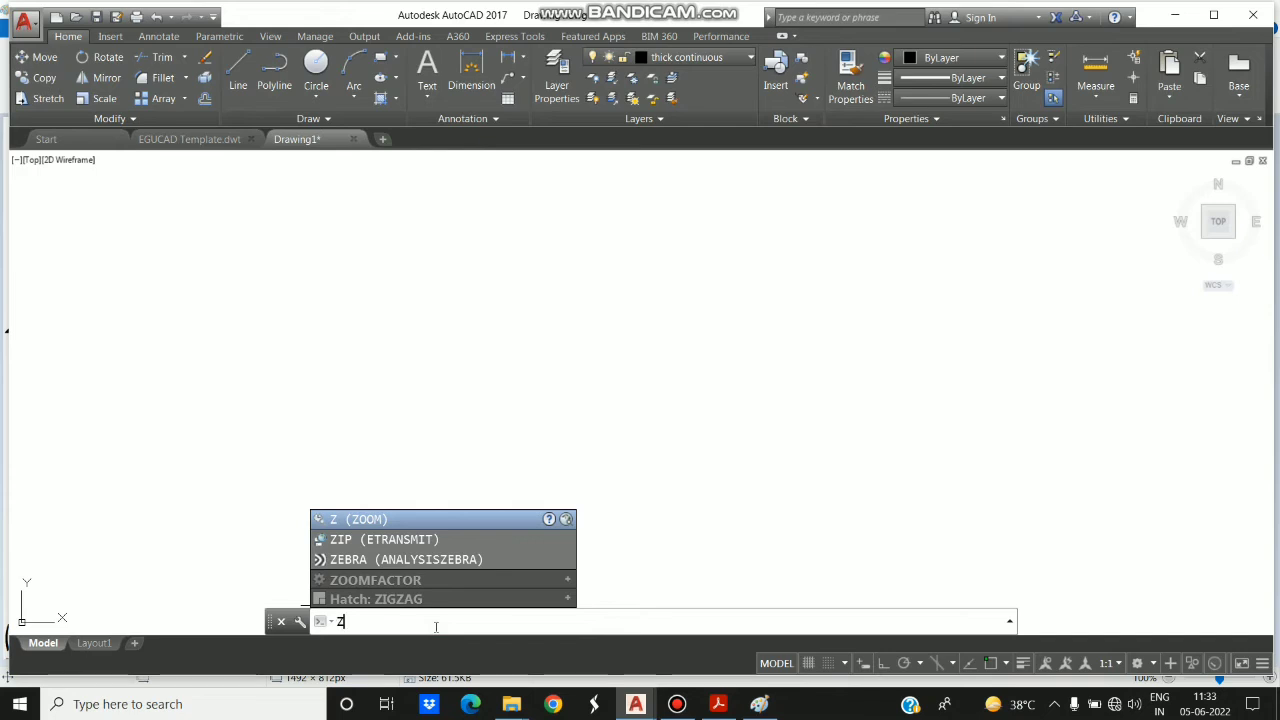
key(Return)
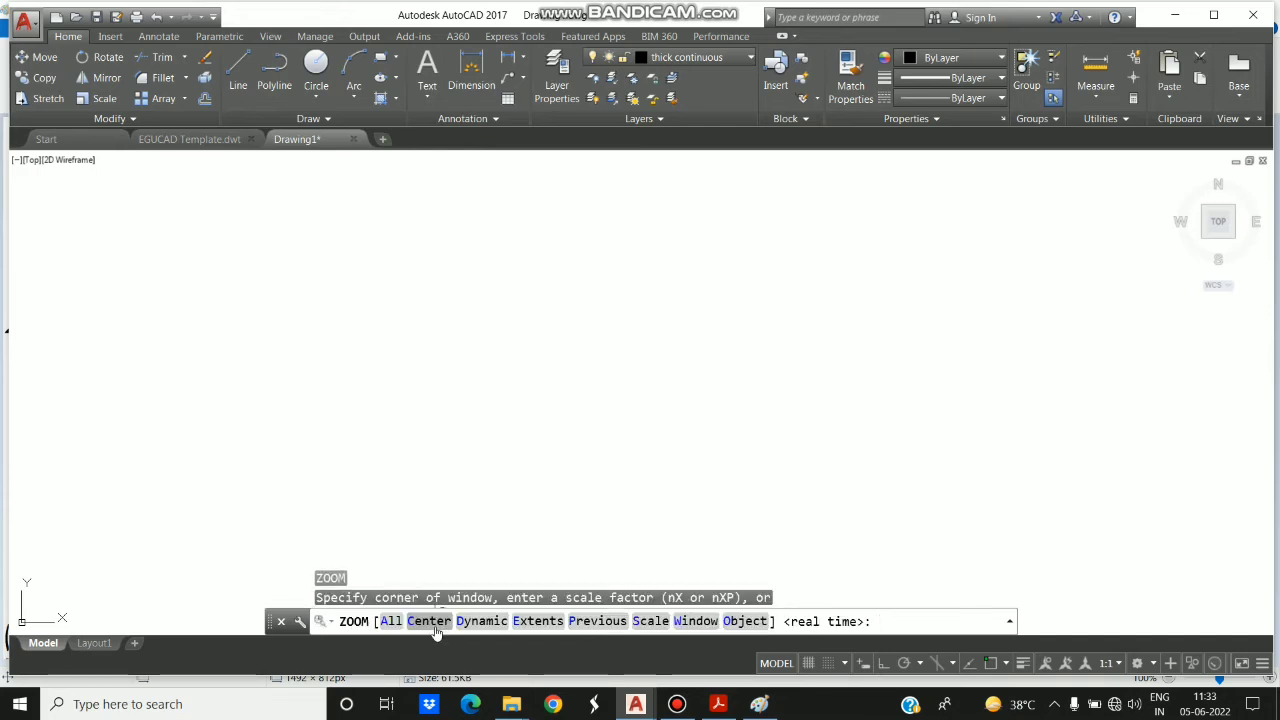
click(391, 621)
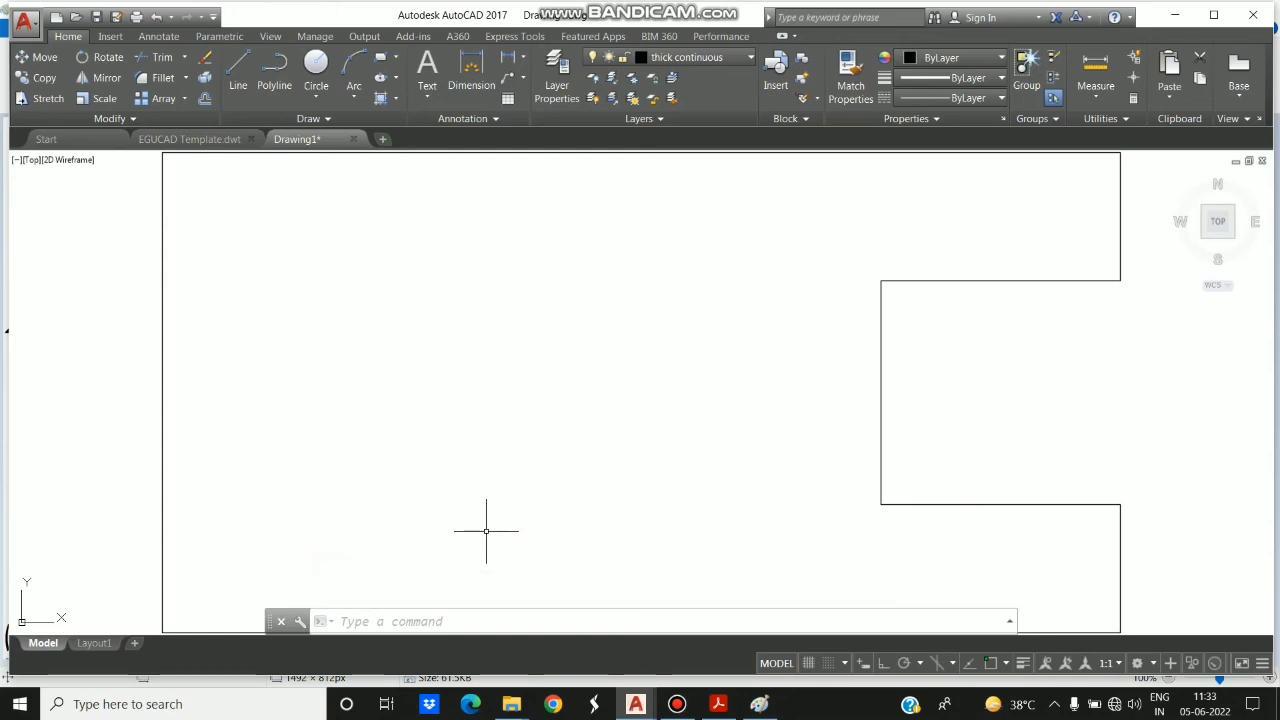
- Shrink and pan the figure out of sight, and bring it back with the Zoom command's All option
scroll(486, 531, down, 5)
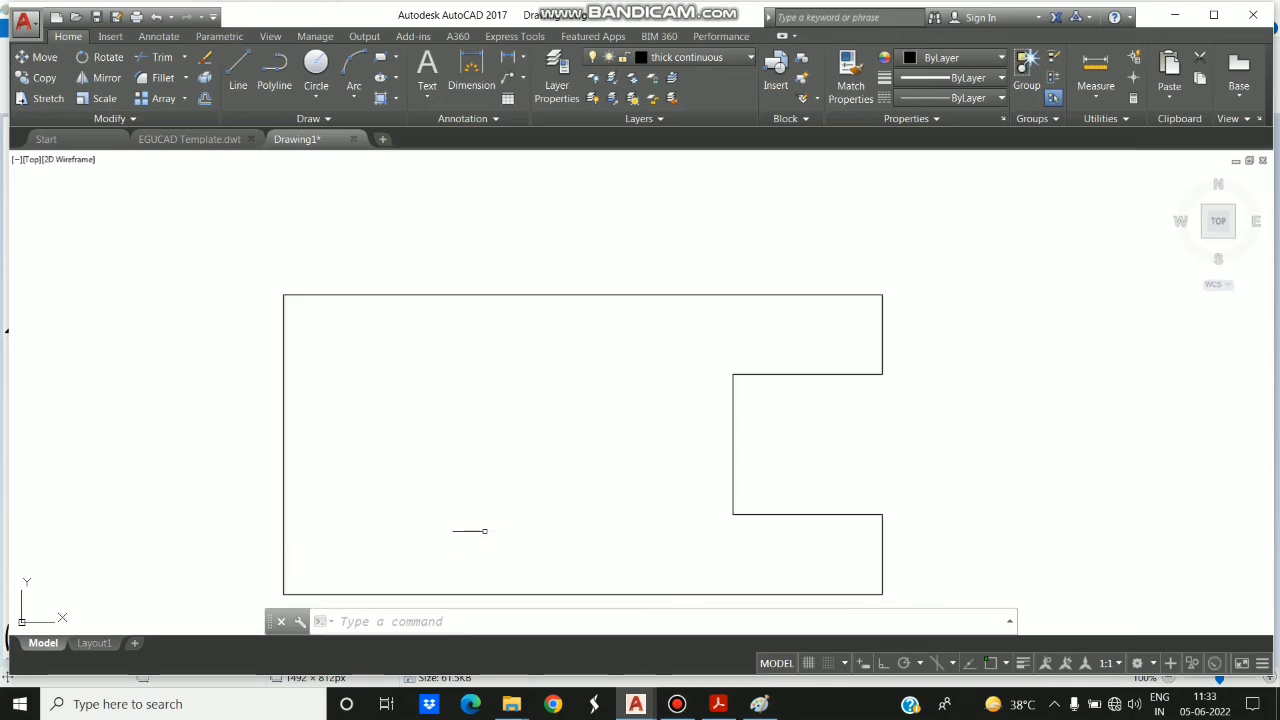
mouse_move(471, 529)
middle_down()
mouse_move(471, 517)
mouse_move(2, 345)
middle_up()
middle_drag(134, 350, 22, 188)
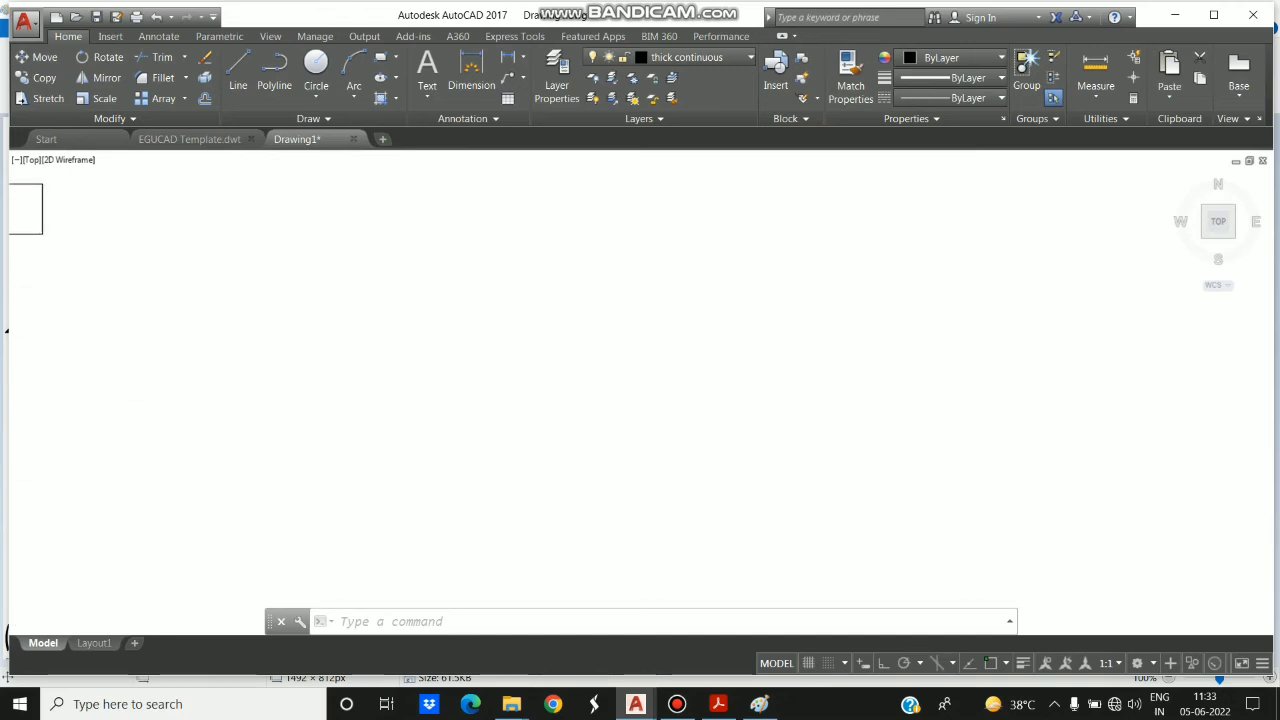
middle_drag(99, 211, 57, 211)
text(z)
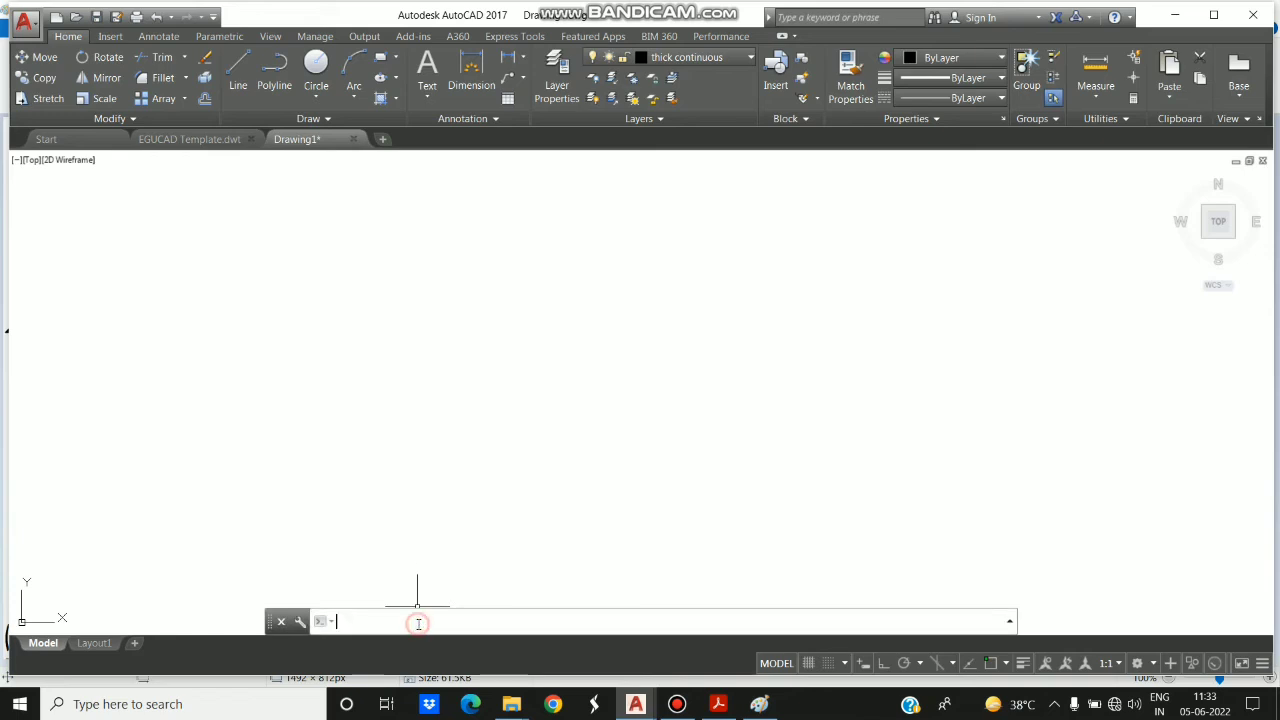
key(Return)
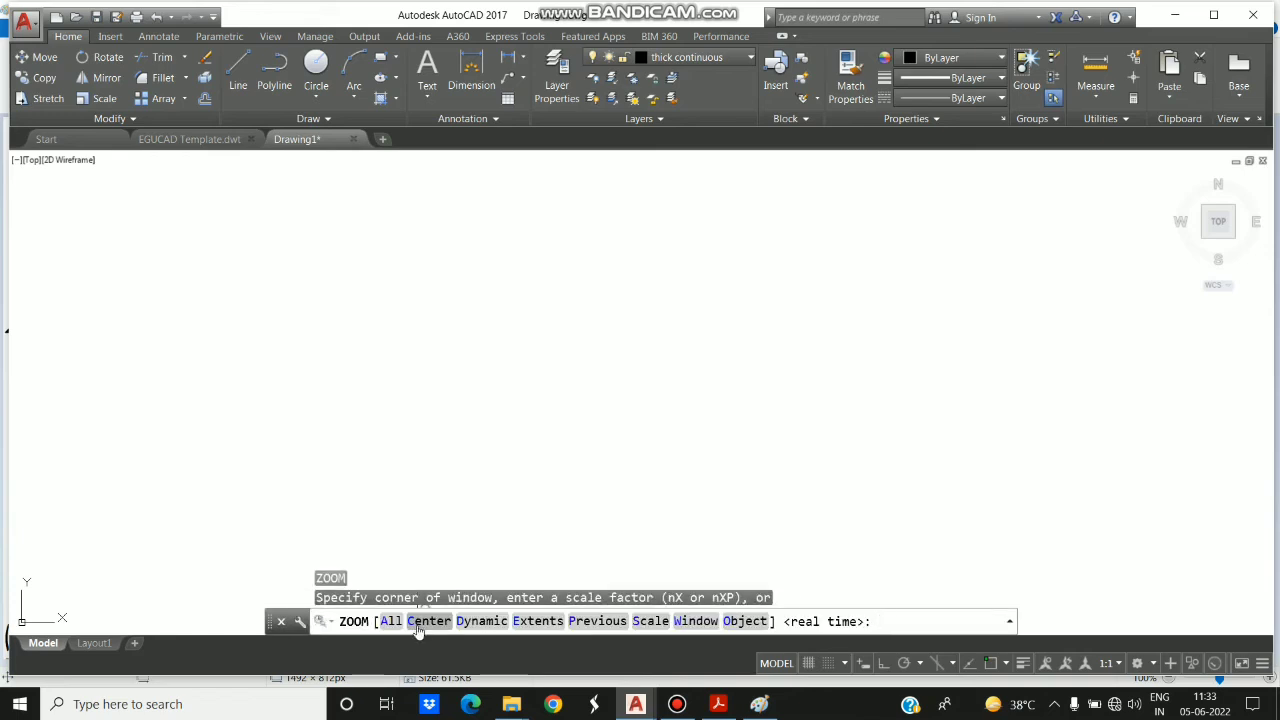
click(392, 622)
click(391, 621)
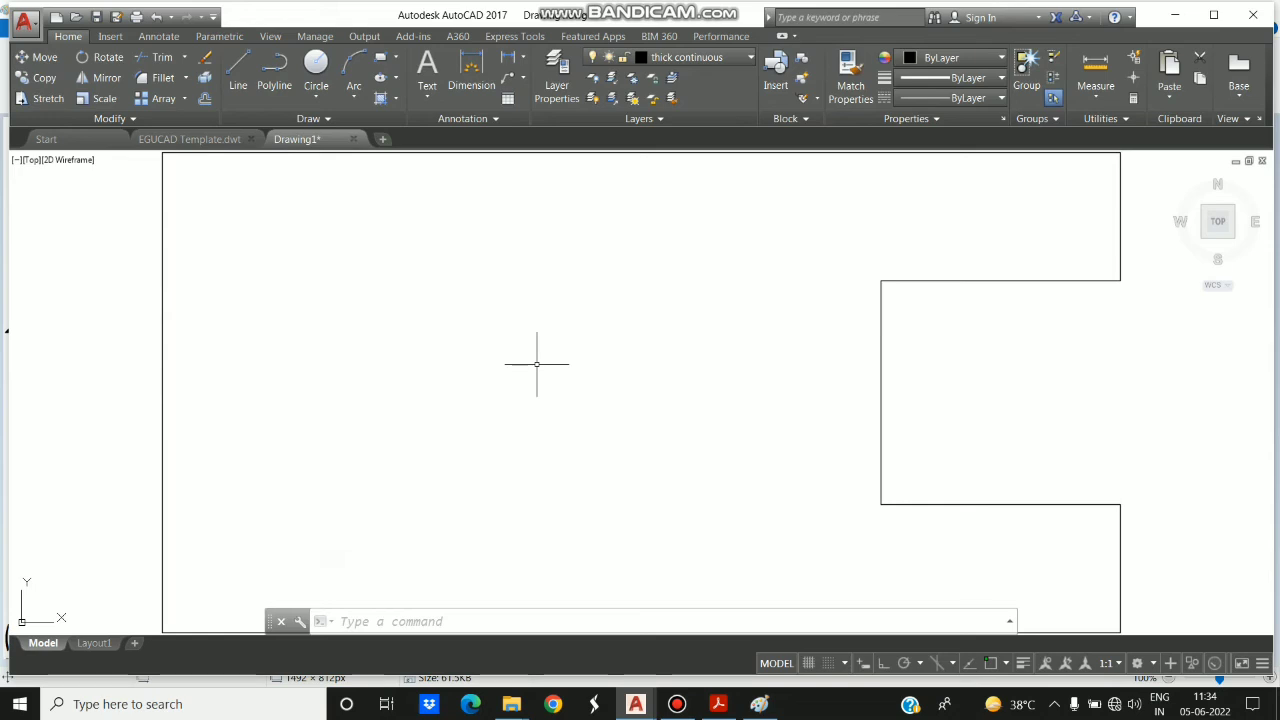
- Zoom in and out around the notched figure to examine it at different magnifications
scroll(536, 364, up, 3)
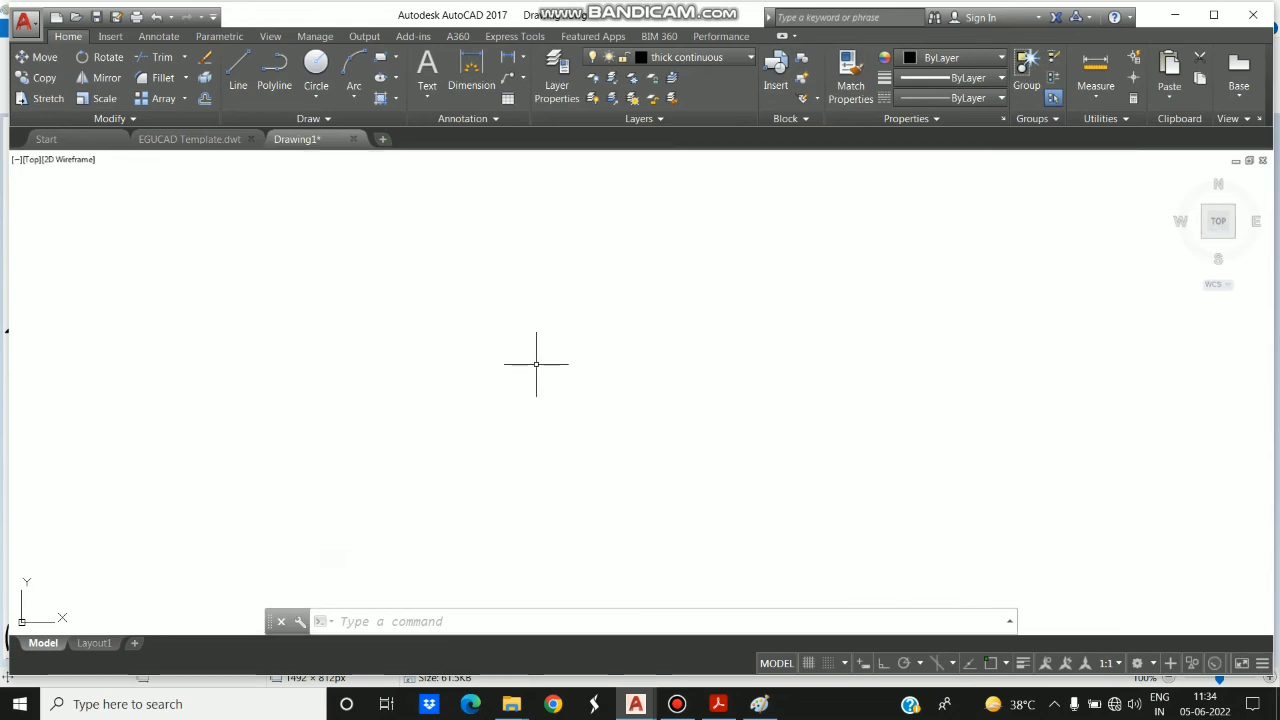
scroll(536, 364, down, 8)
scroll(536, 364, down, 2)
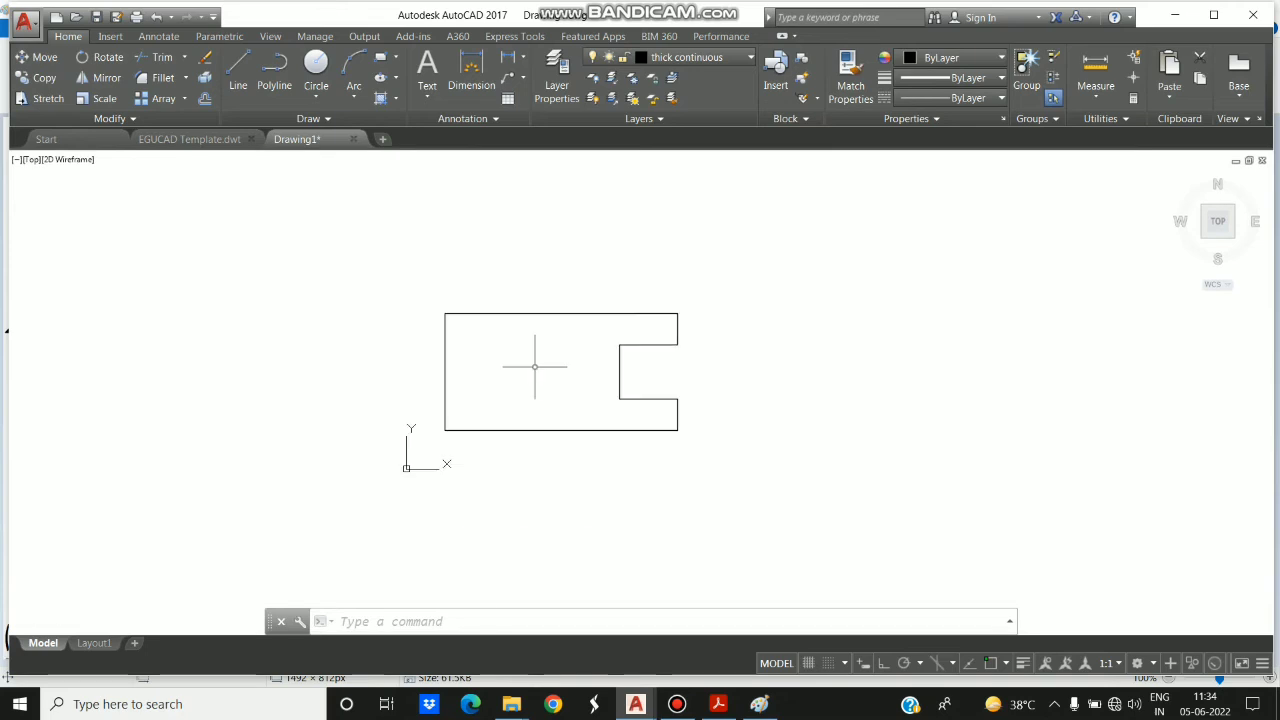
scroll(535, 366, up, 6)
scroll(535, 366, down, 6)
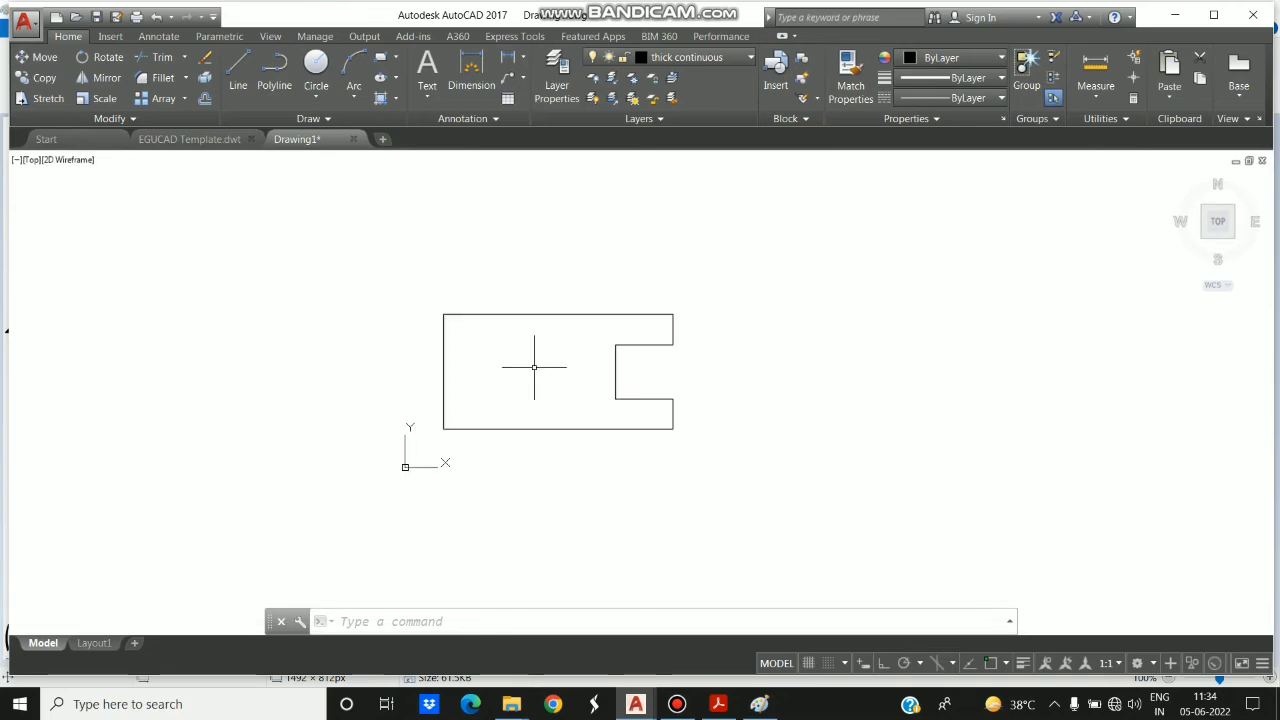
scroll(535, 366, up, 6)
scroll(534, 367, down, 6)
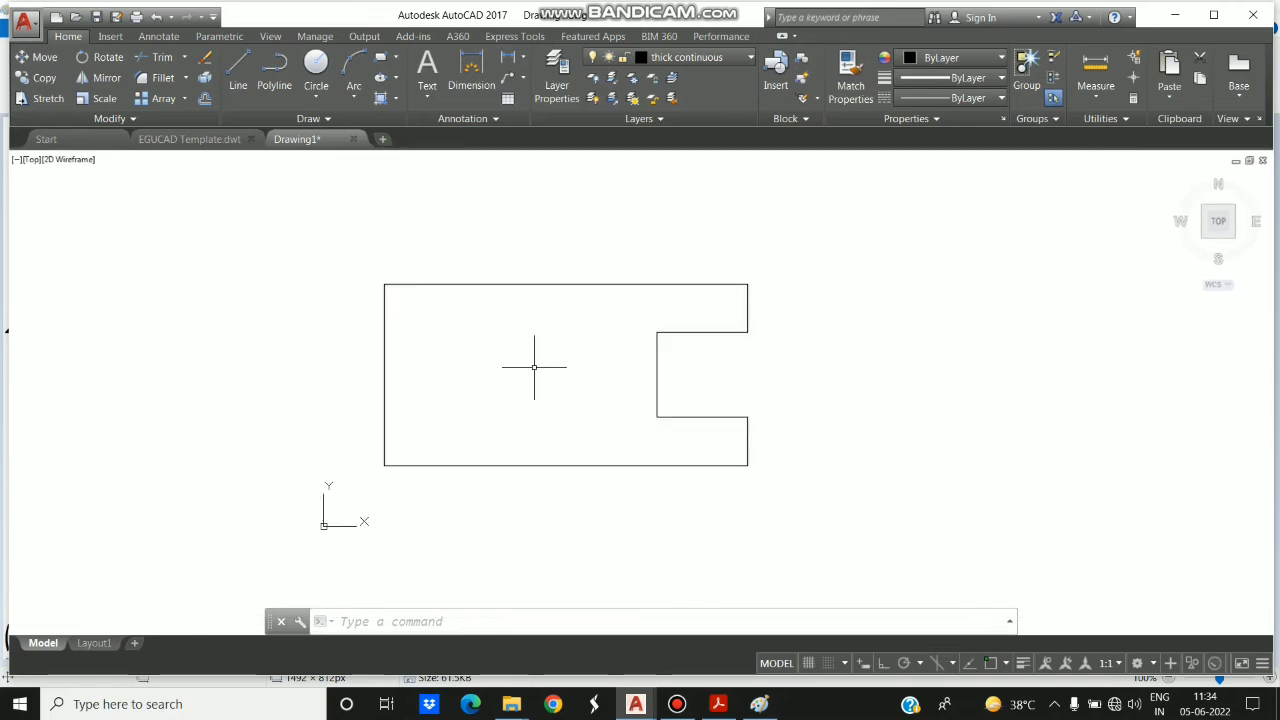
scroll(534, 367, down, 2)
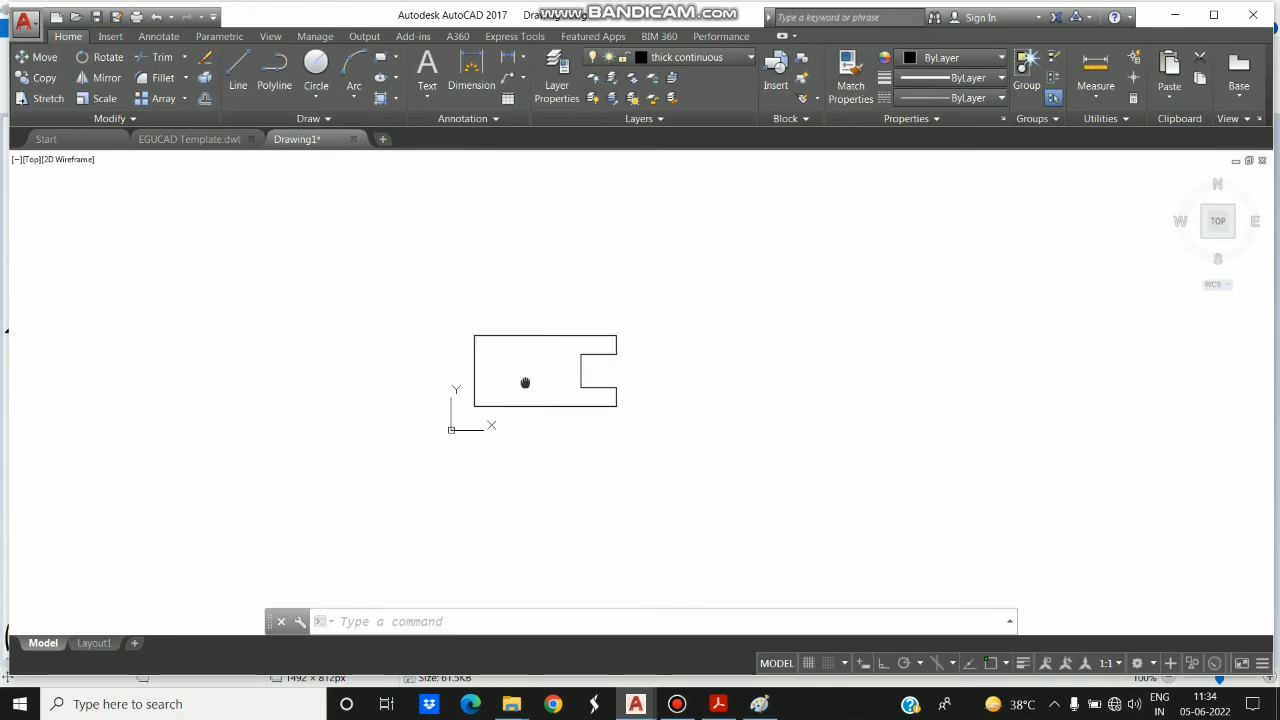
- Pan the figure away, bring it back to the middle with the Pan command, and enlarge it
mouse_move(523, 383)
middle_down()
mouse_move(169, 297)
mouse_move(67, 236)
middle_up()
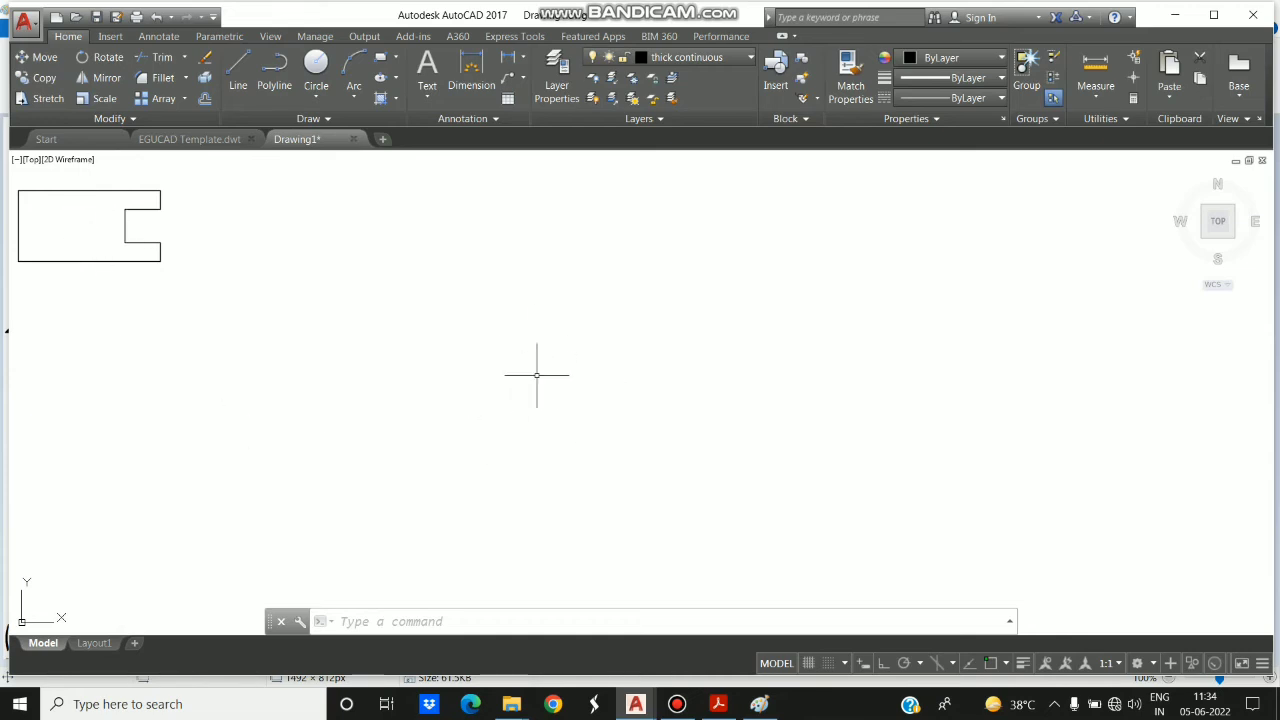
click(416, 623)
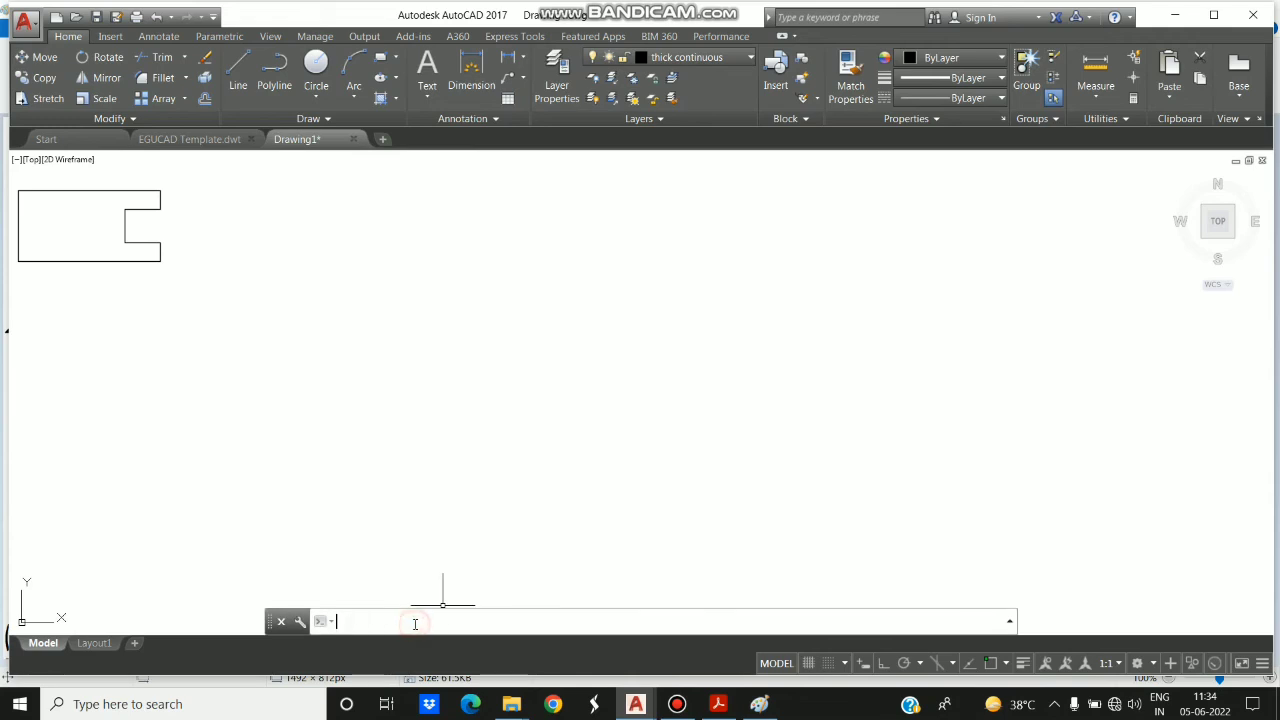
text(pan)
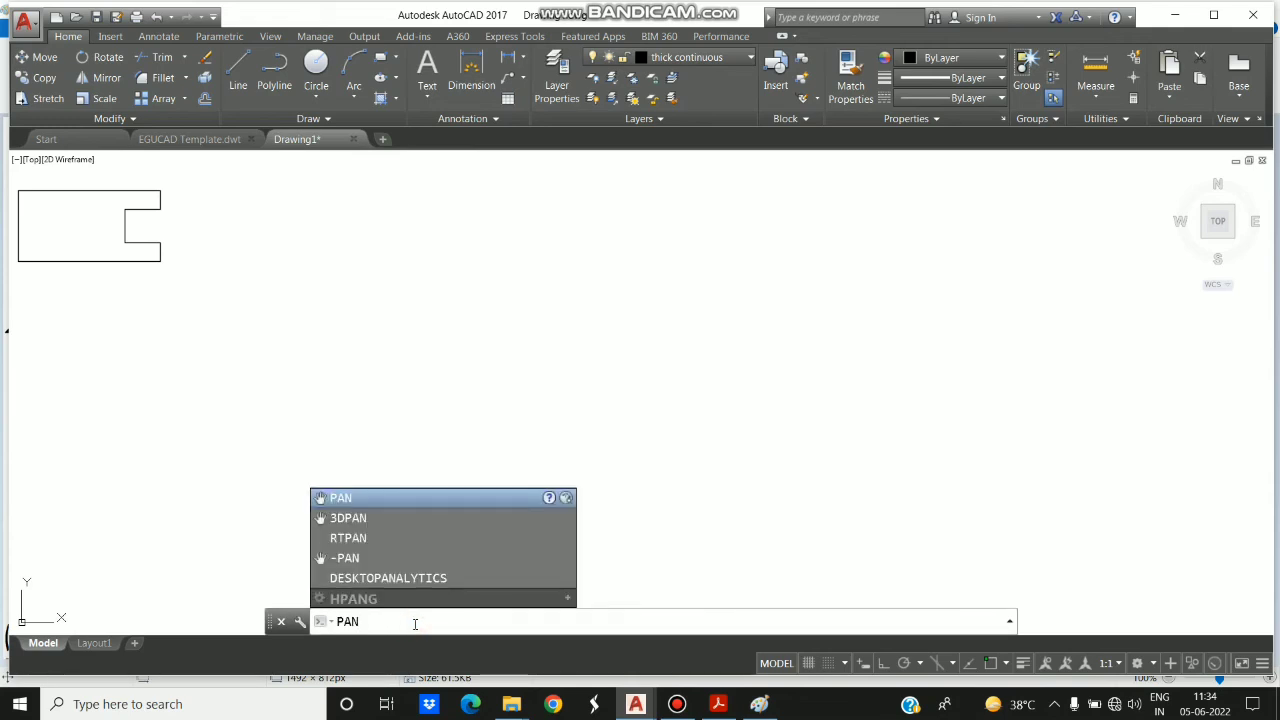
key(Return)
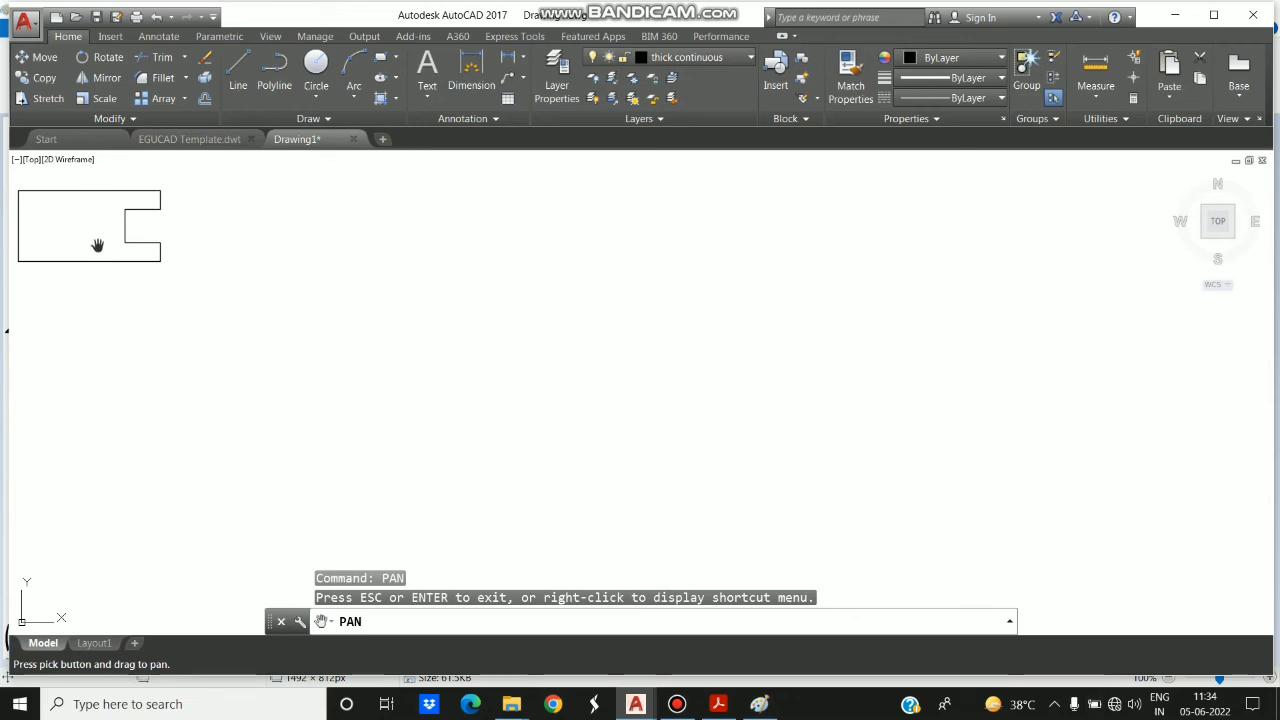
drag(97, 245, 565, 382)
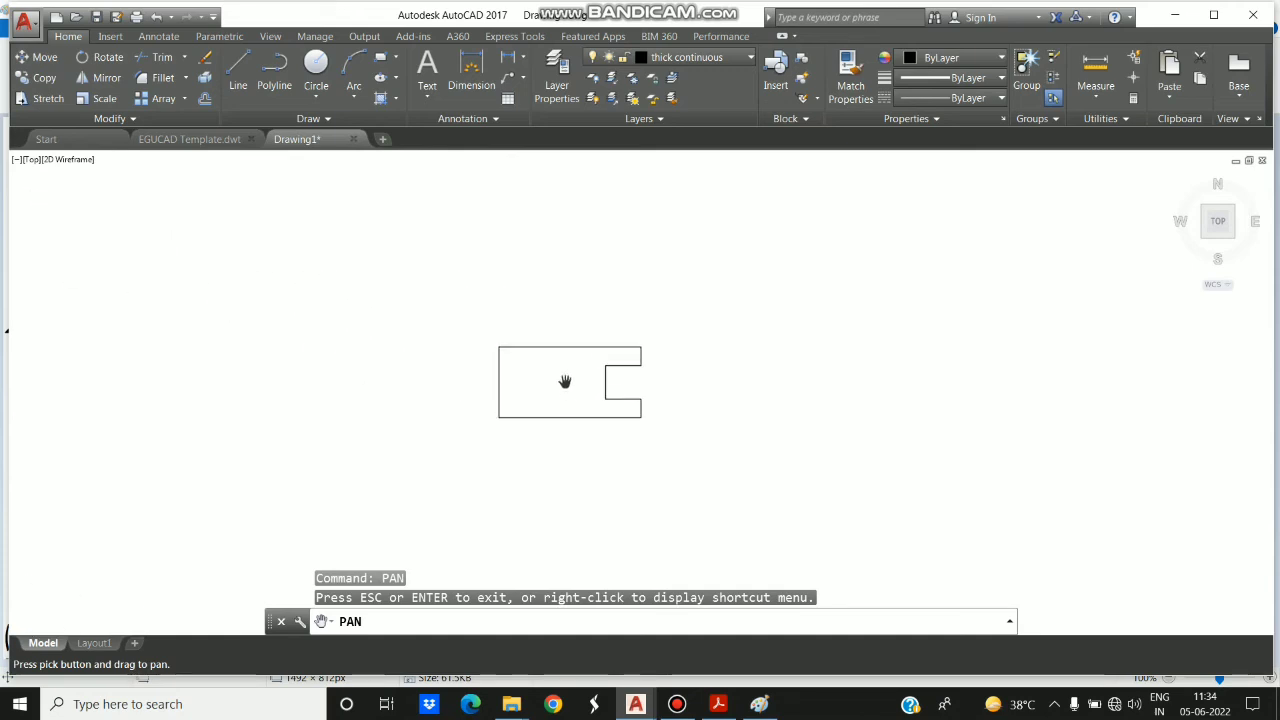
key(Escape)
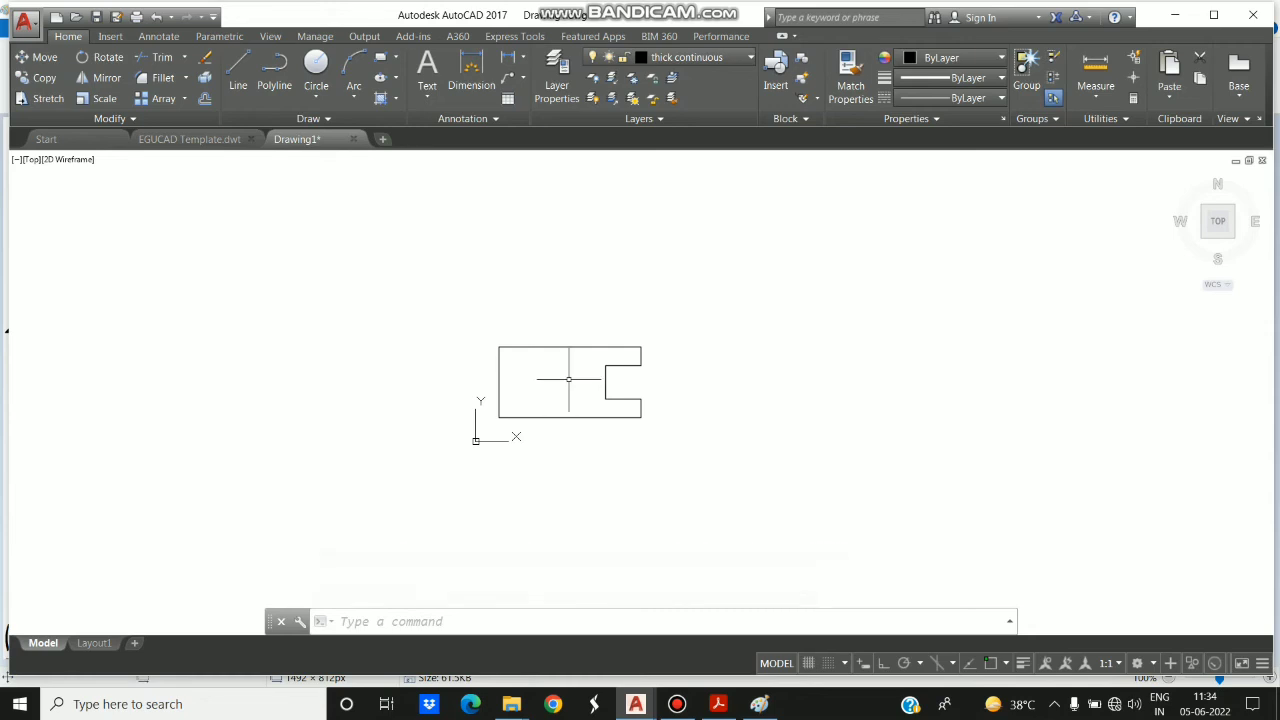
mouse_move(568, 380)
middle_down()
mouse_move(503, 351)
mouse_move(123, 263)
mouse_move(237, 363)
mouse_move(602, 374)
mouse_move(587, 373)
middle_up()
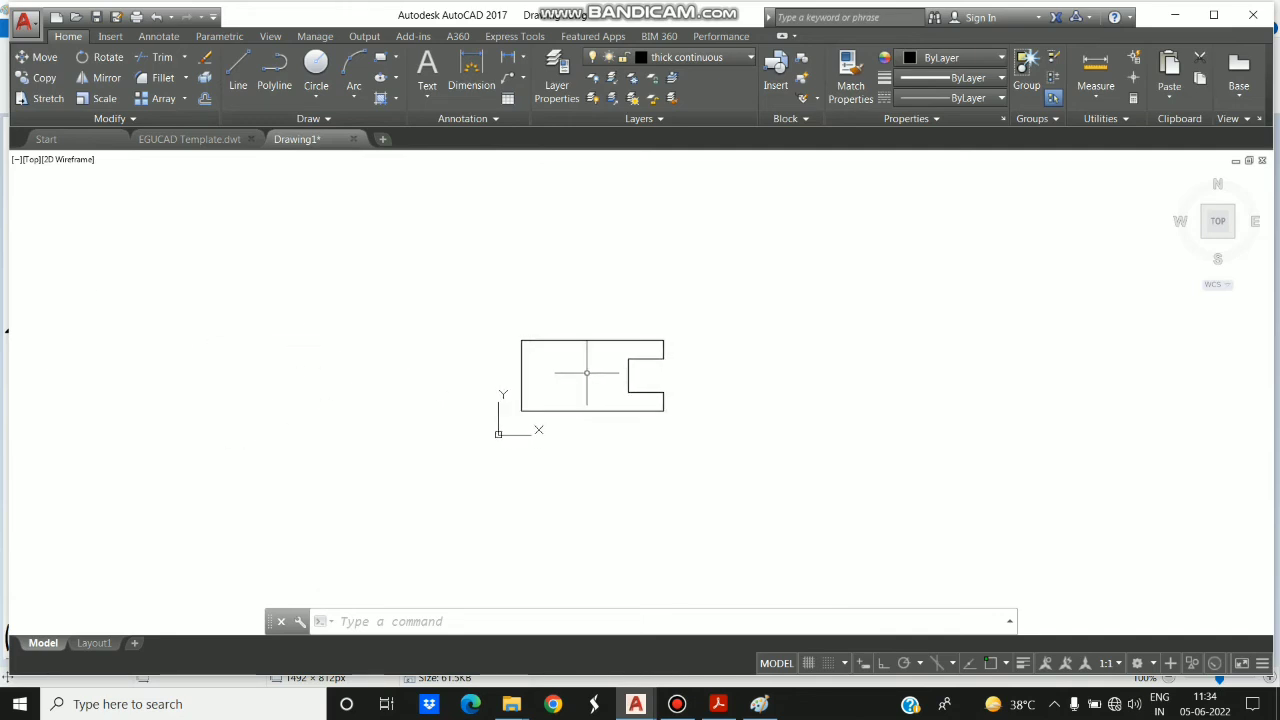
scroll(587, 373, up, 2)
scroll(587, 373, up, 2)
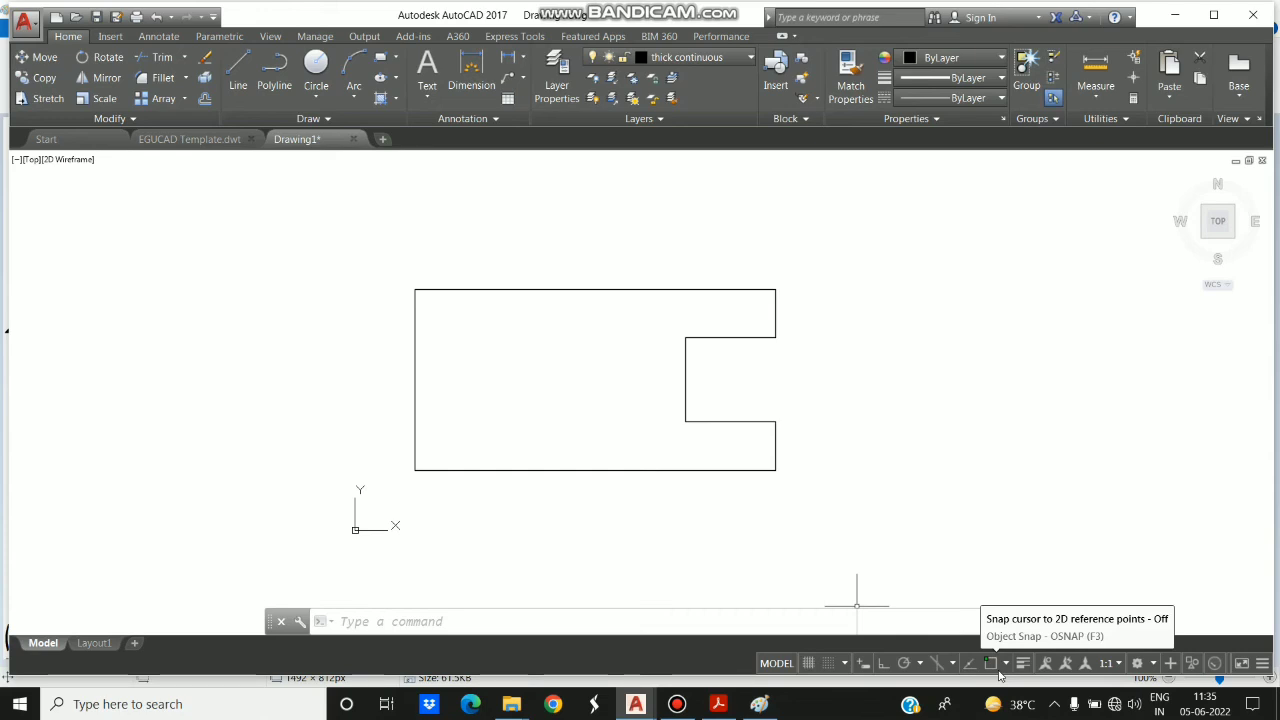
- Turn on 2D object snap and check which drafting aids are available for customization
key(XF86MonBrightnessUp)
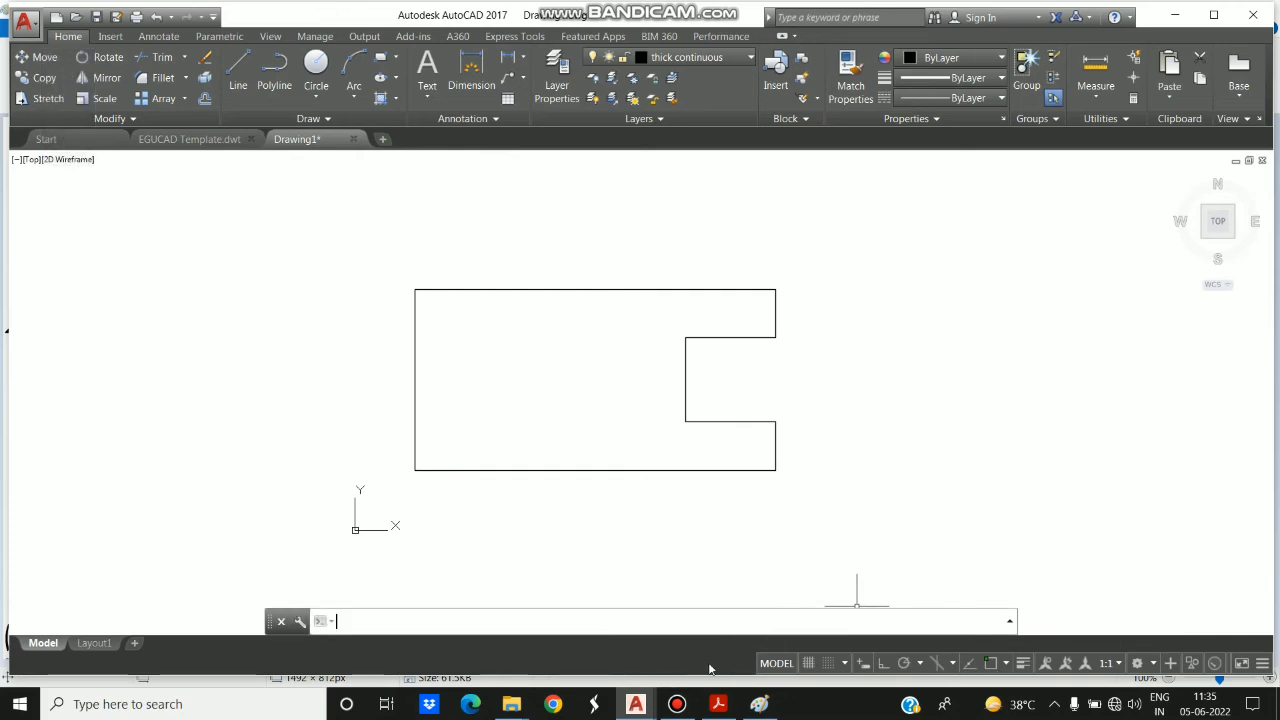
click(991, 664)
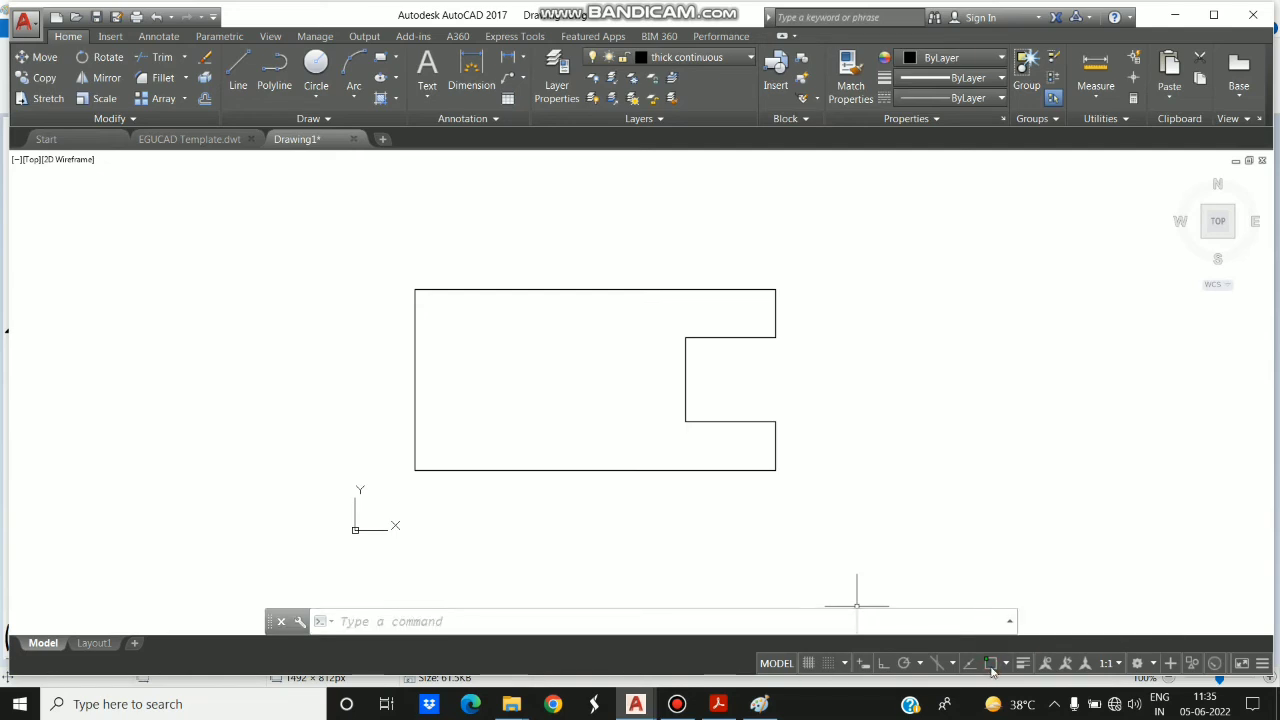
click(991, 664)
click(1262, 666)
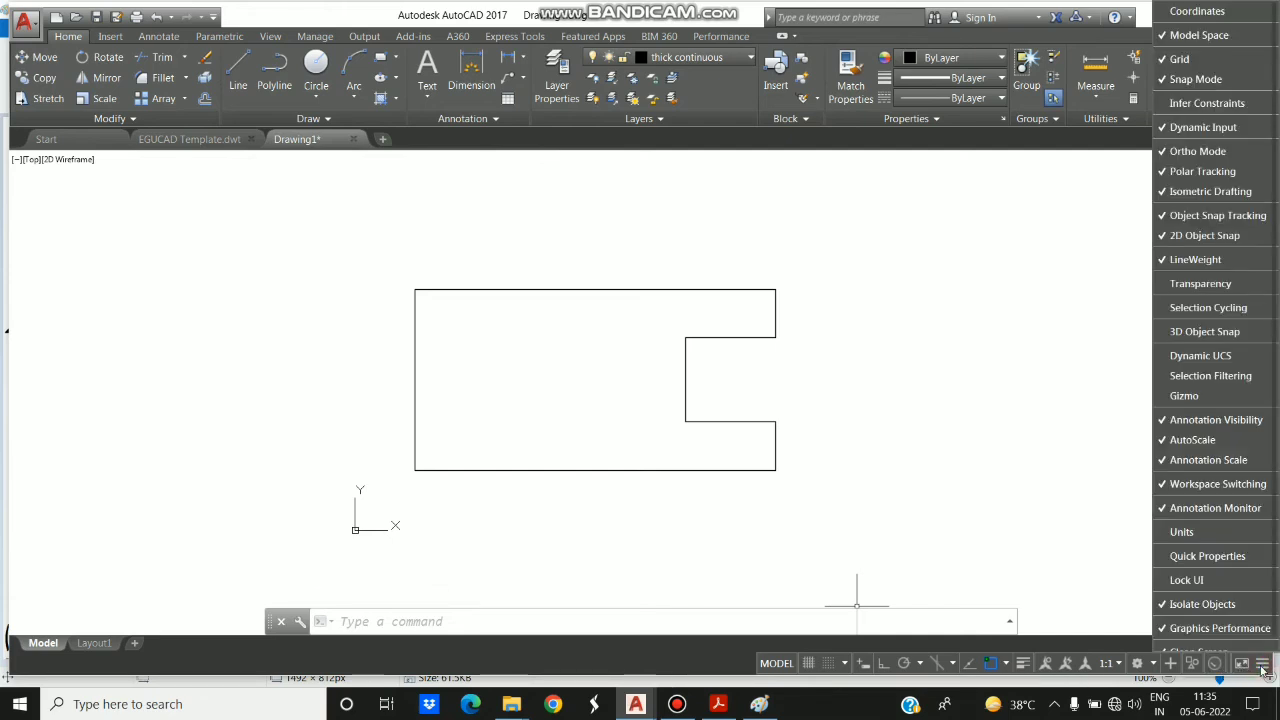
click(1212, 191)
click(706, 671)
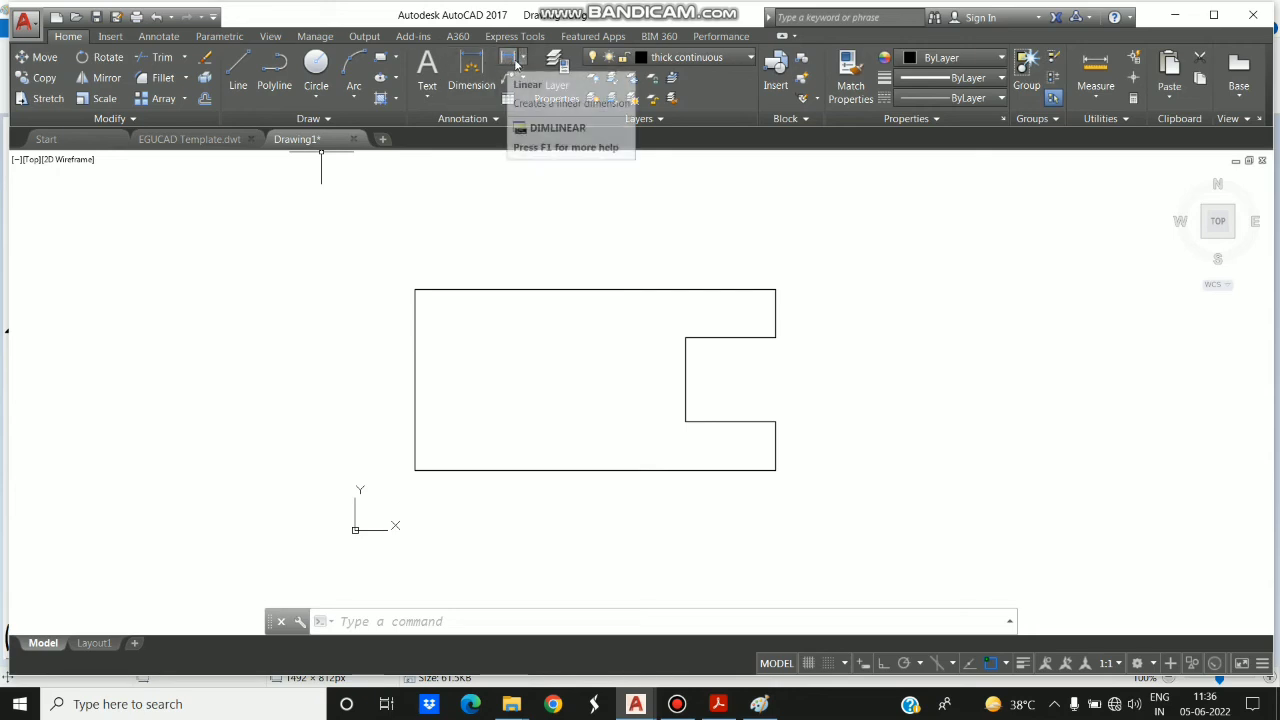
click(512, 63)
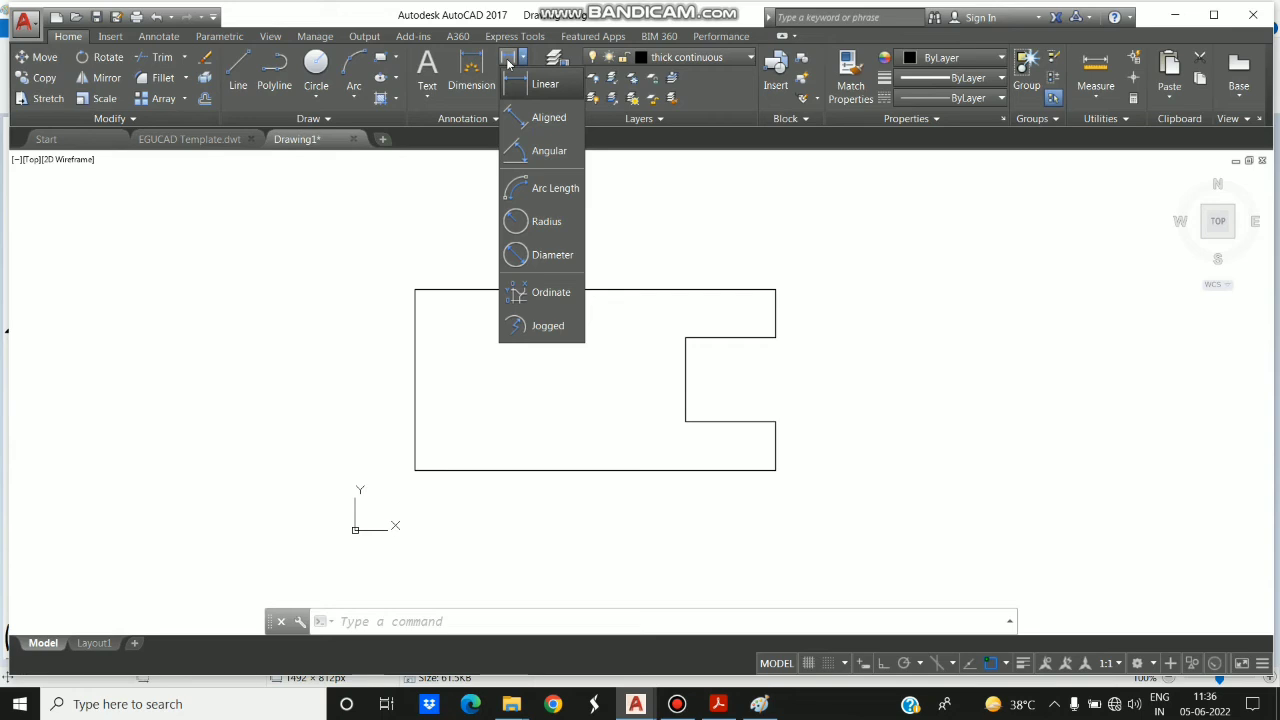
click(618, 134)
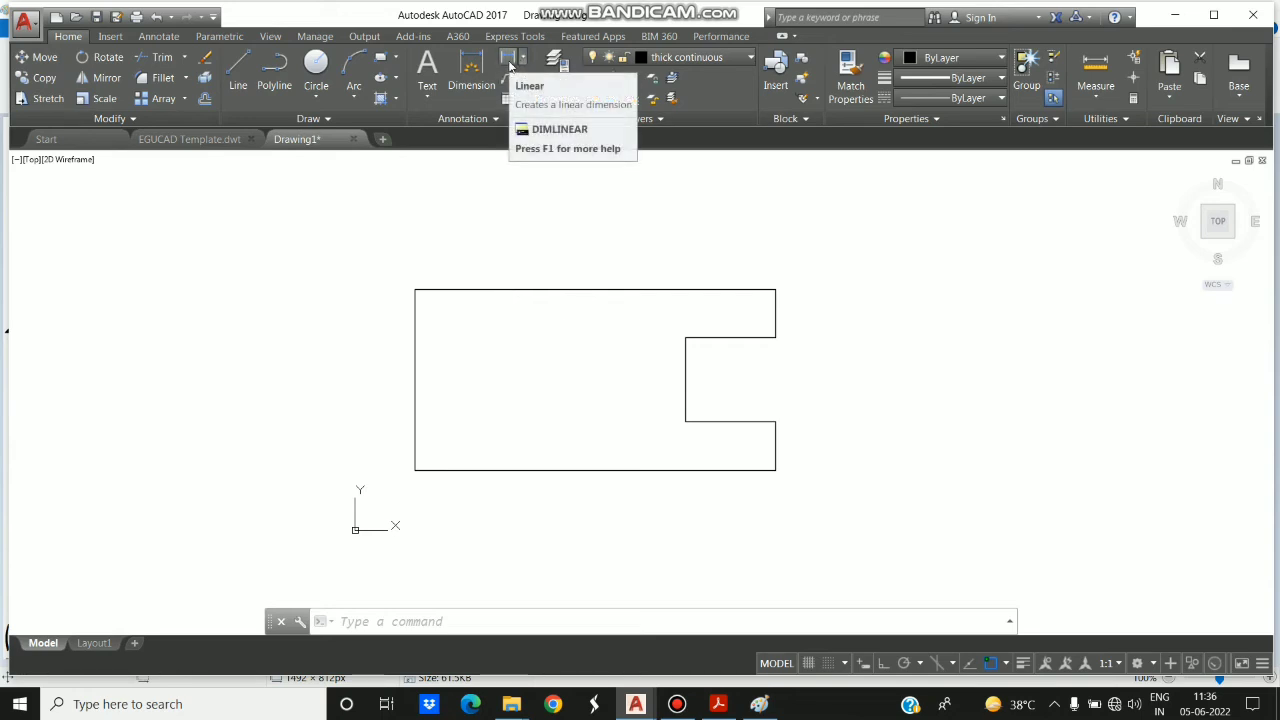
click(521, 62)
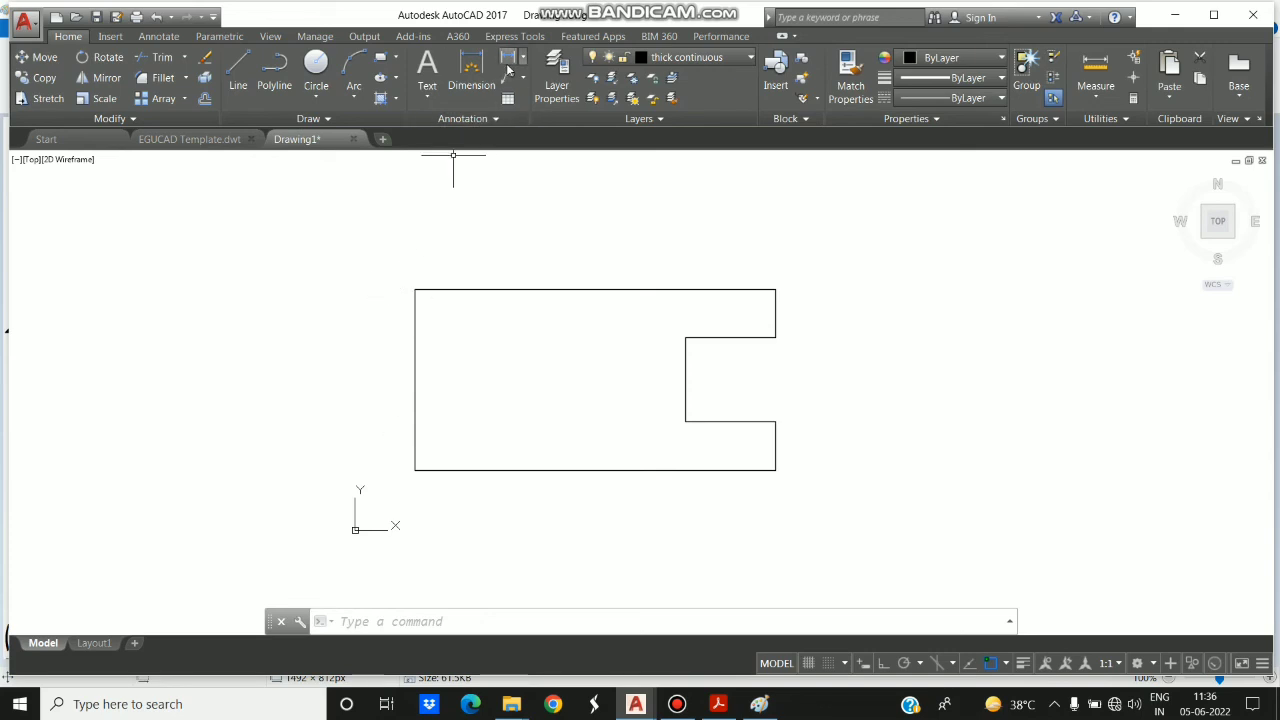
click(524, 67)
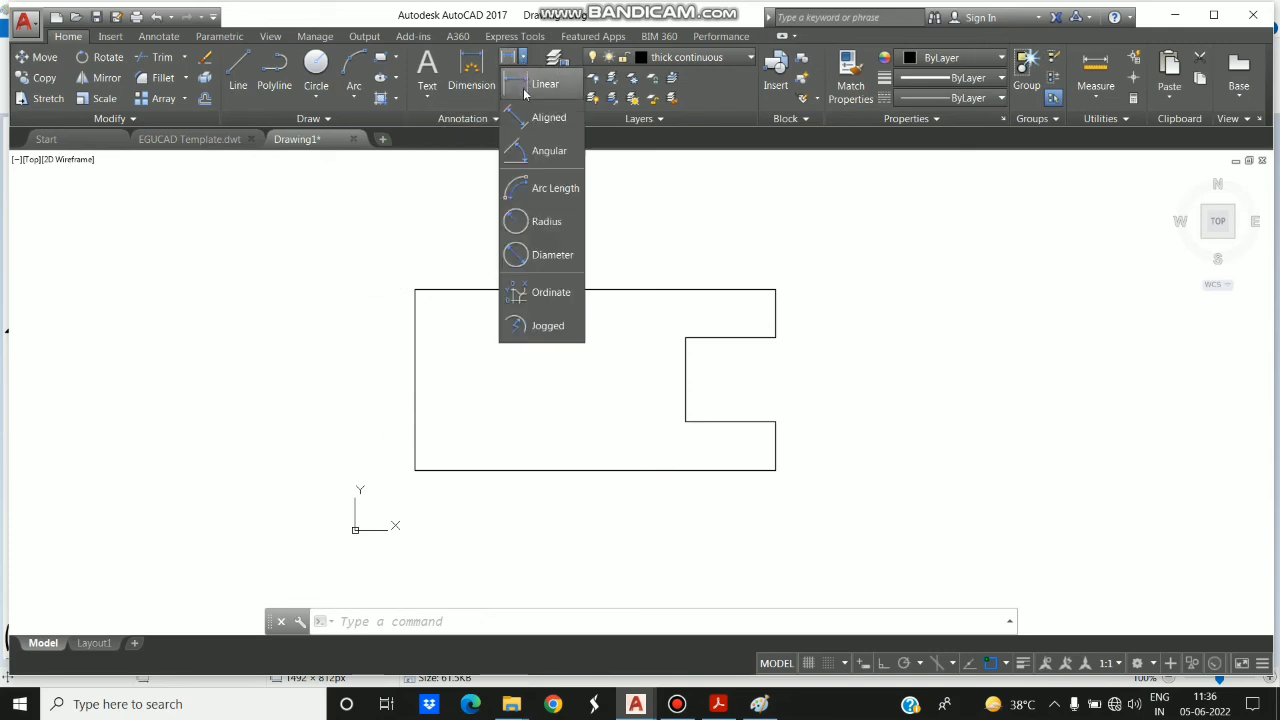
click(524, 90)
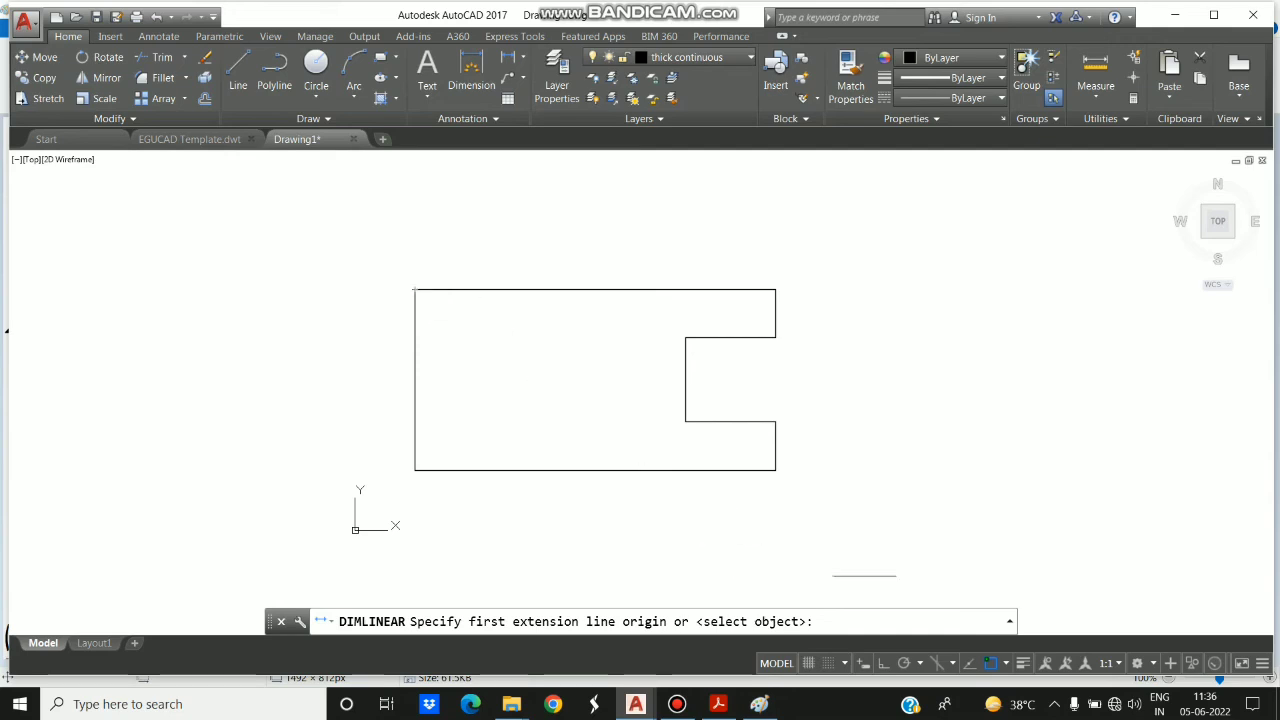
click(991, 663)
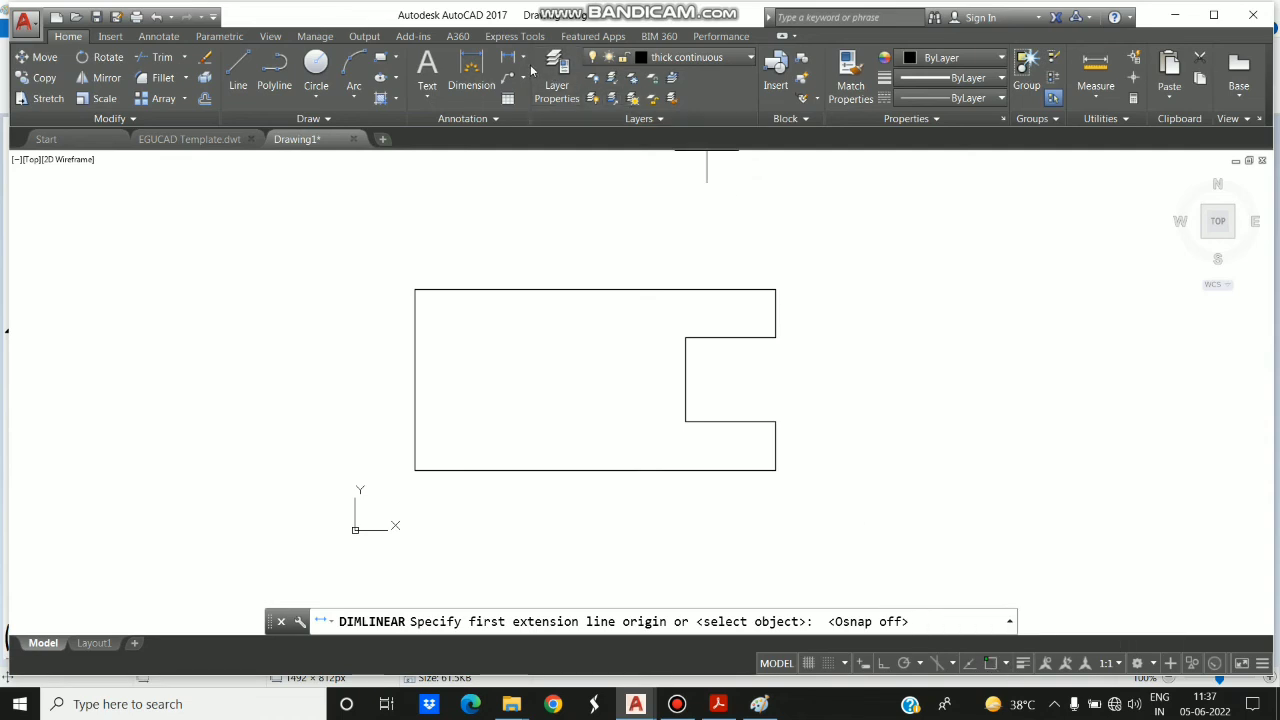
click(522, 57)
click(521, 84)
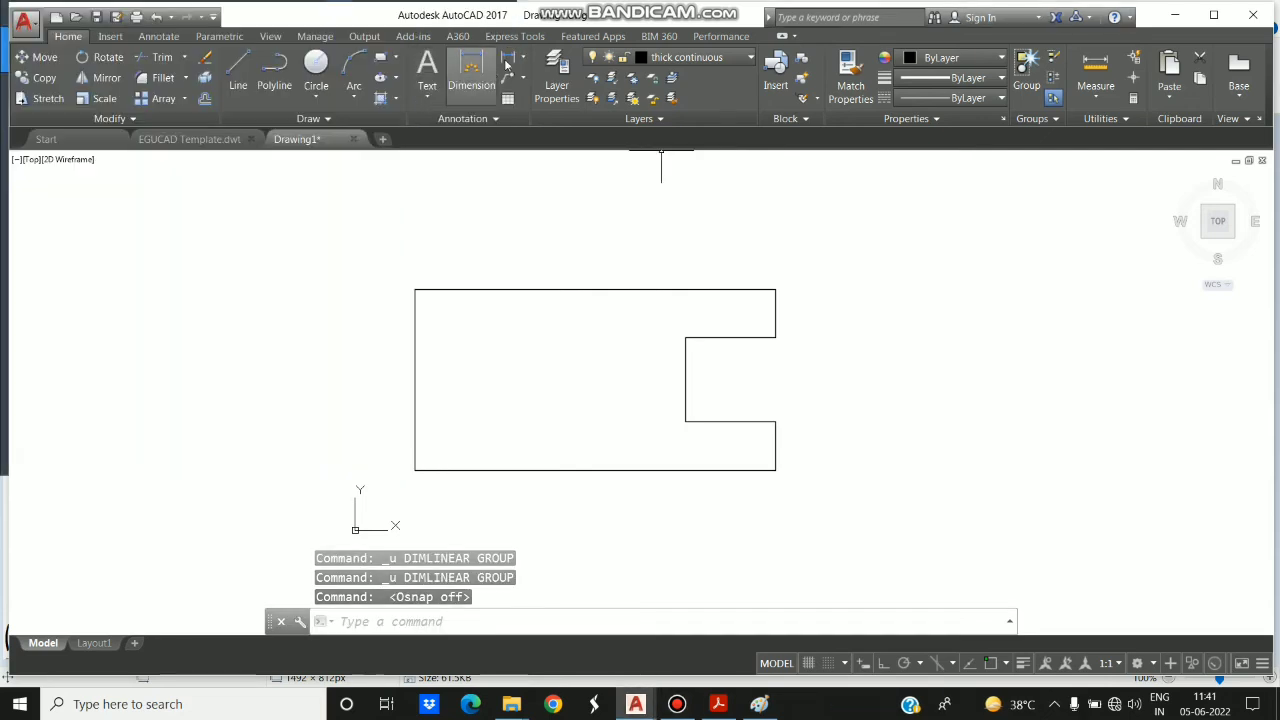
- Turn on object snap and add a linear dimension above the figure's top edge, between its two upper corners
click(522, 57)
click(522, 88)
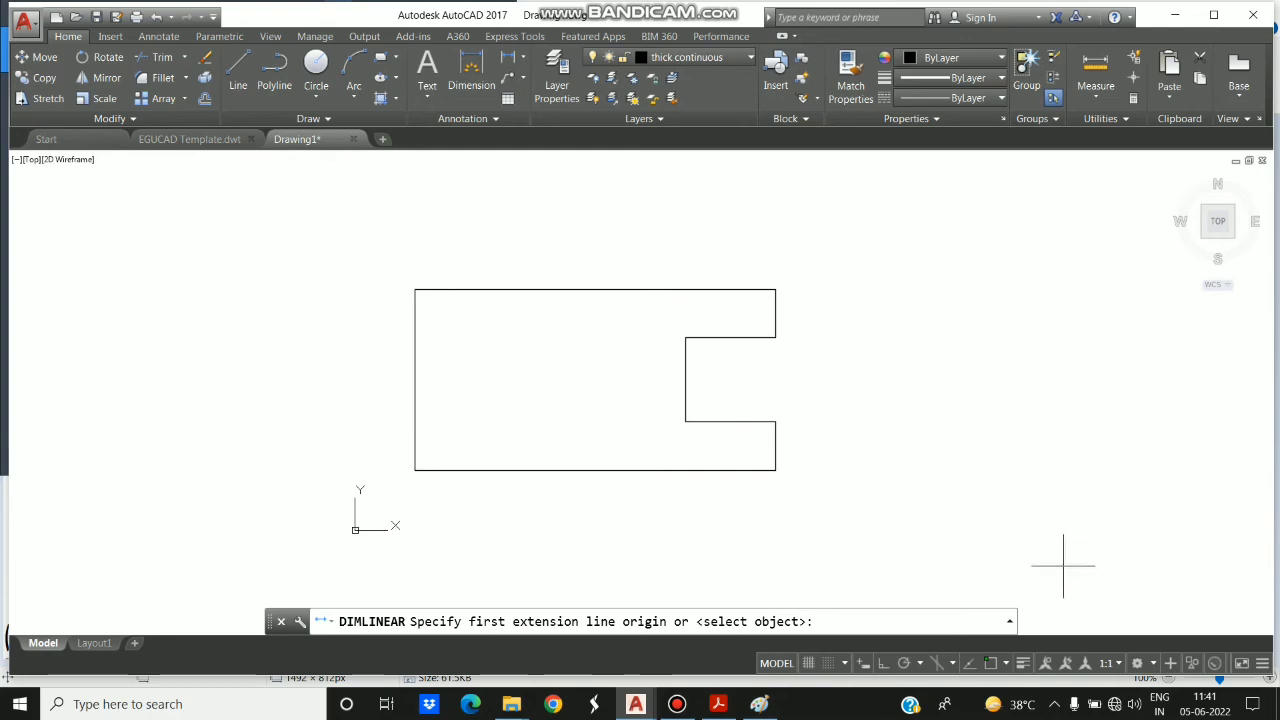
click(990, 666)
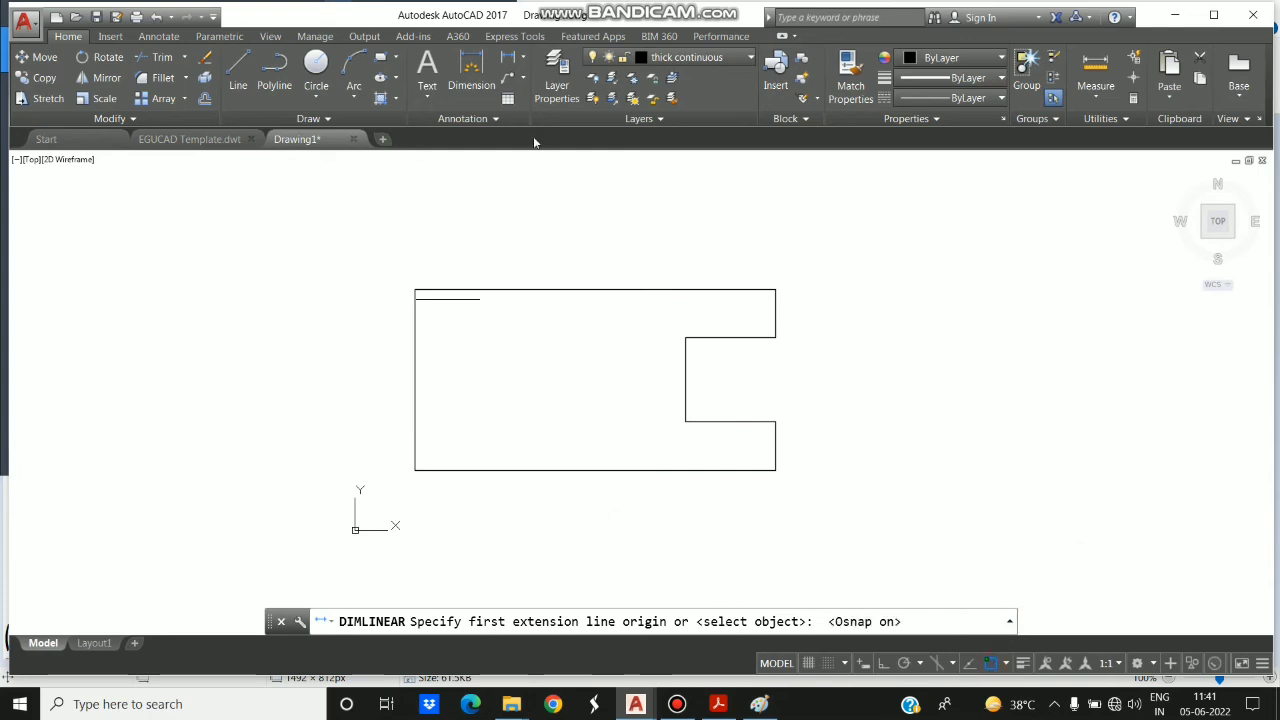
click(521, 59)
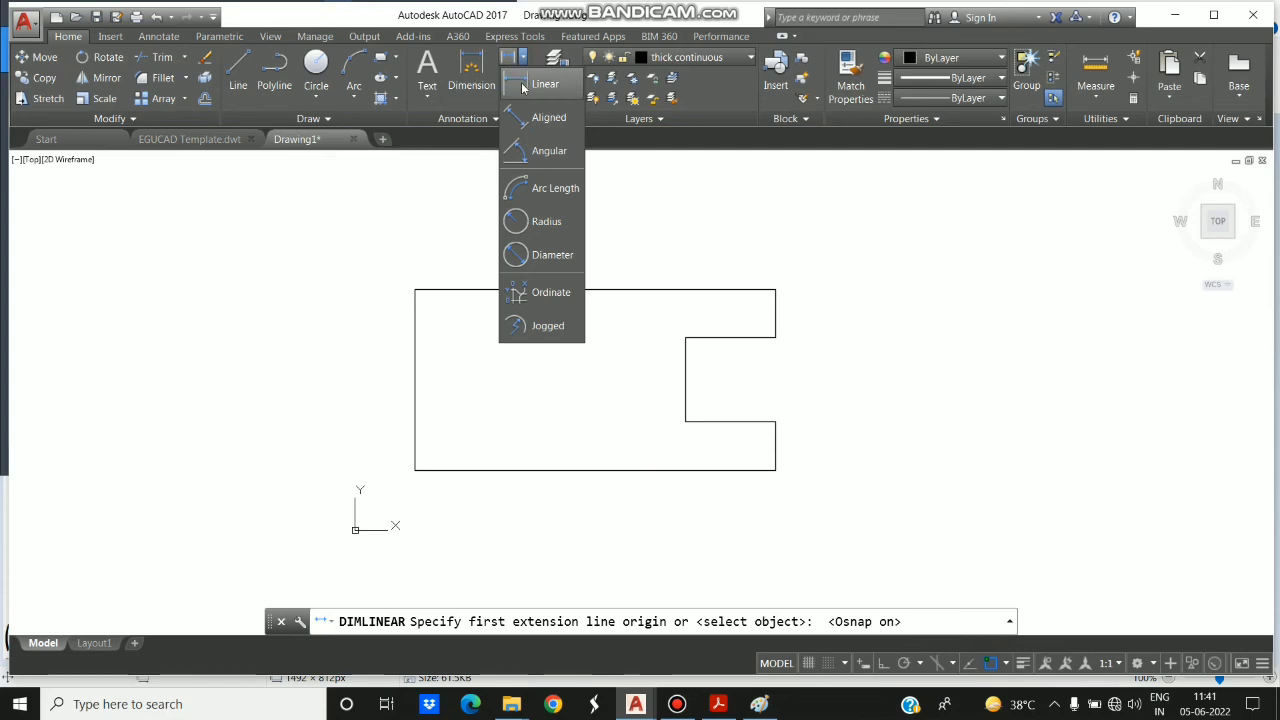
click(521, 82)
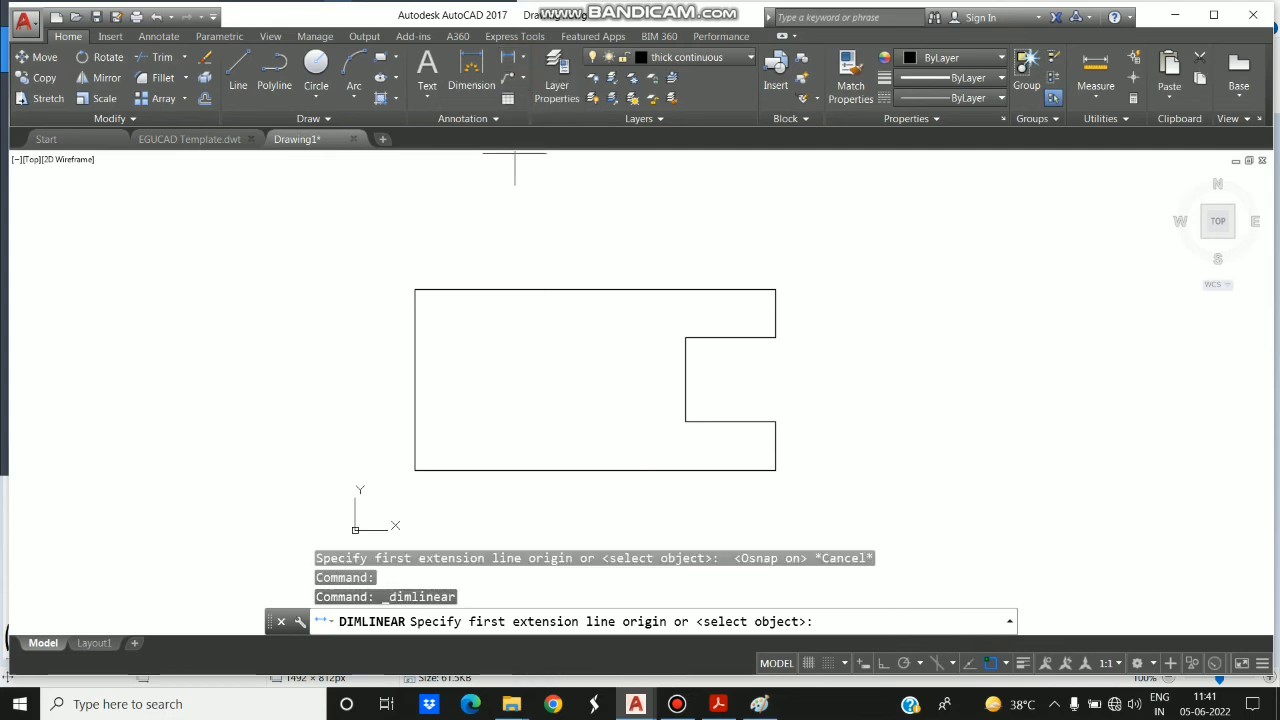
click(415, 289)
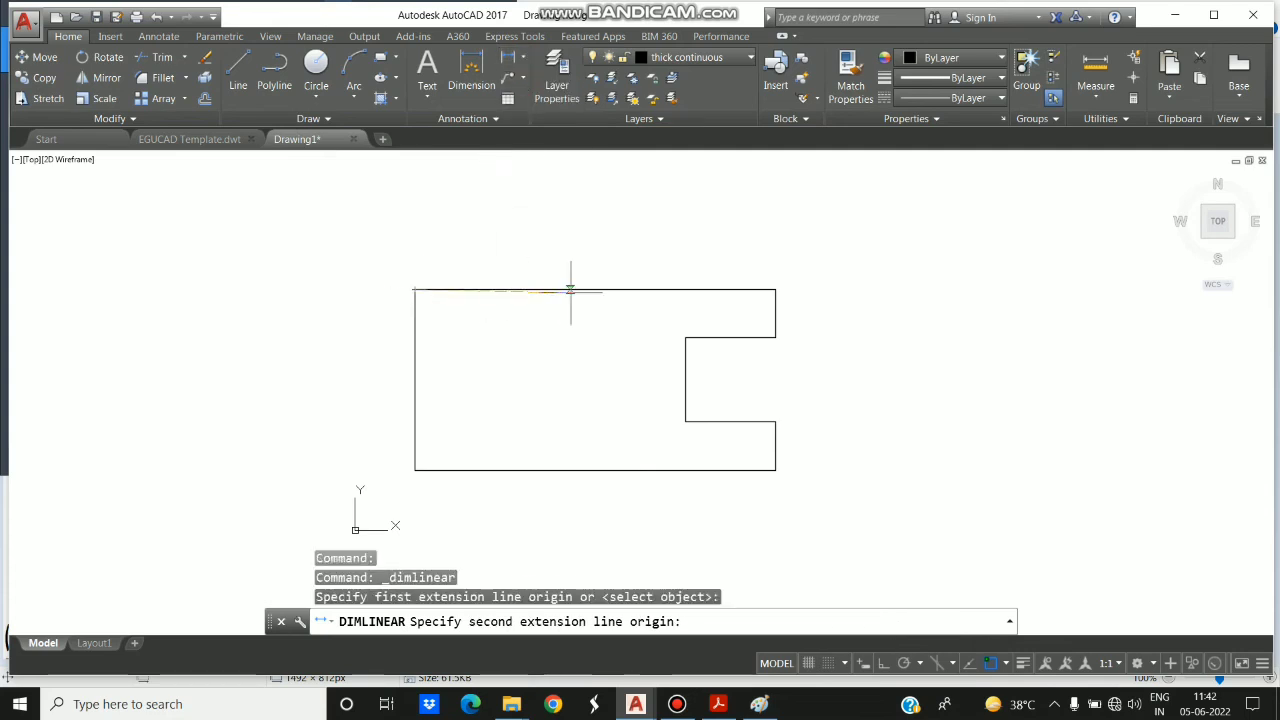
click(775, 289)
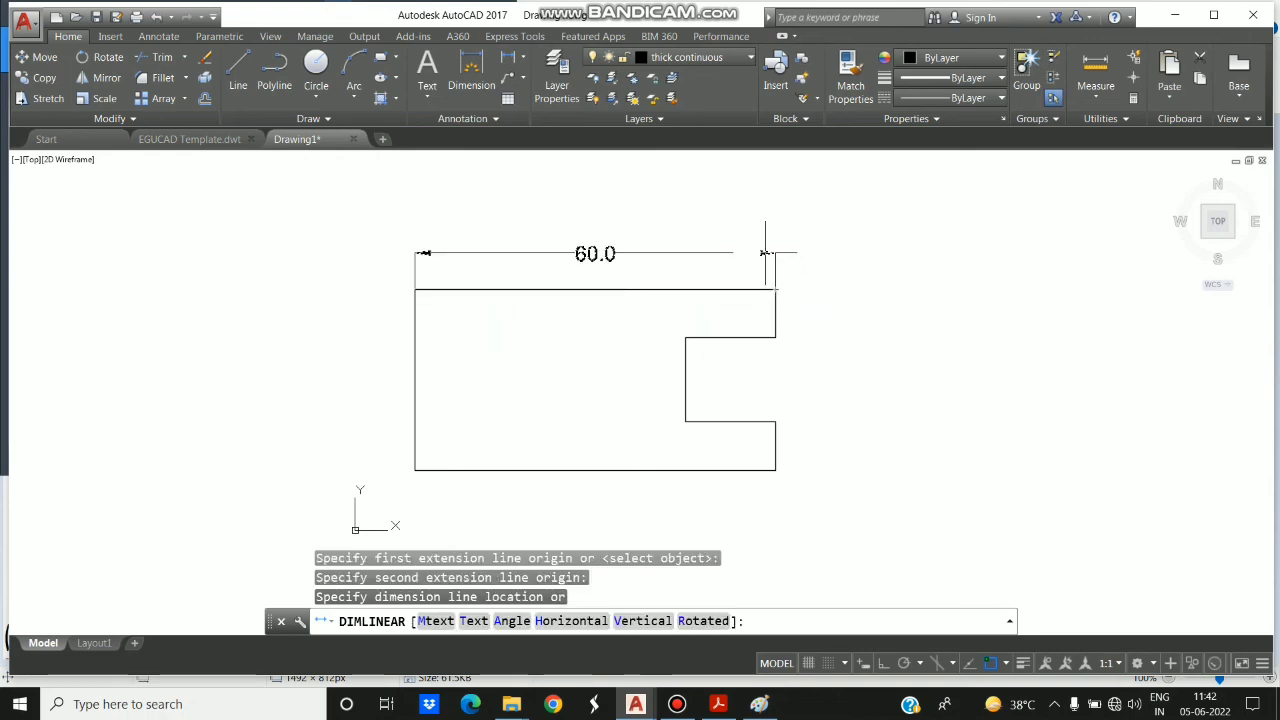
click(766, 253)
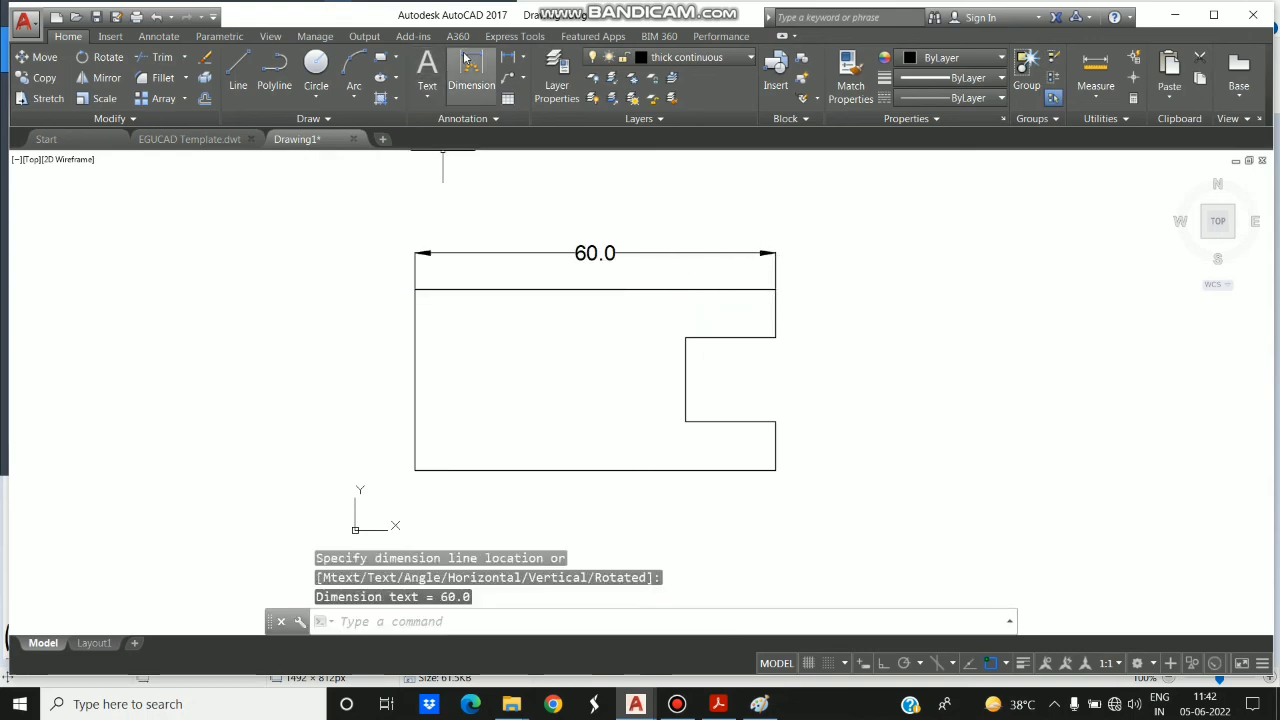
- Add a vertical linear dimension outside the figure's left edge, from the upper to the lower corner
click(522, 58)
click(540, 85)
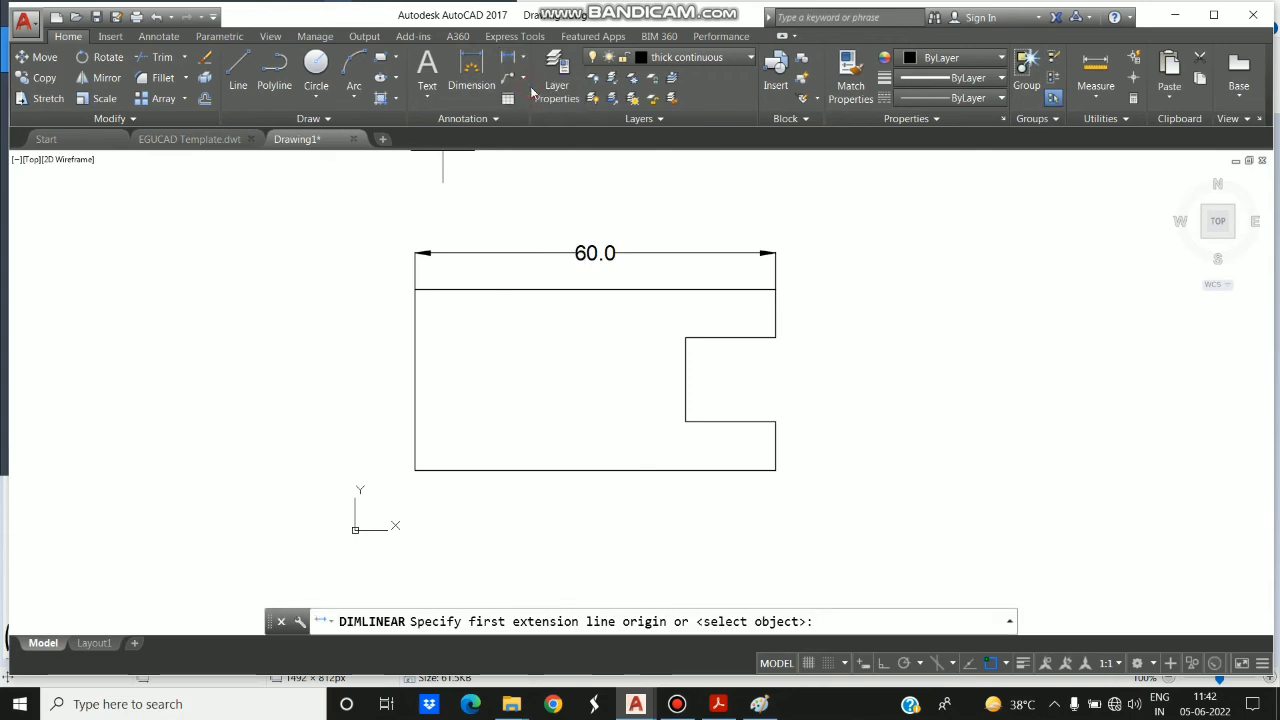
click(415, 289)
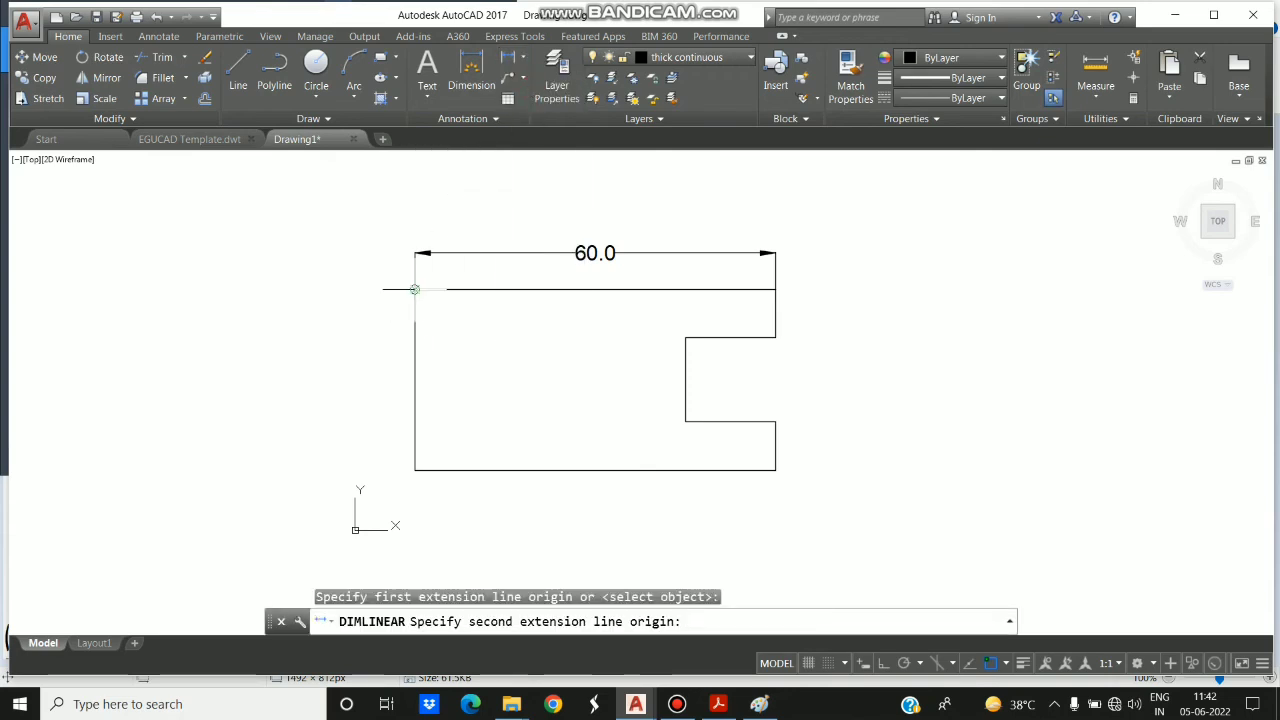
click(415, 470)
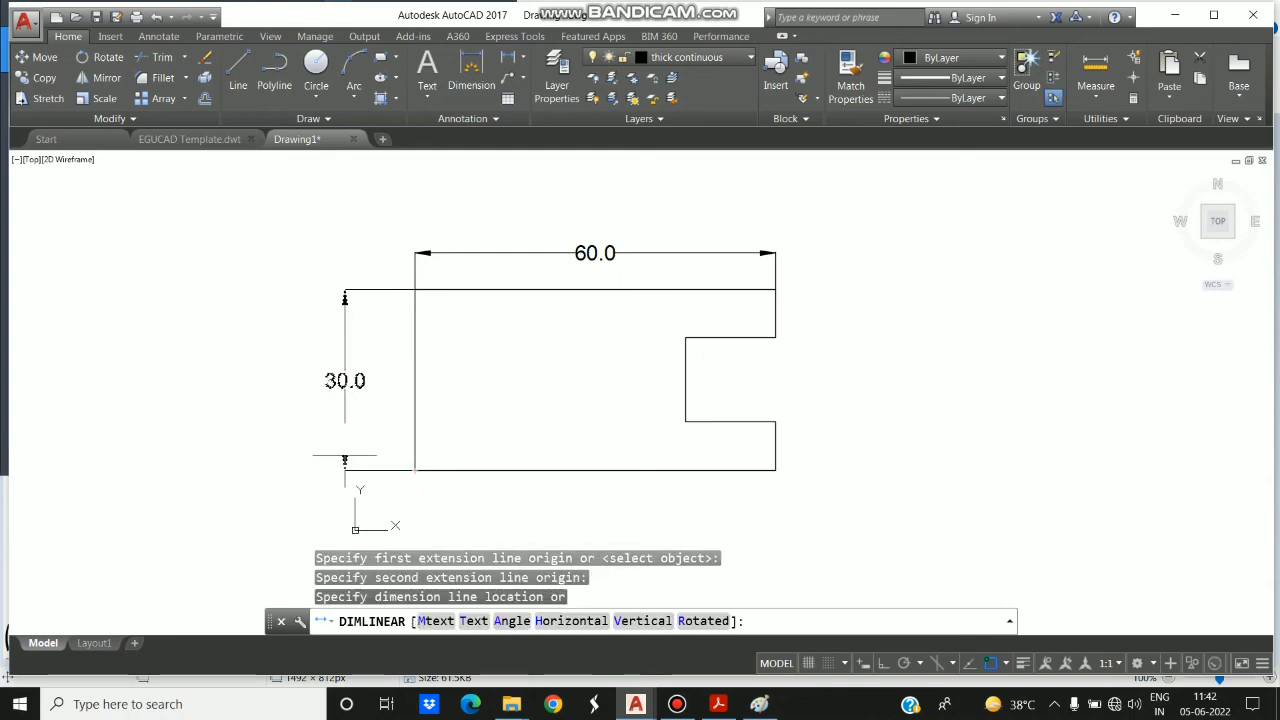
click(345, 461)
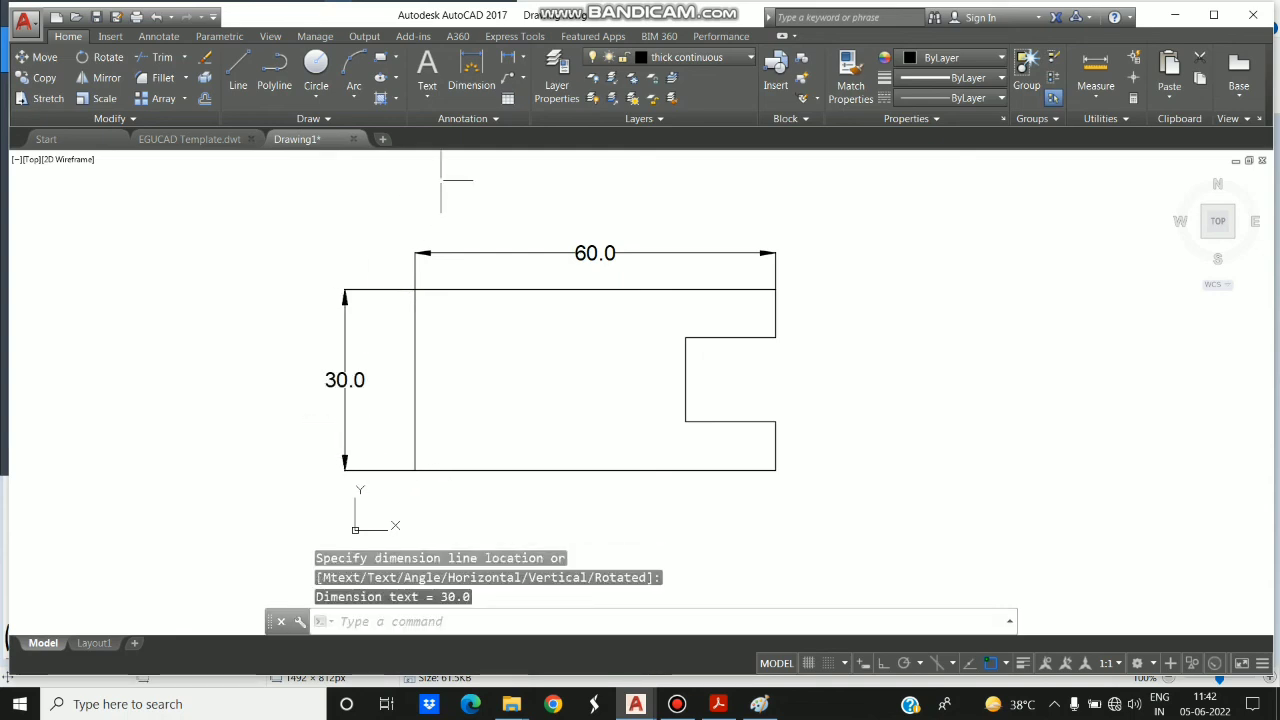
- Dimension the short vertical edge above the notch, placing the dimension outside the figure on the right
click(521, 58)
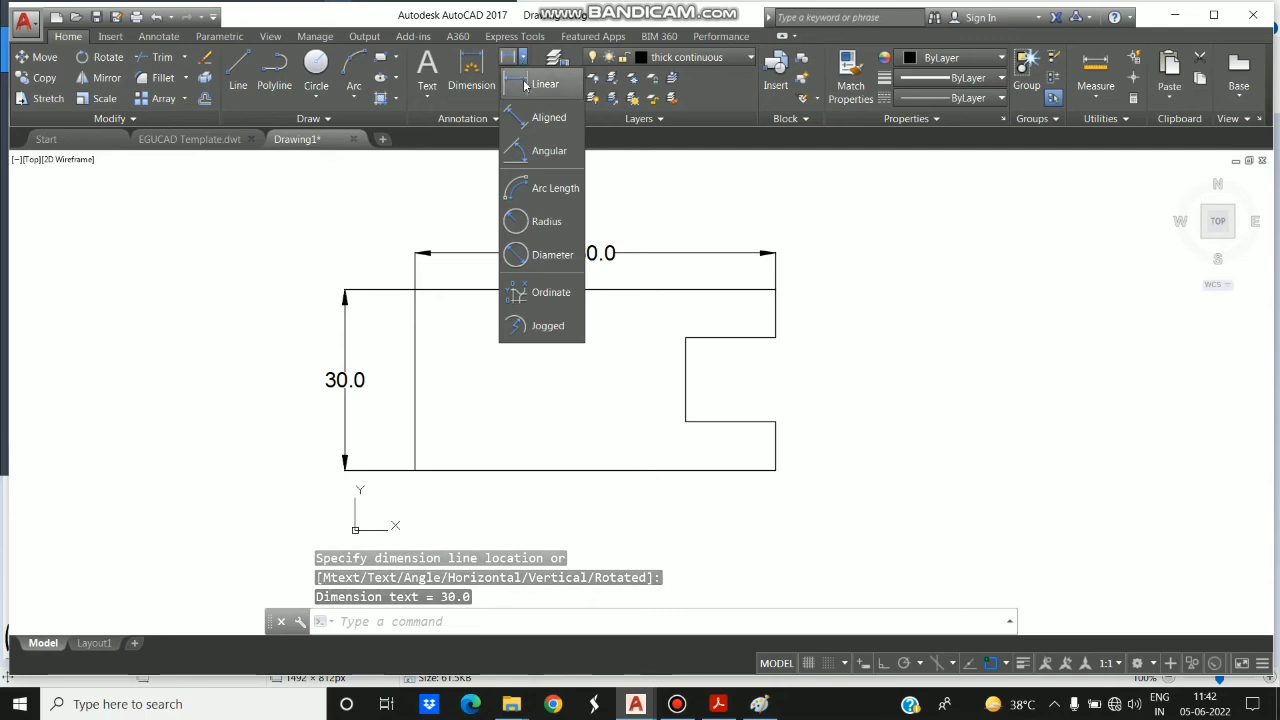
click(524, 82)
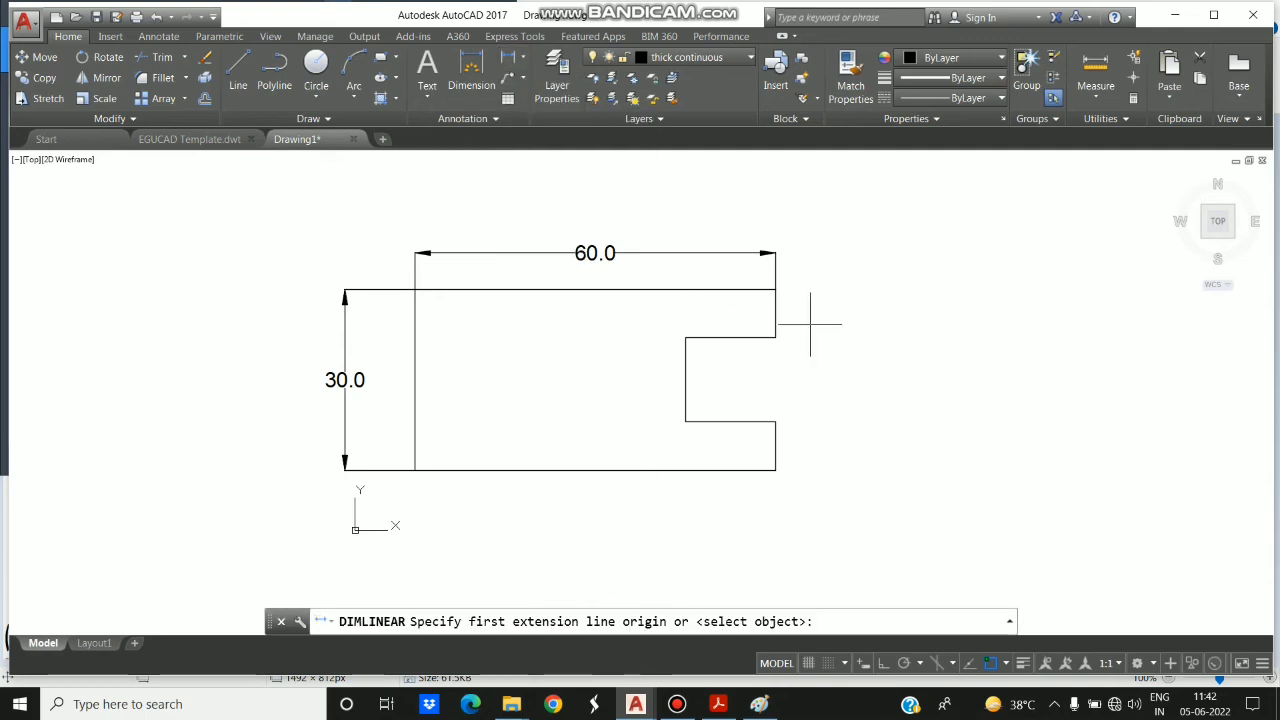
click(775, 289)
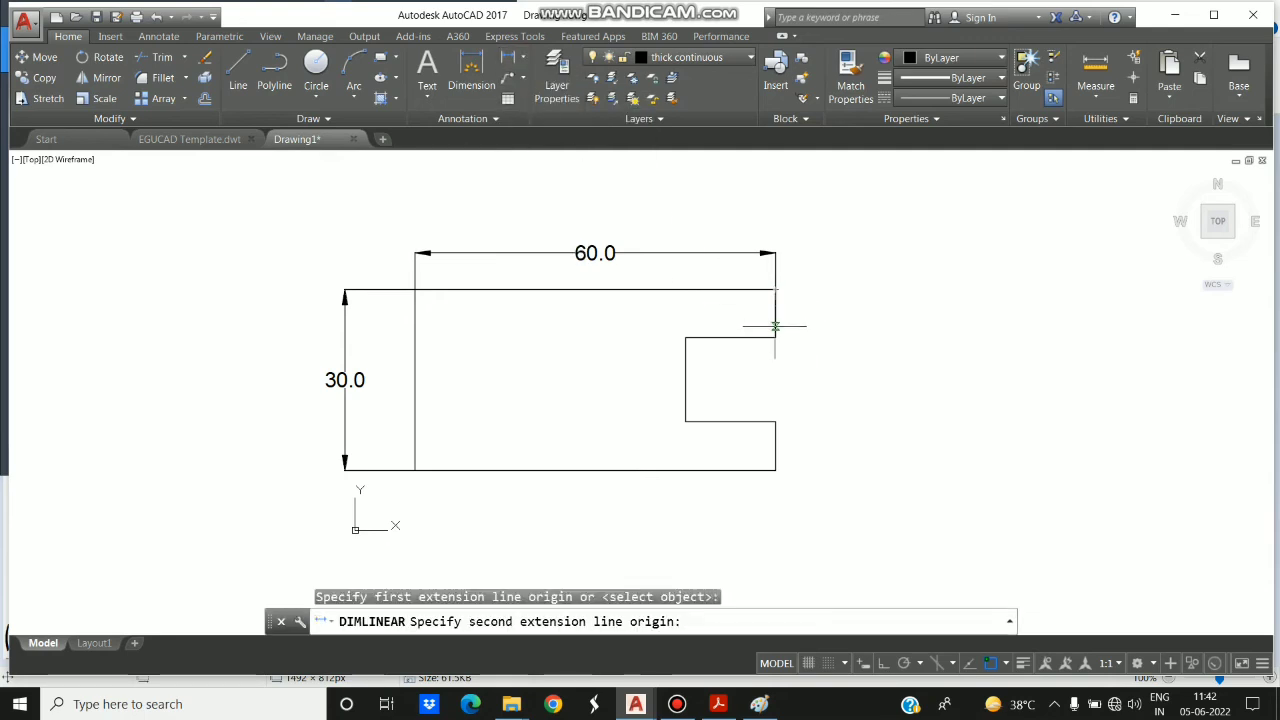
click(775, 338)
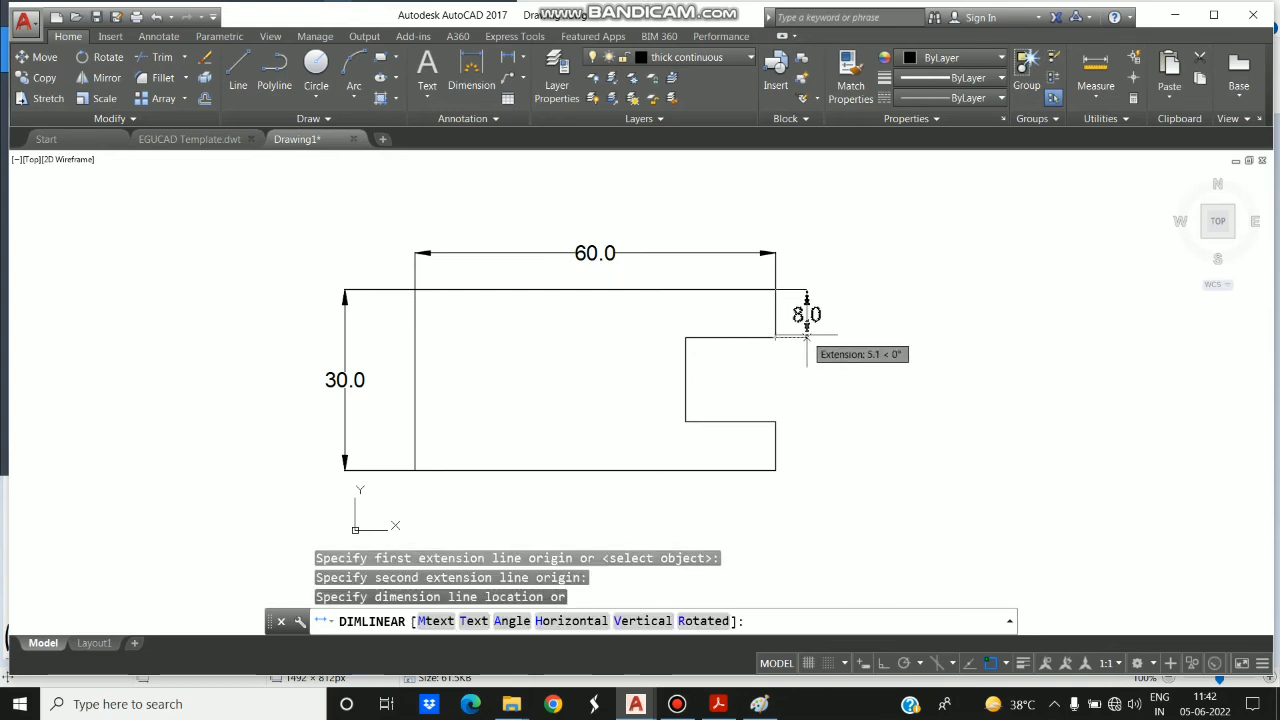
click(808, 320)
- Dimension the notch's lower horizontal edge with a linear dimension placed just below it
click(520, 63)
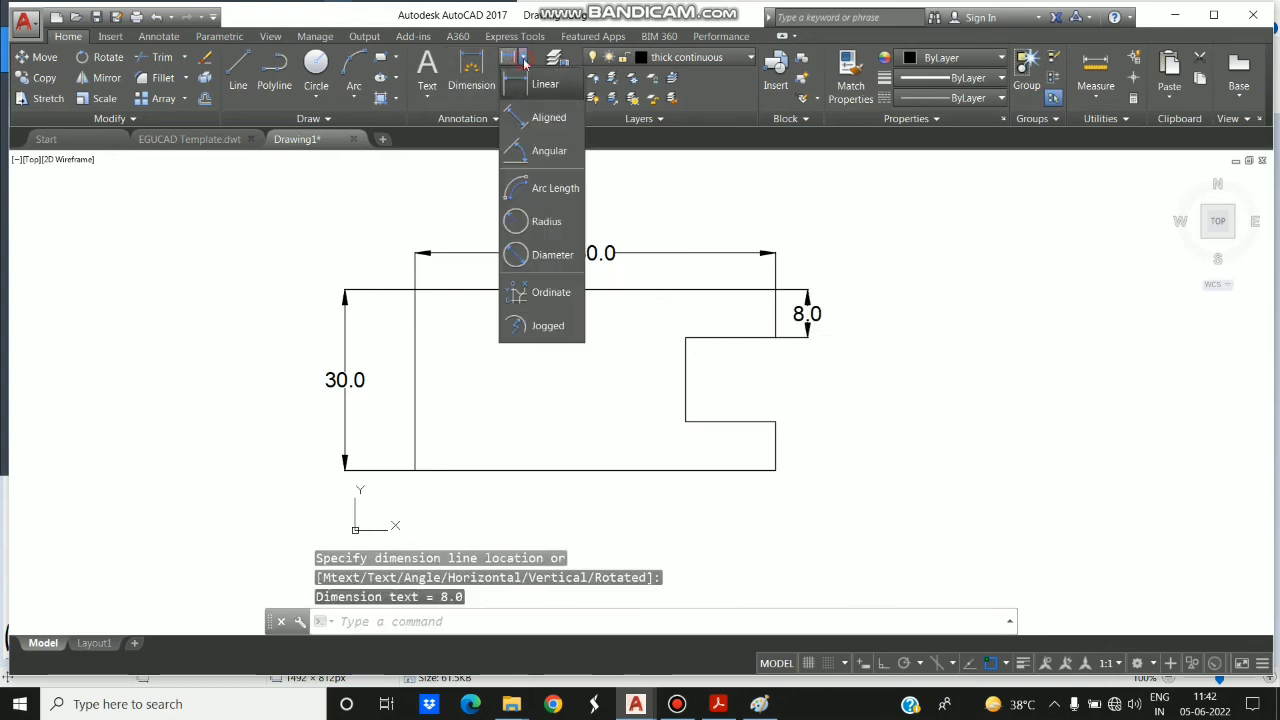
click(537, 83)
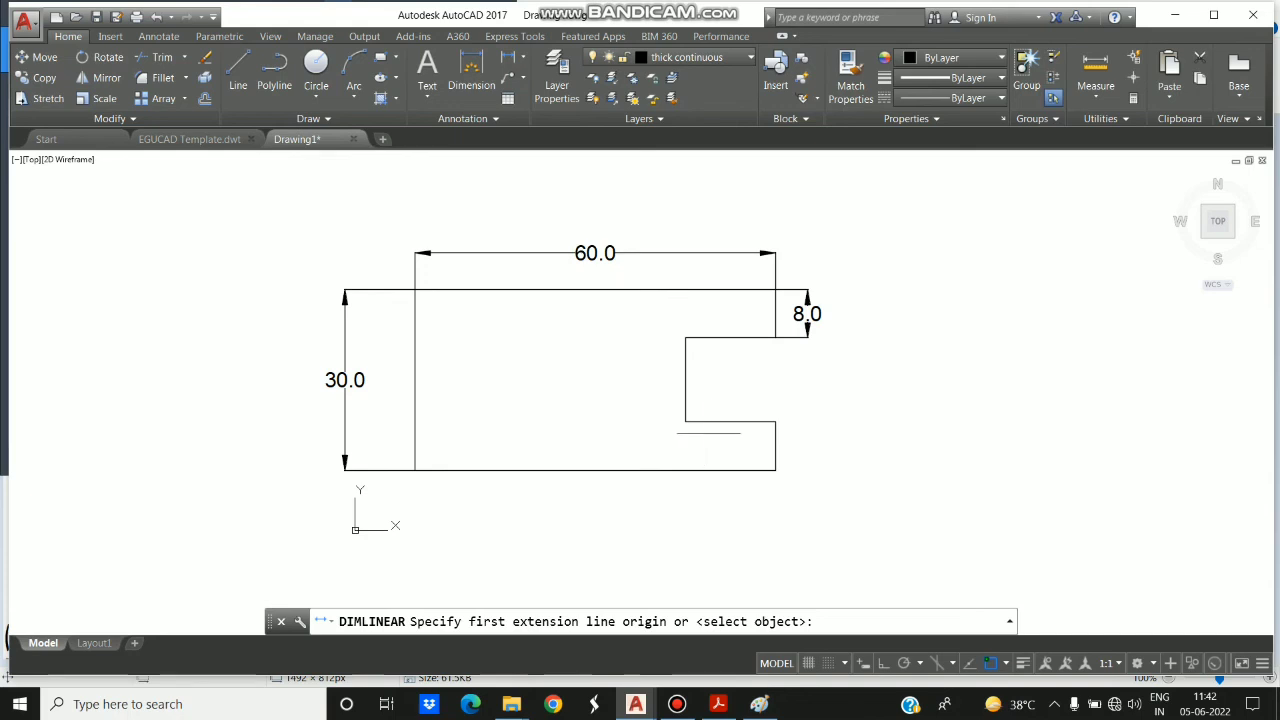
click(685, 421)
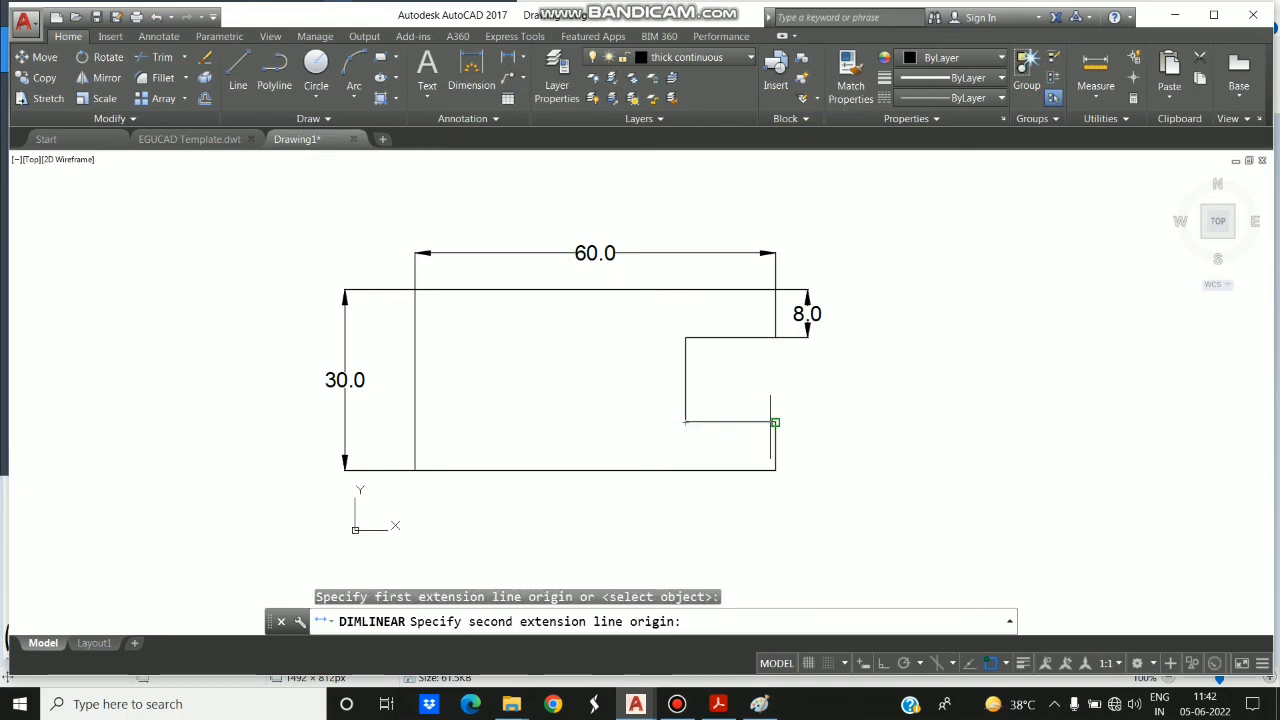
click(775, 422)
click(761, 444)
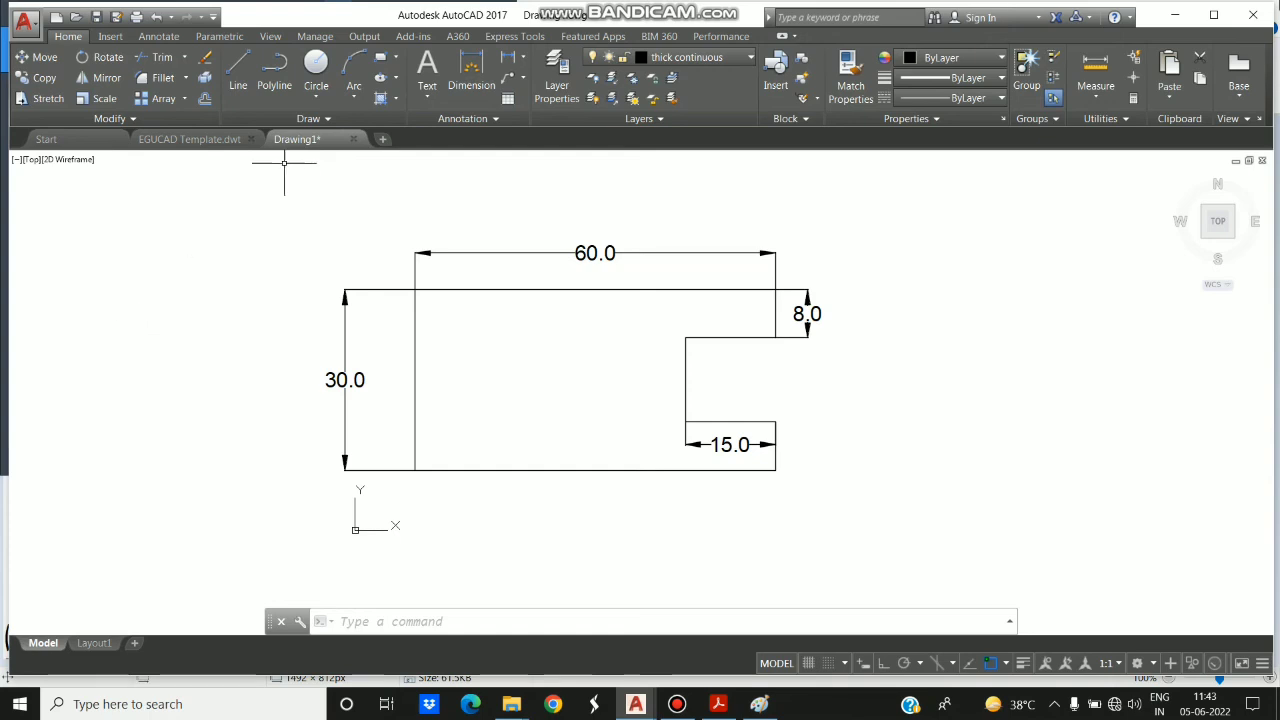
- Turn on the lineweight display and check the LineWeight entry among the status bar customization options
click(1022, 663)
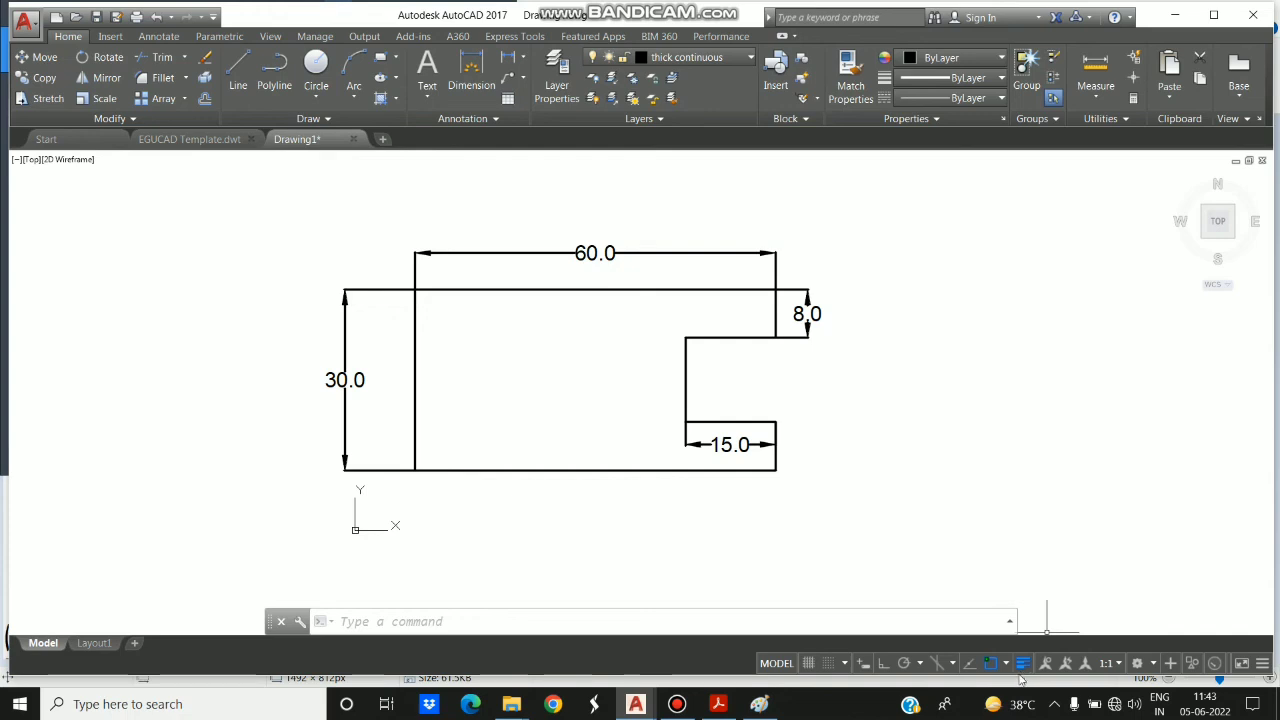
click(1263, 665)
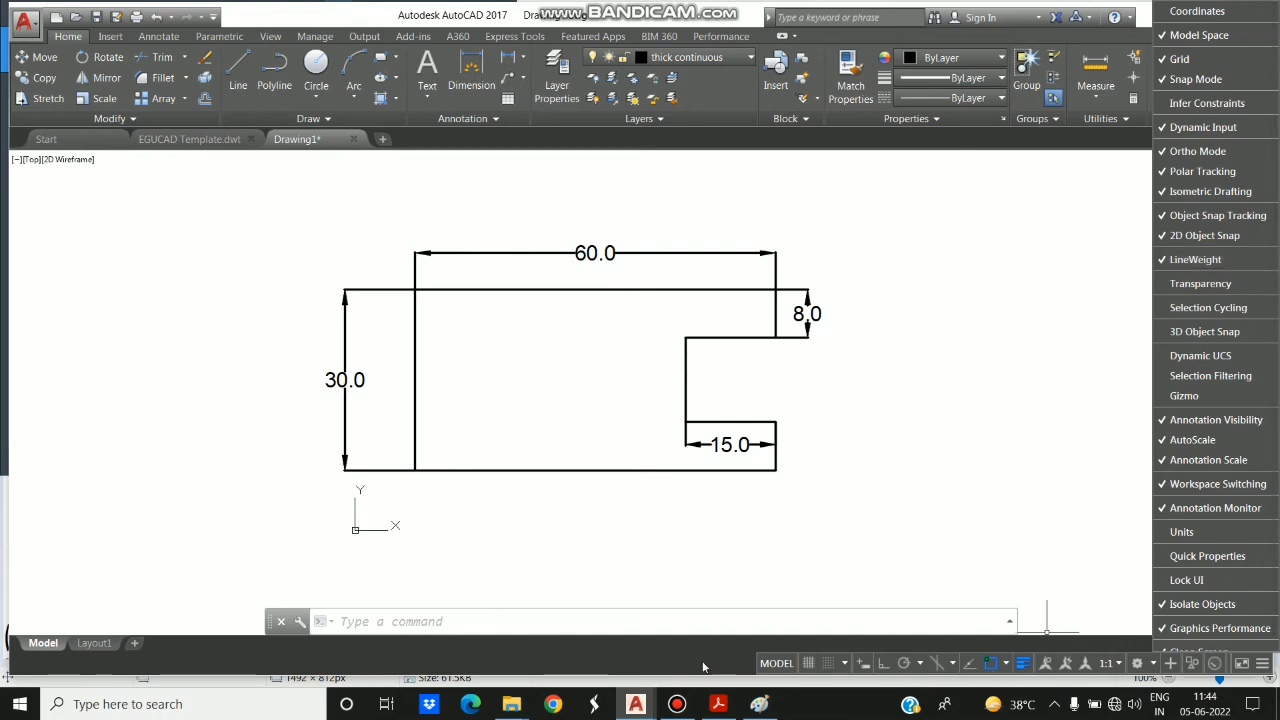
click(1022, 672)
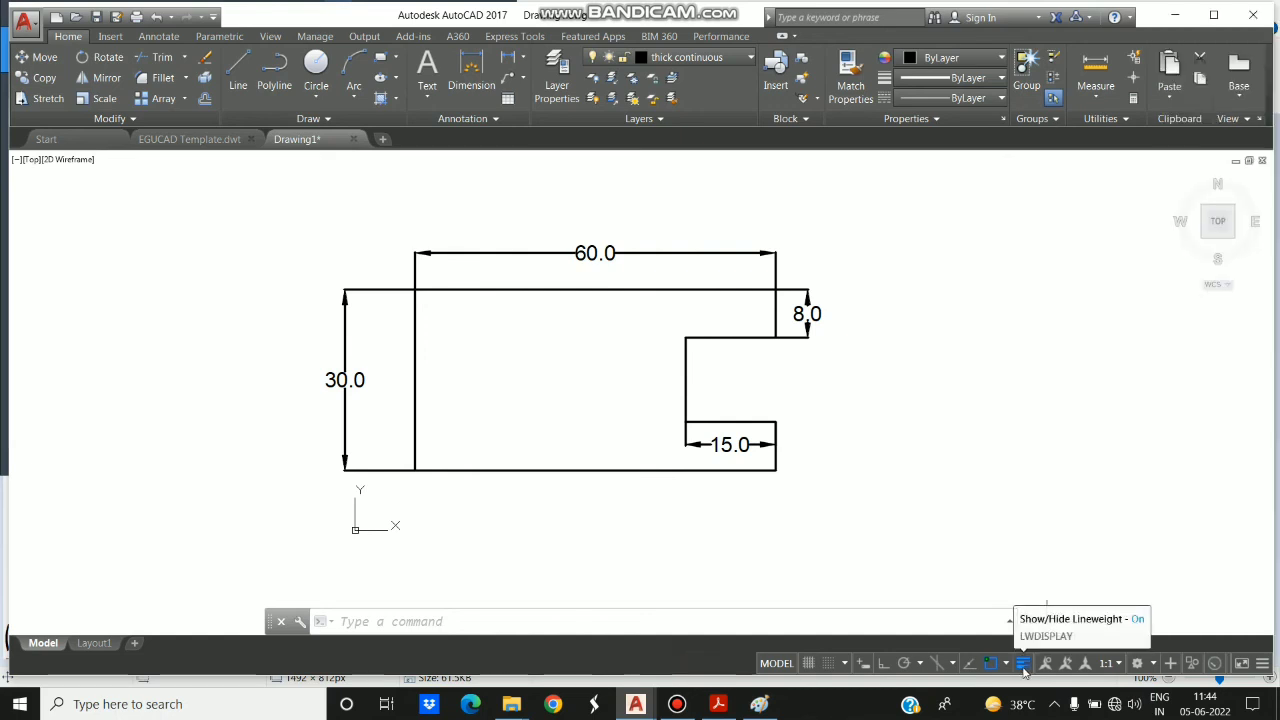
- Set the lineweight of all the figure's outline edges, including the notch, to 0.80 mm and clear the selection
click(416, 347)
click(502, 290)
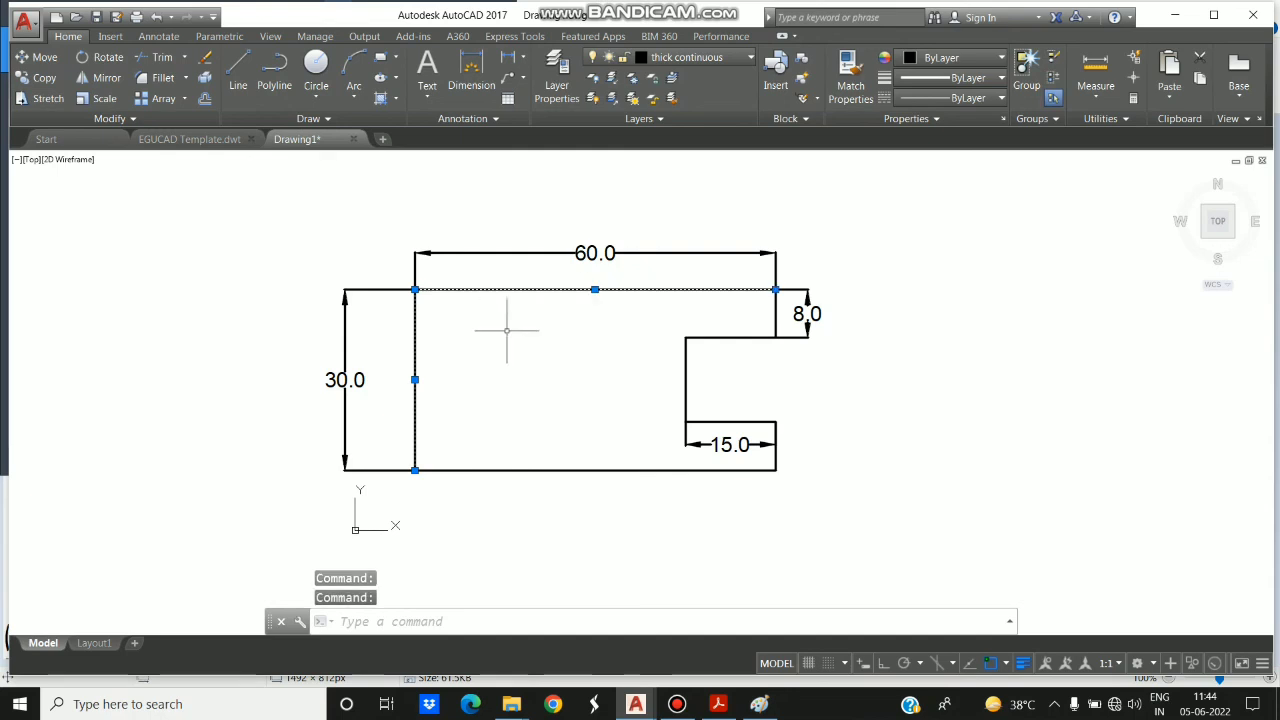
click(532, 470)
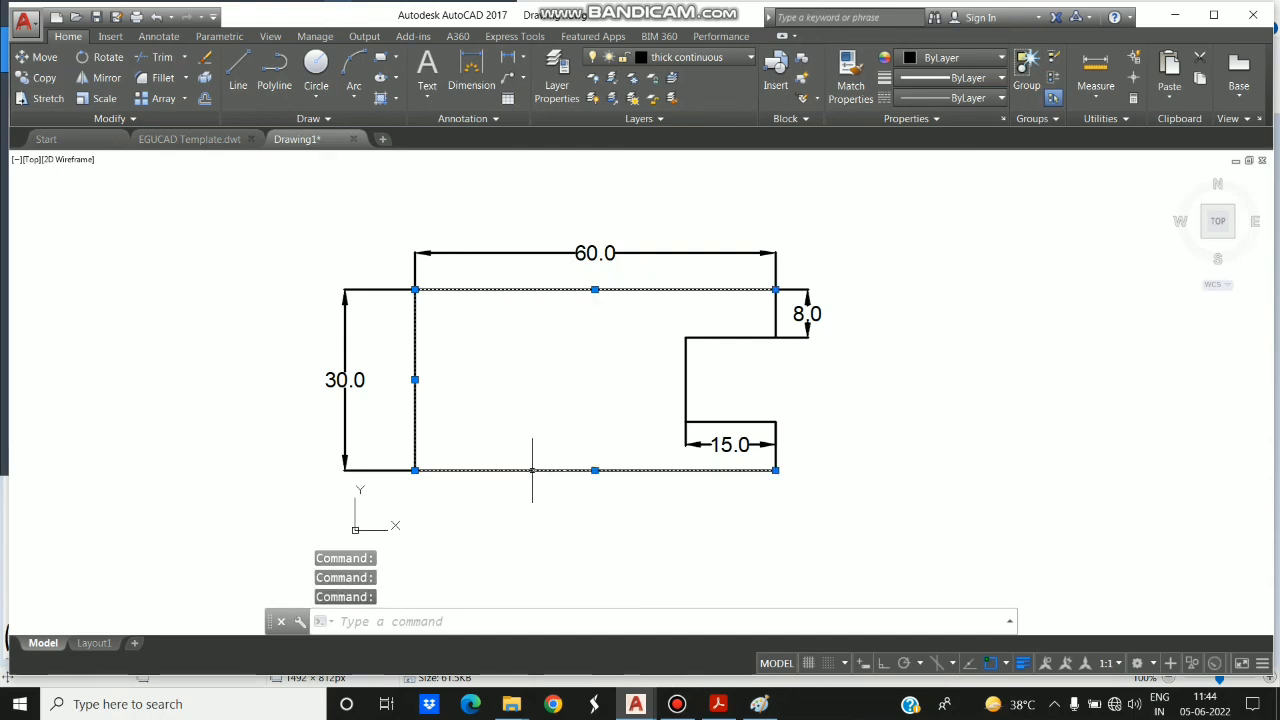
click(775, 452)
click(746, 423)
click(746, 409)
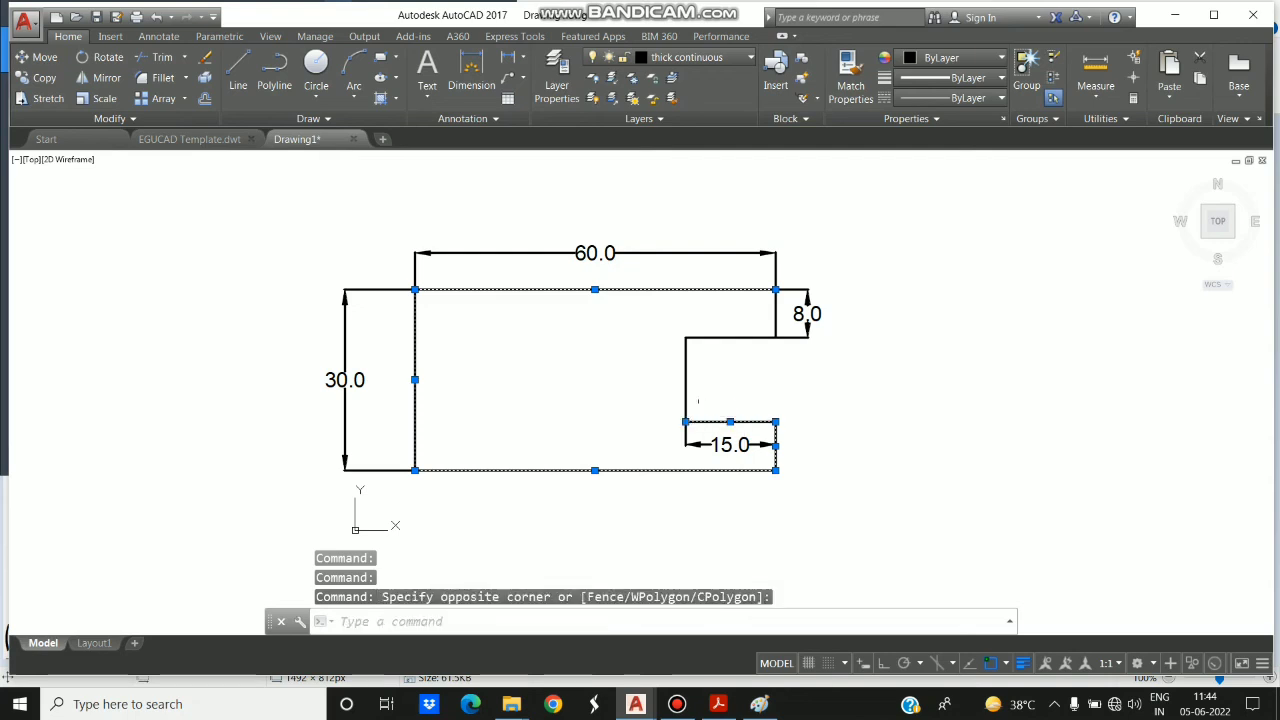
click(689, 373)
click(734, 338)
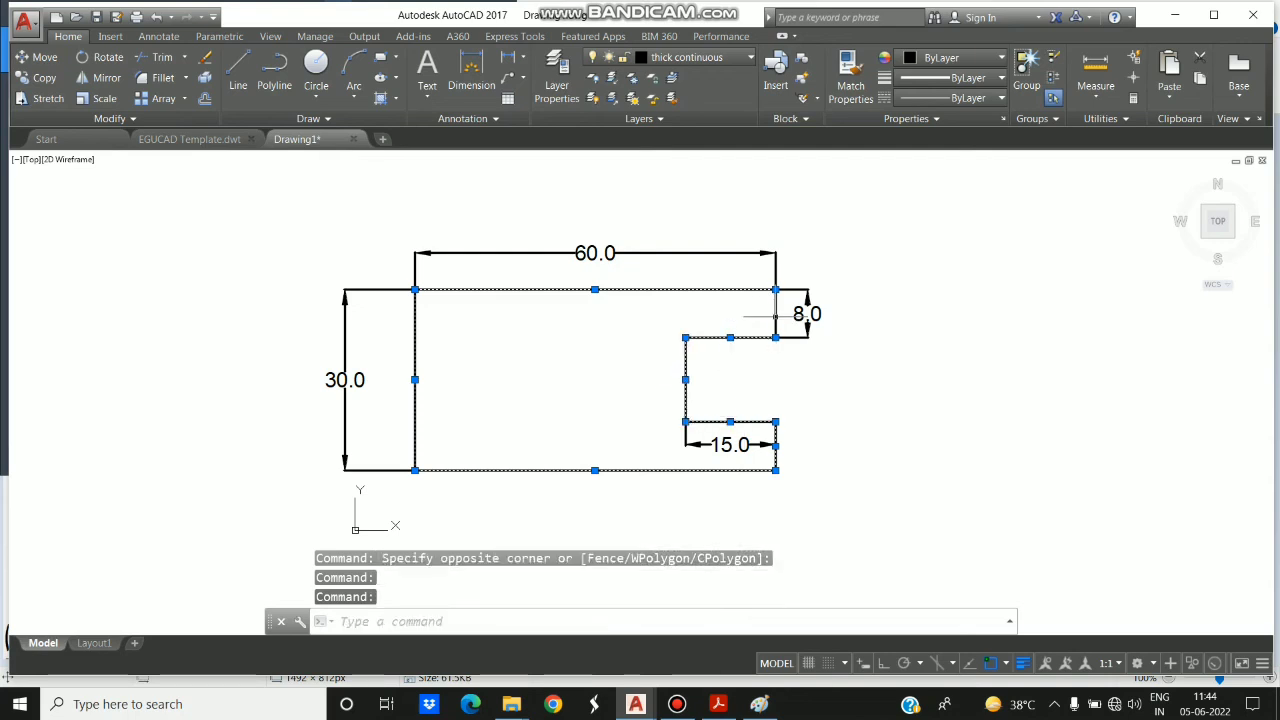
click(776, 315)
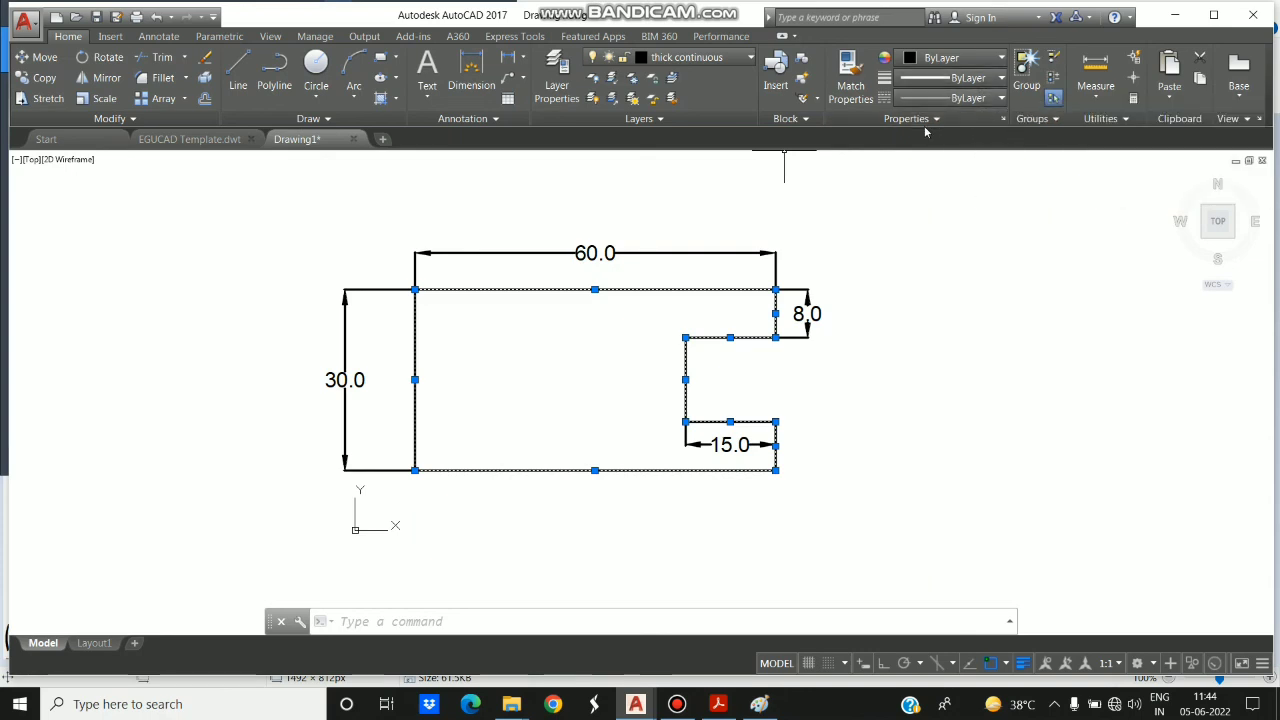
click(990, 80)
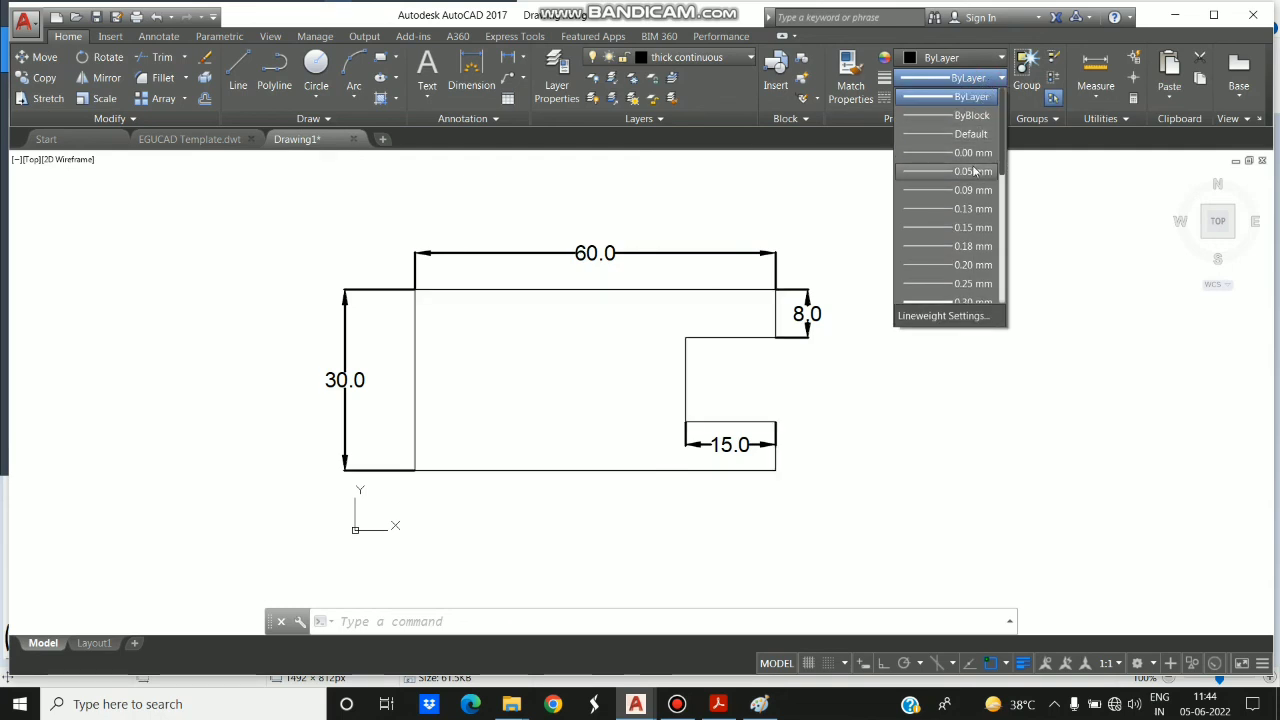
scroll(975, 172, down, 3)
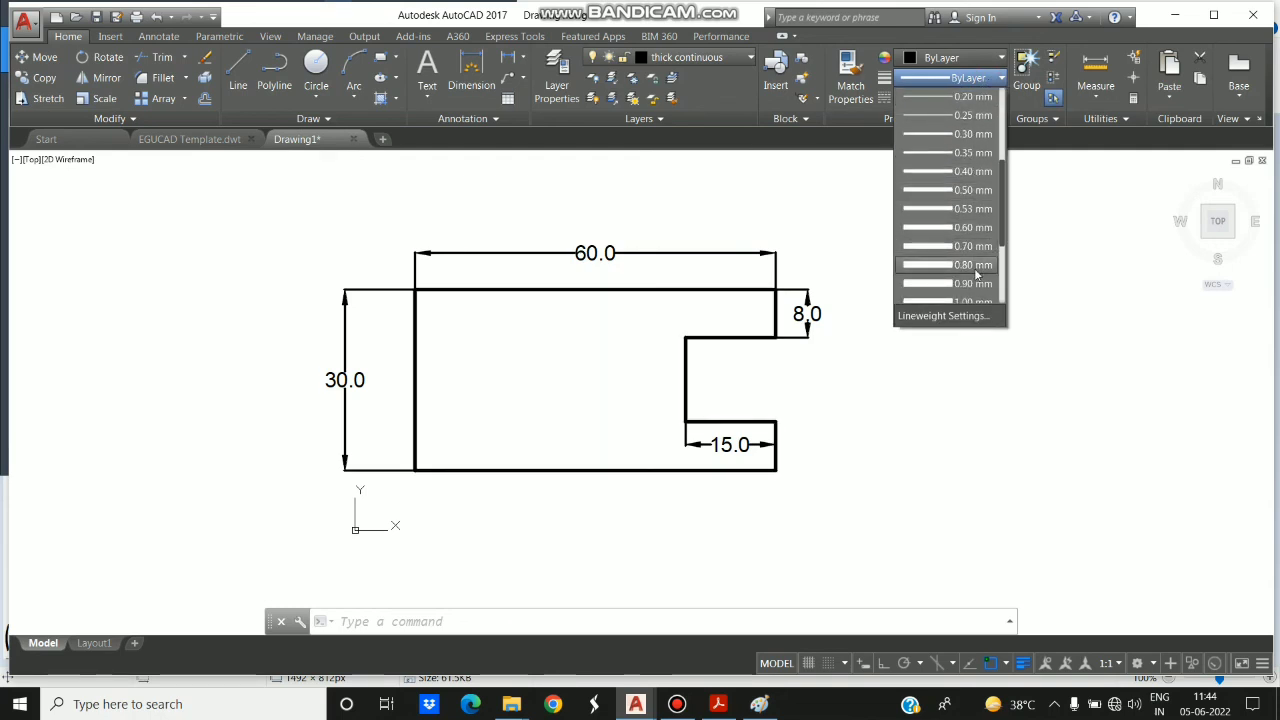
click(975, 266)
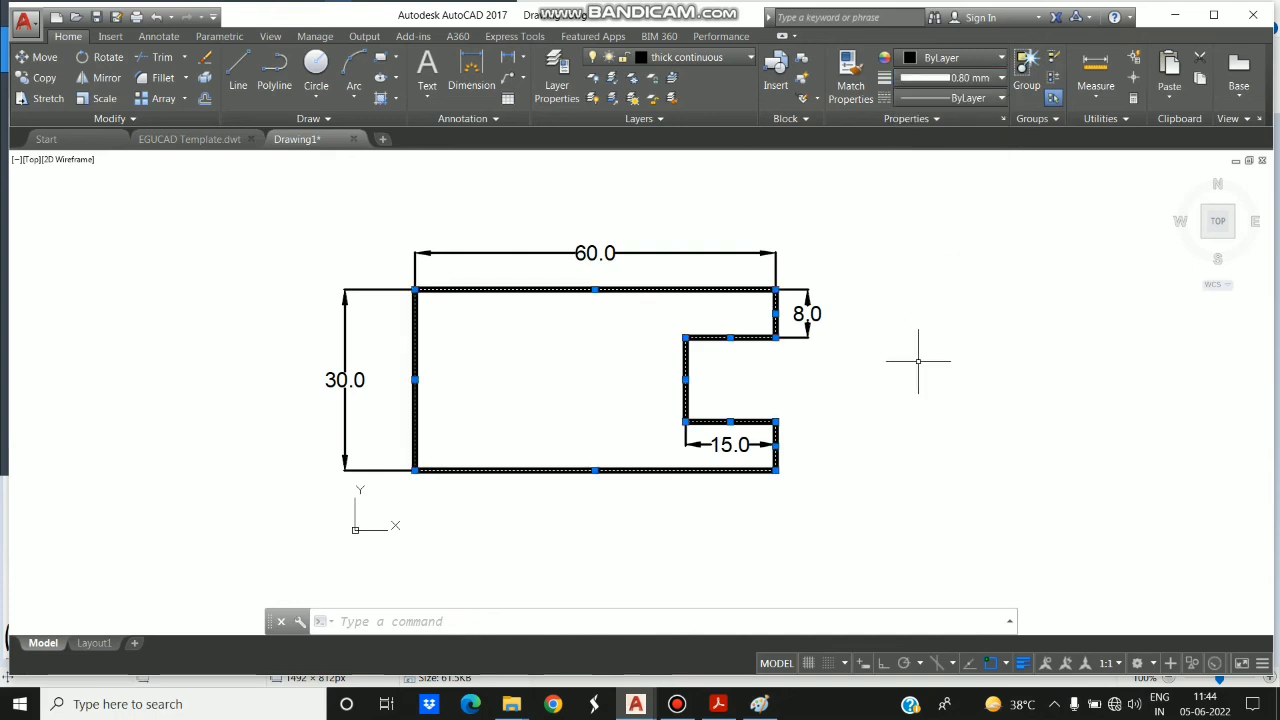
key(Escape)
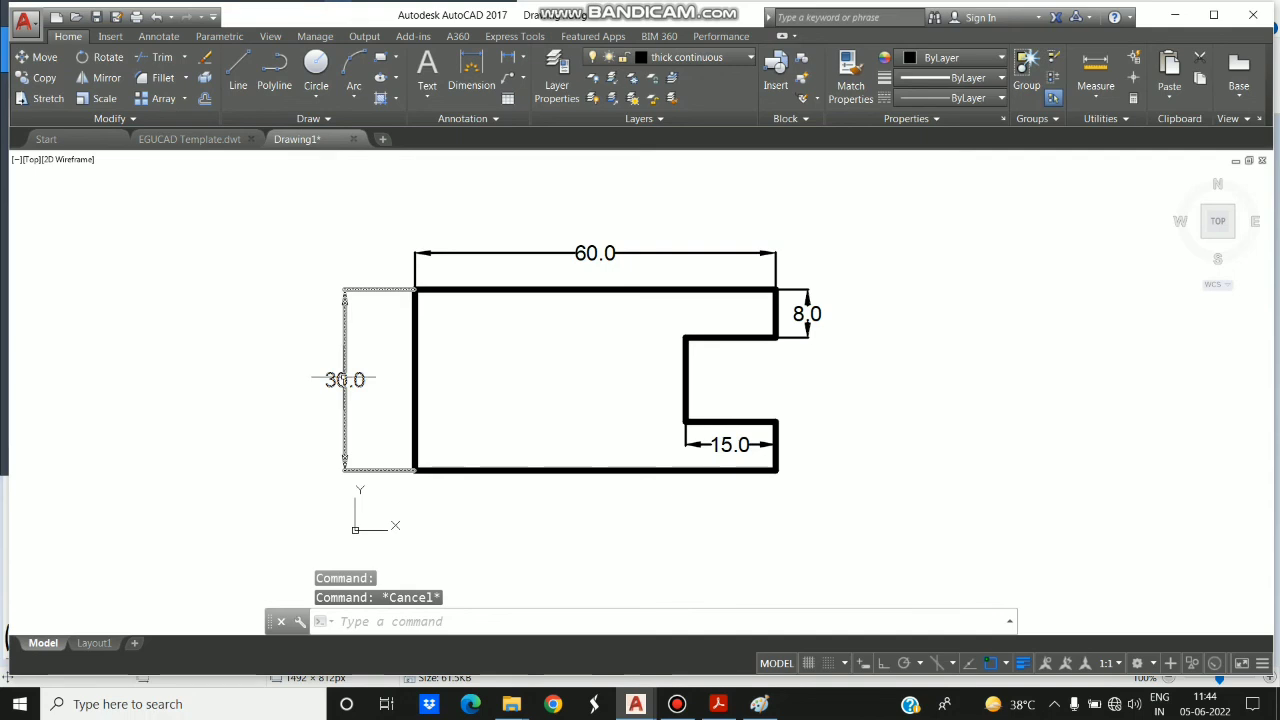
- Set the lineweight of all four linear dimensions to 0.05 mm and clear the selection
click(344, 379)
click(600, 254)
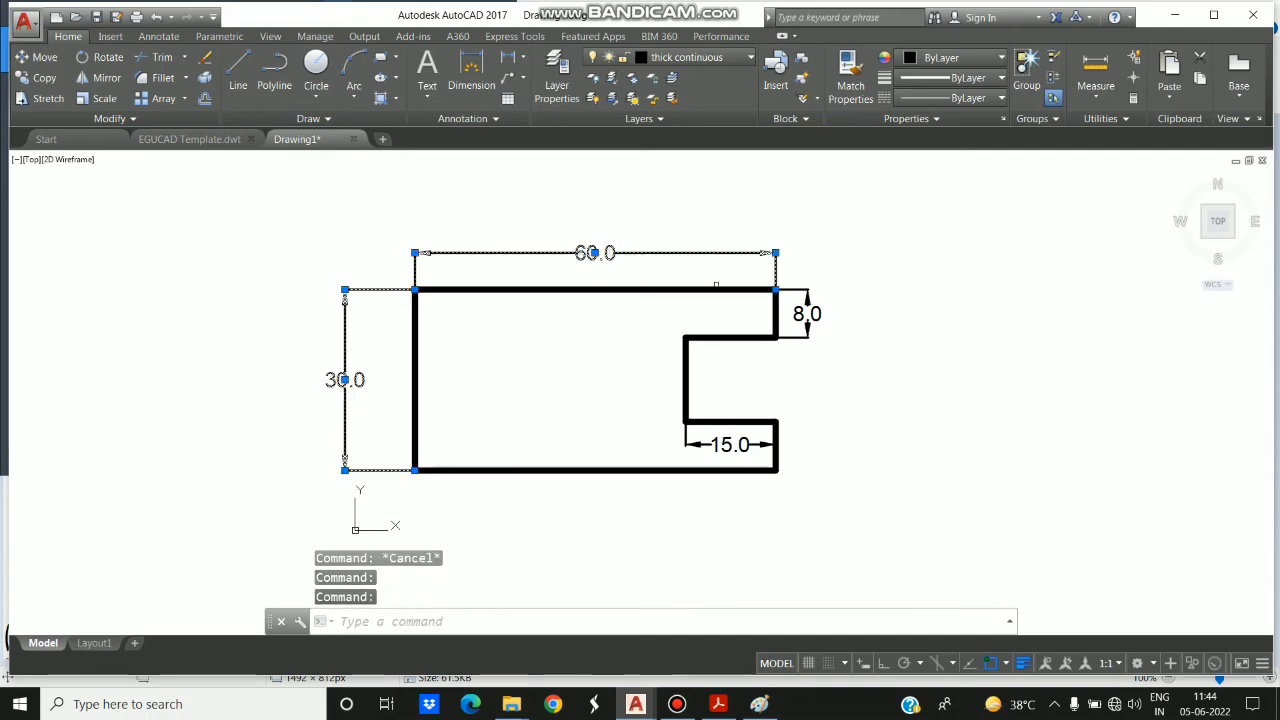
click(812, 295)
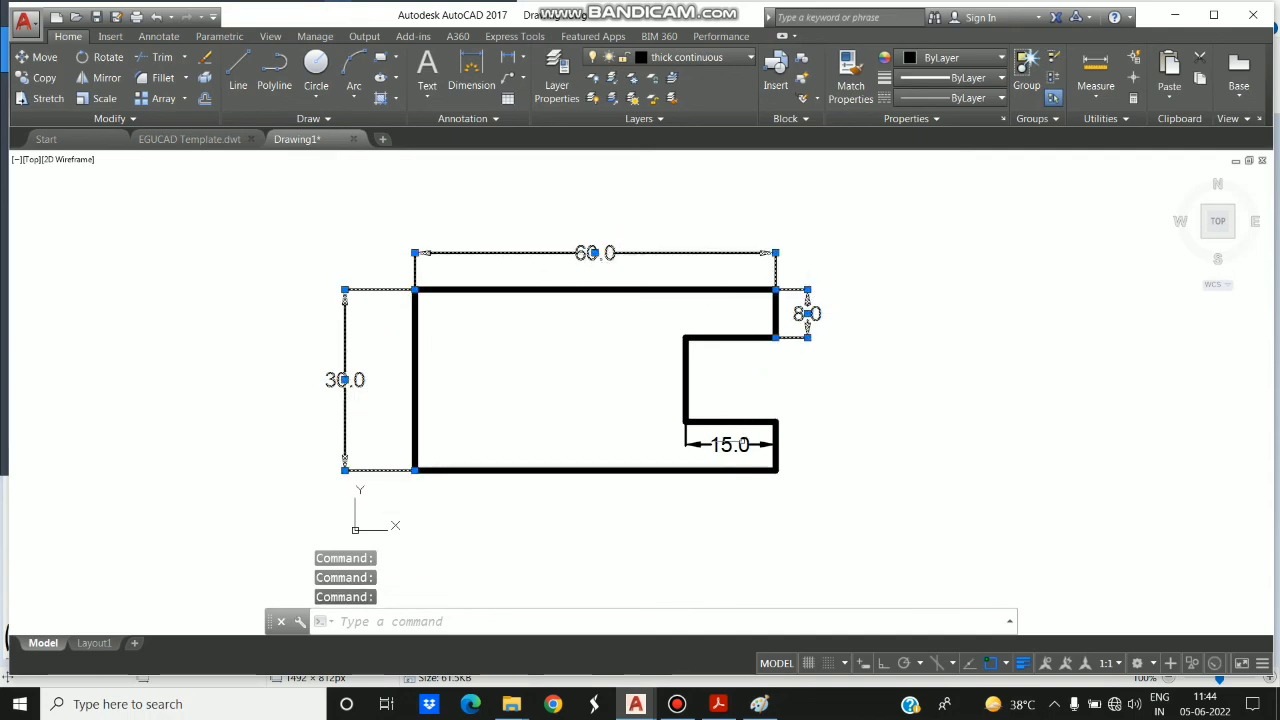
click(740, 444)
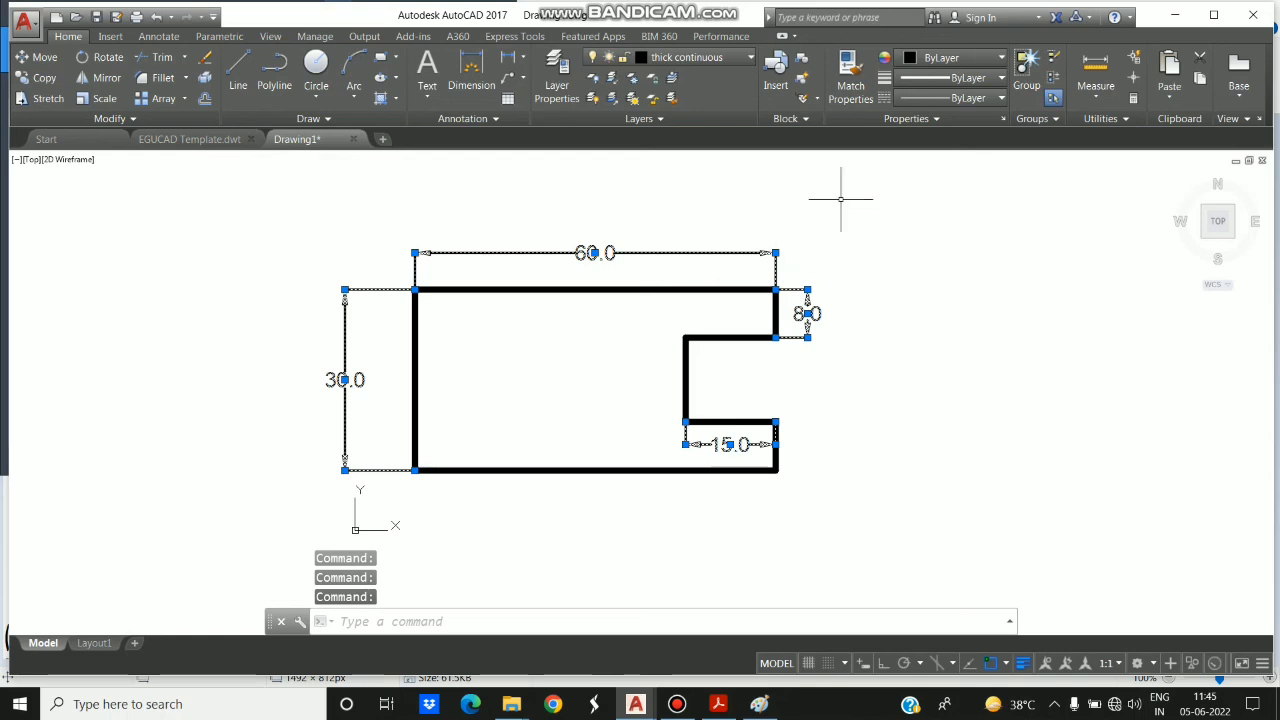
click(981, 82)
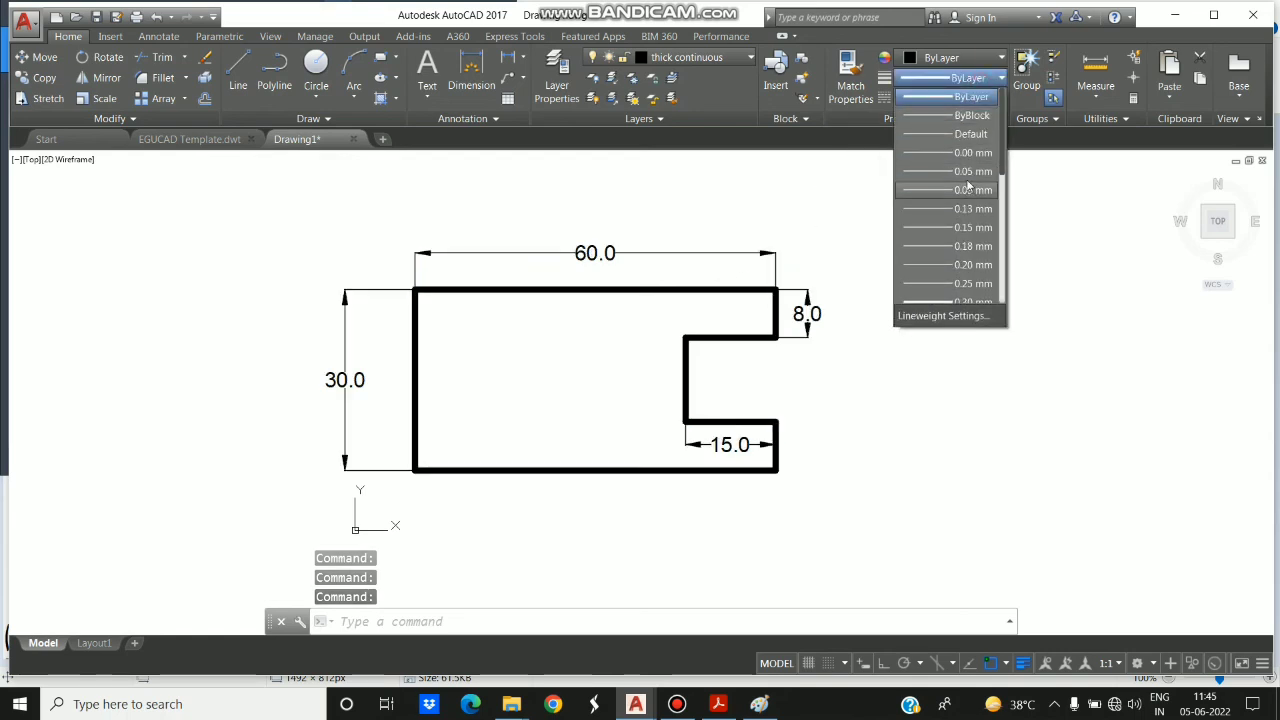
click(967, 177)
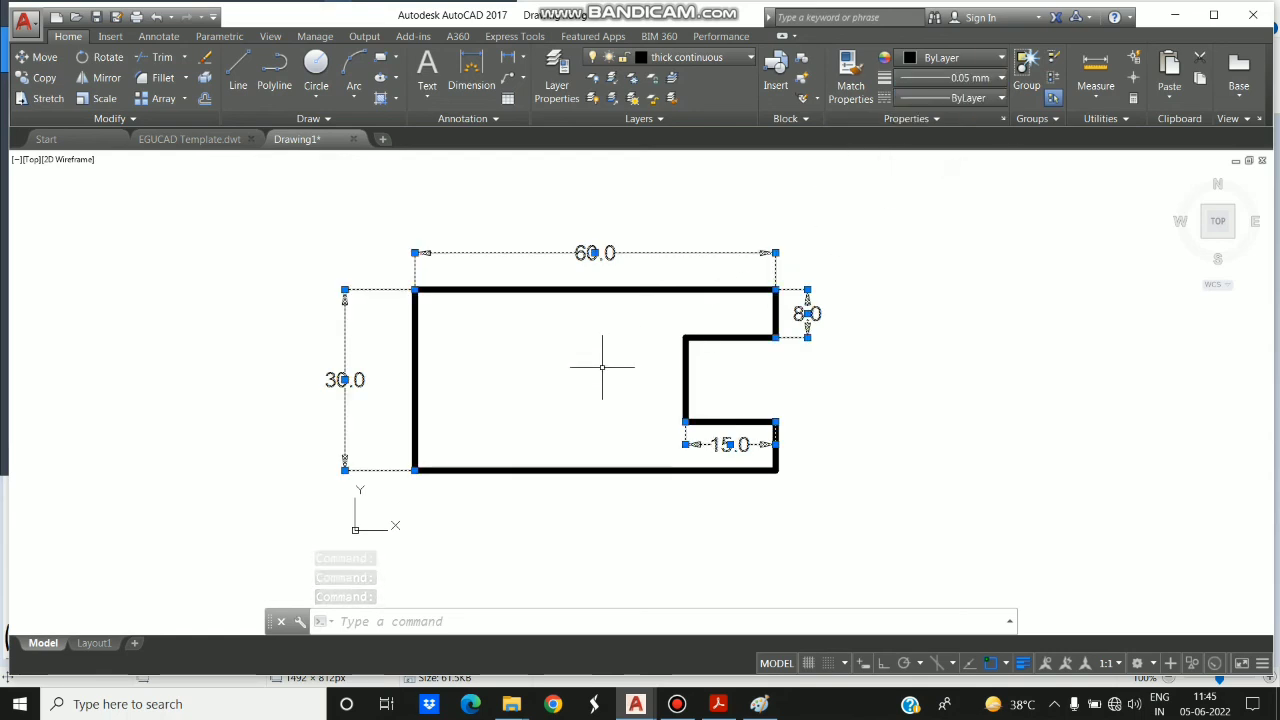
key(Escape)
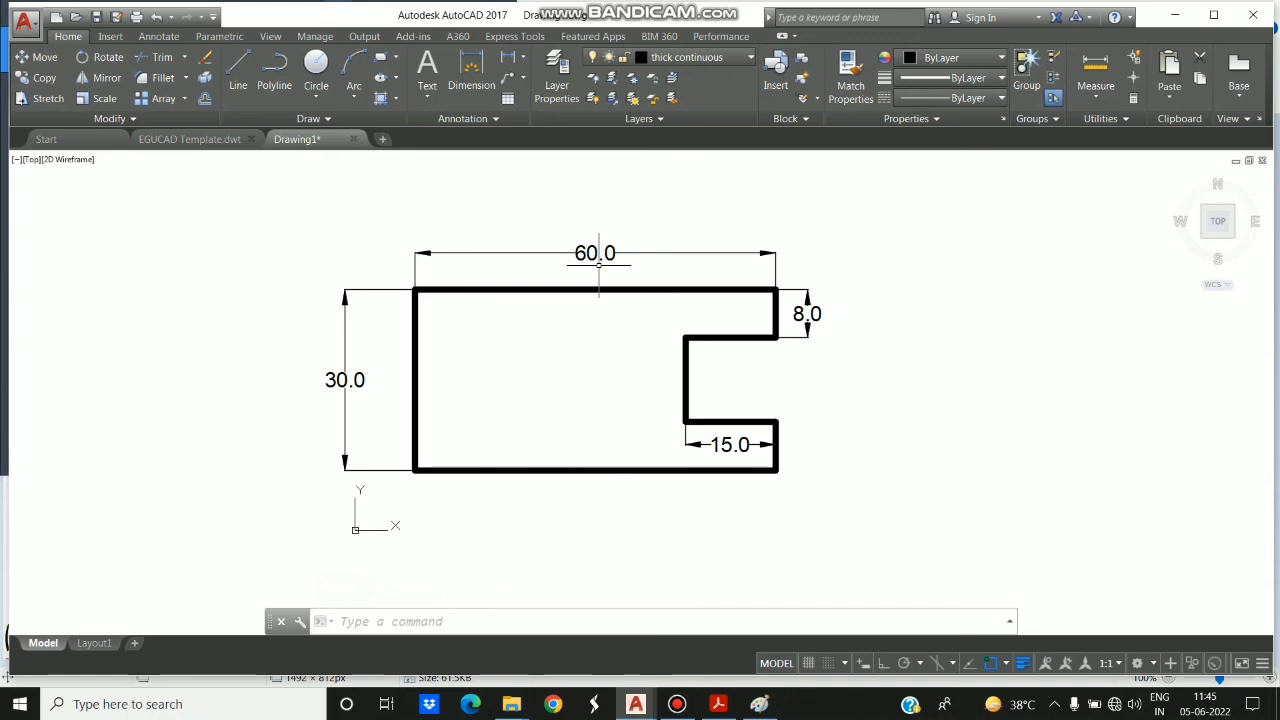
- Open the Standard dimension style for modification and review its line, arrow, text, fit and primary unit settings
text(D)
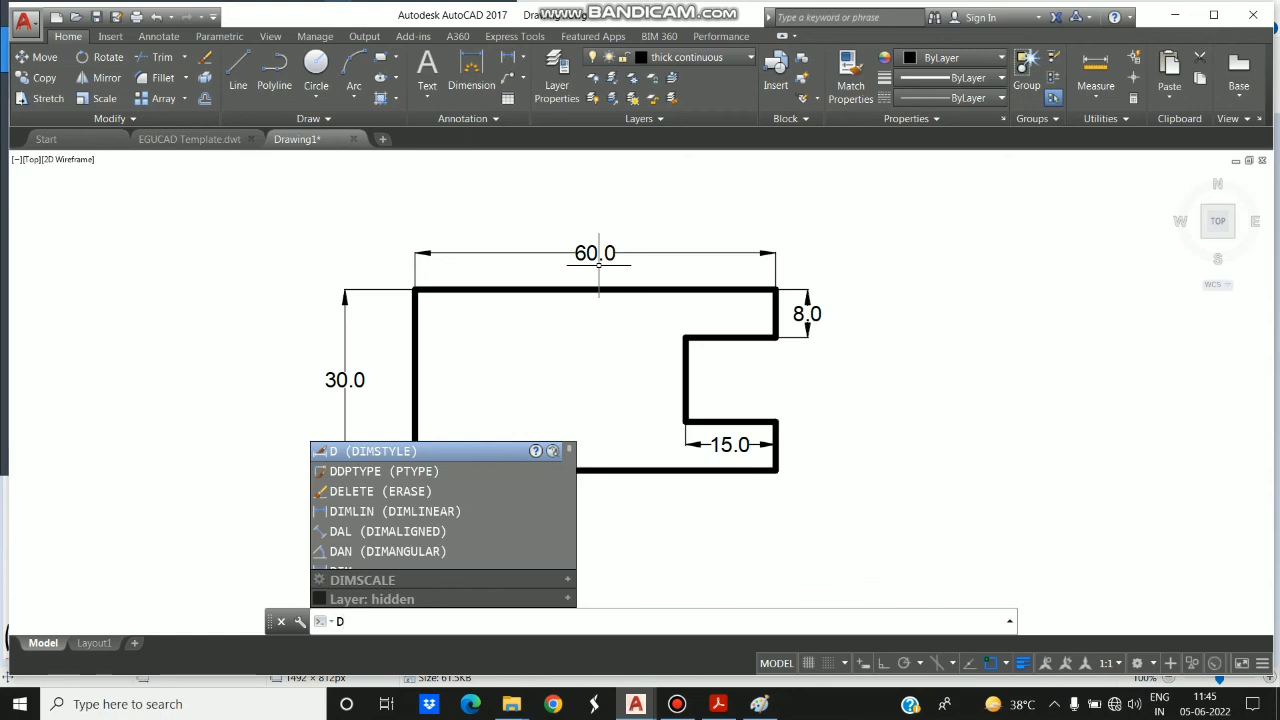
key(Return)
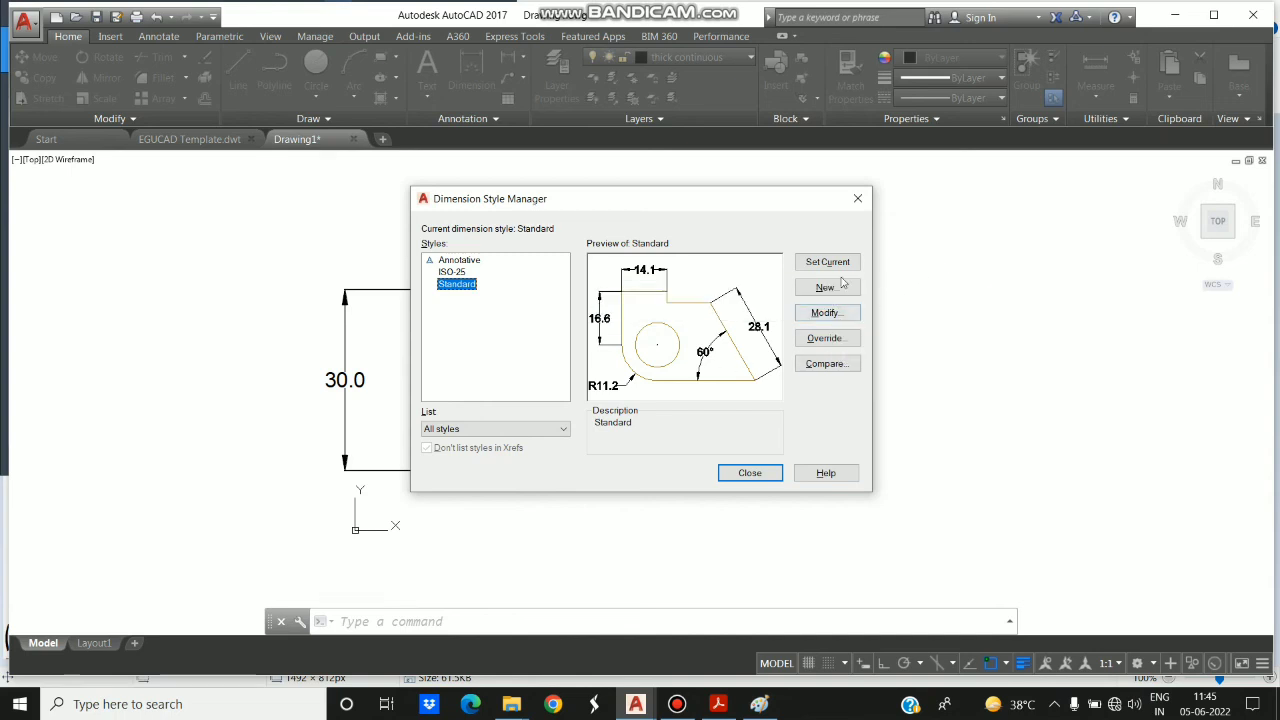
click(837, 314)
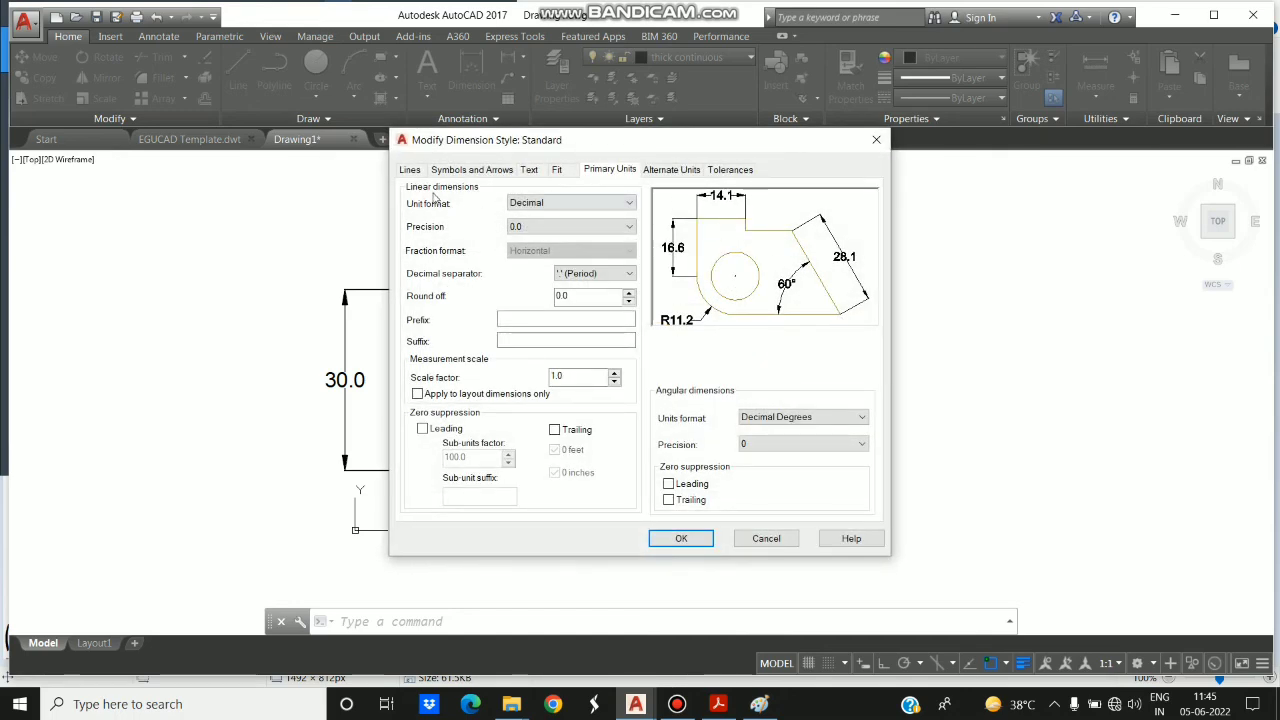
click(410, 172)
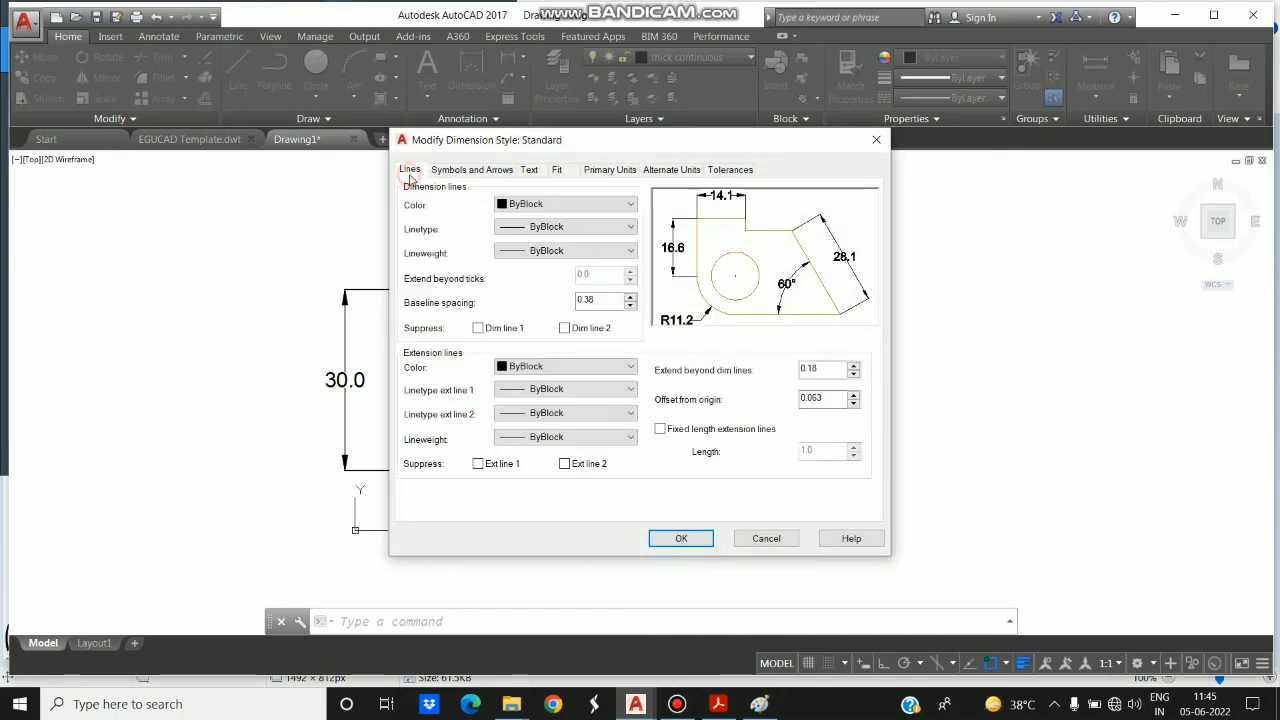
click(445, 171)
click(528, 172)
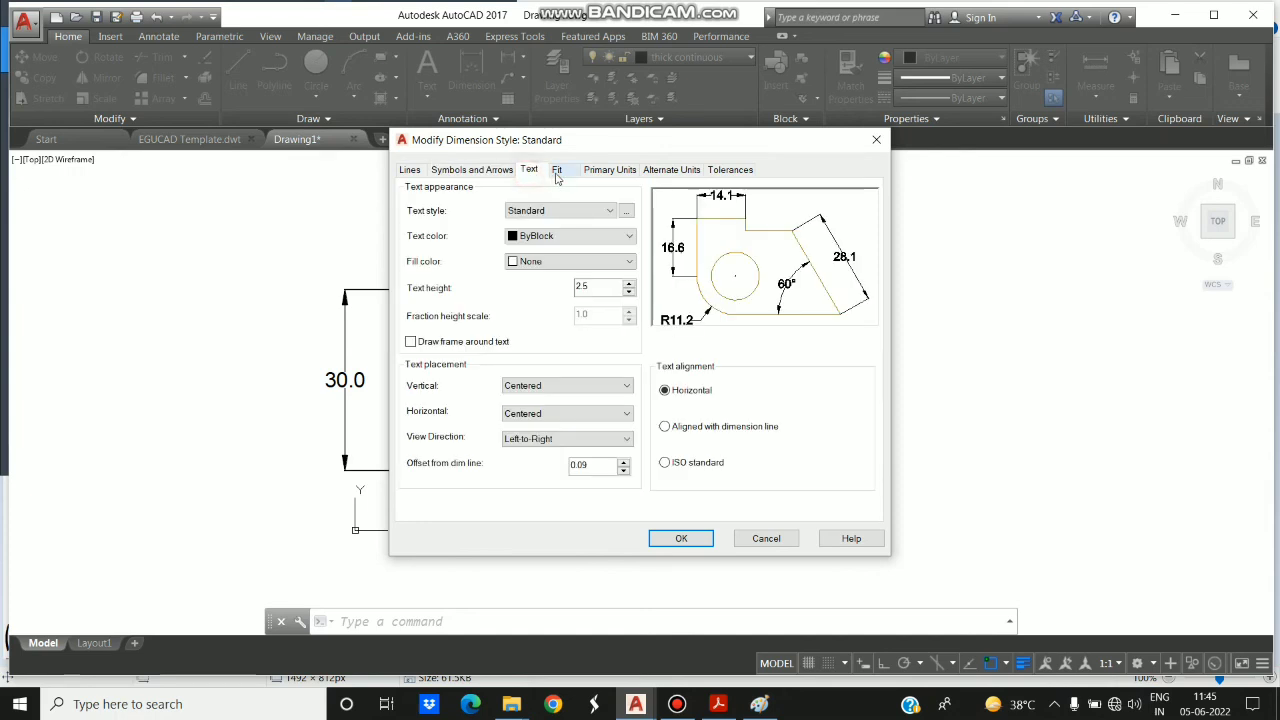
click(557, 171)
click(602, 175)
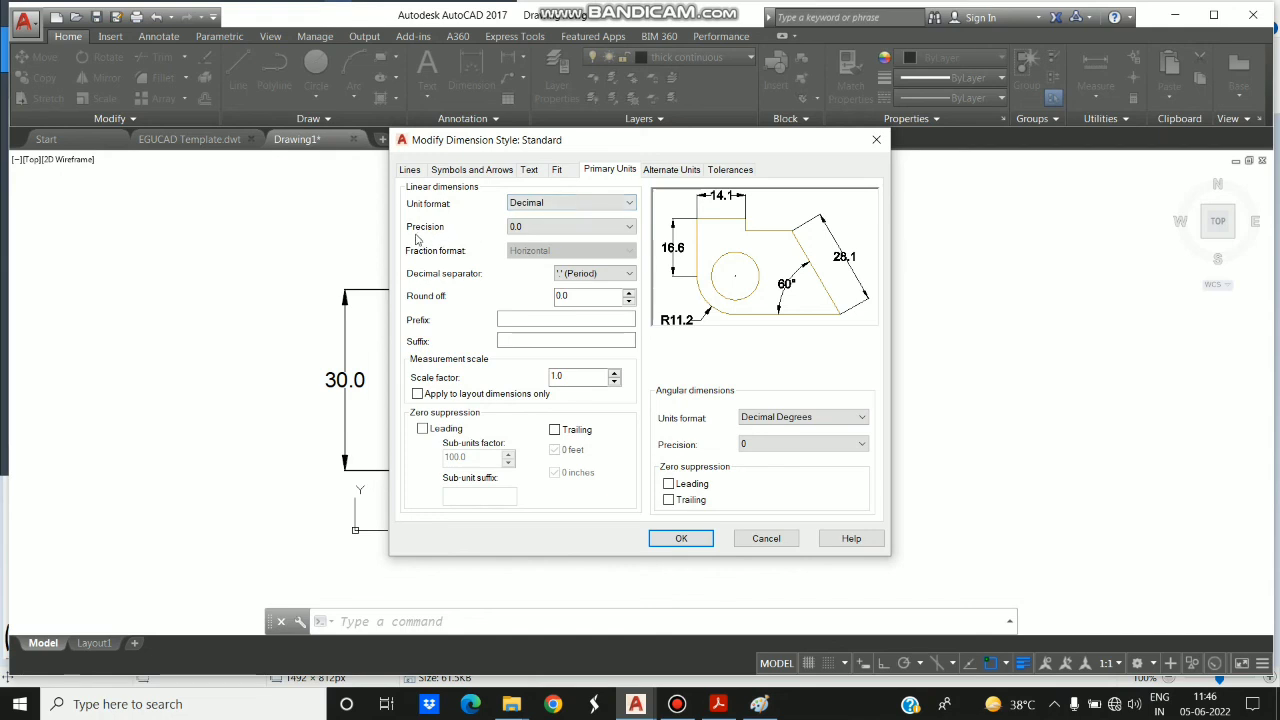
- Set the linear dimension precision of the Standard style to 0.00 and accept the style changes
click(548, 228)
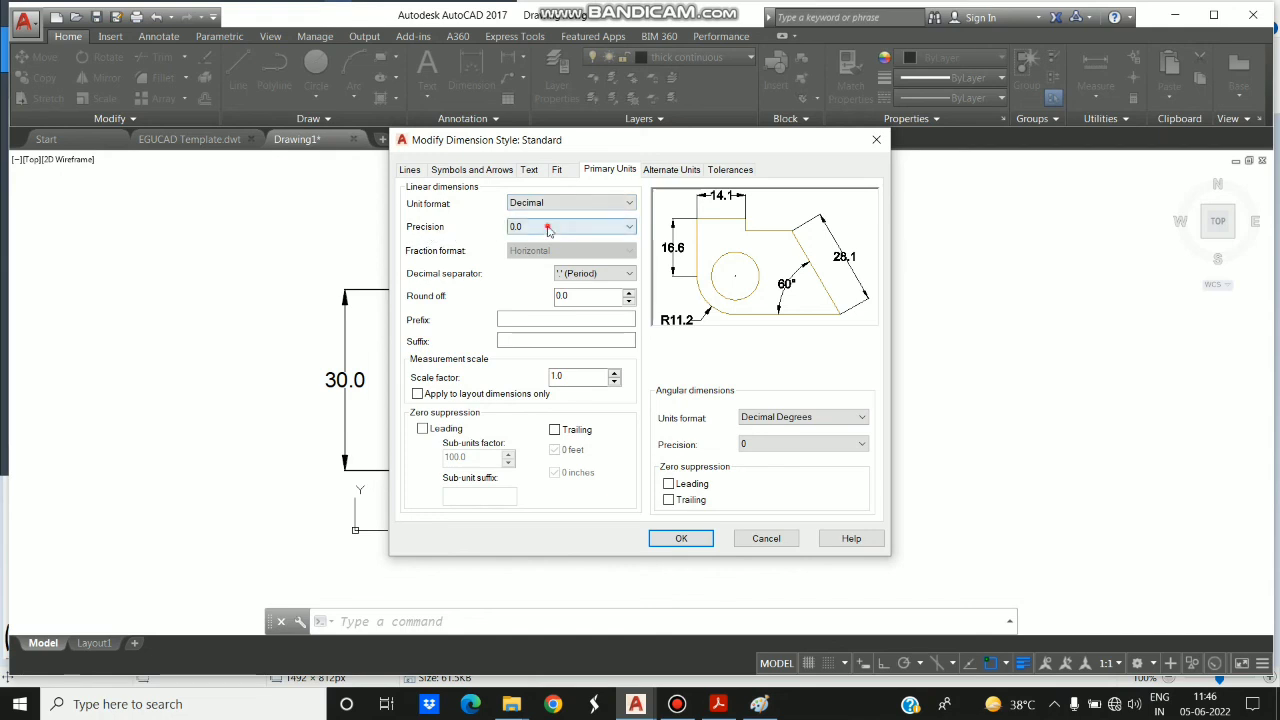
click(540, 262)
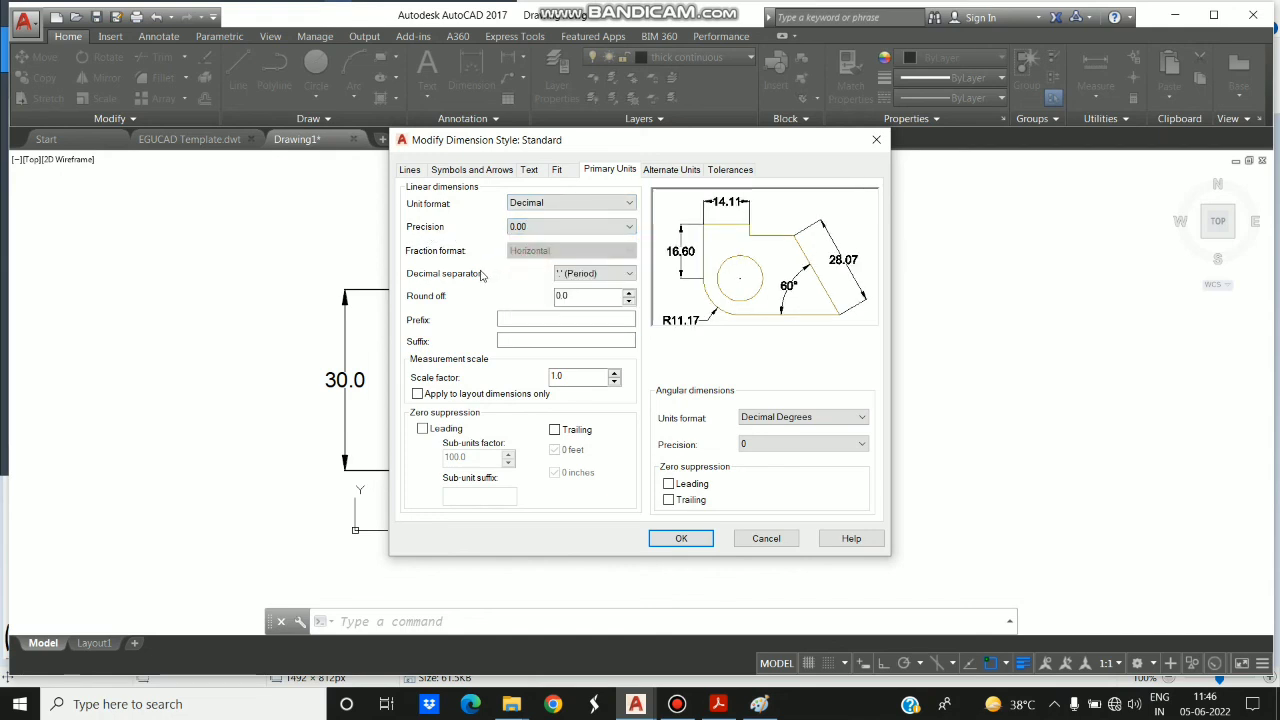
click(525, 227)
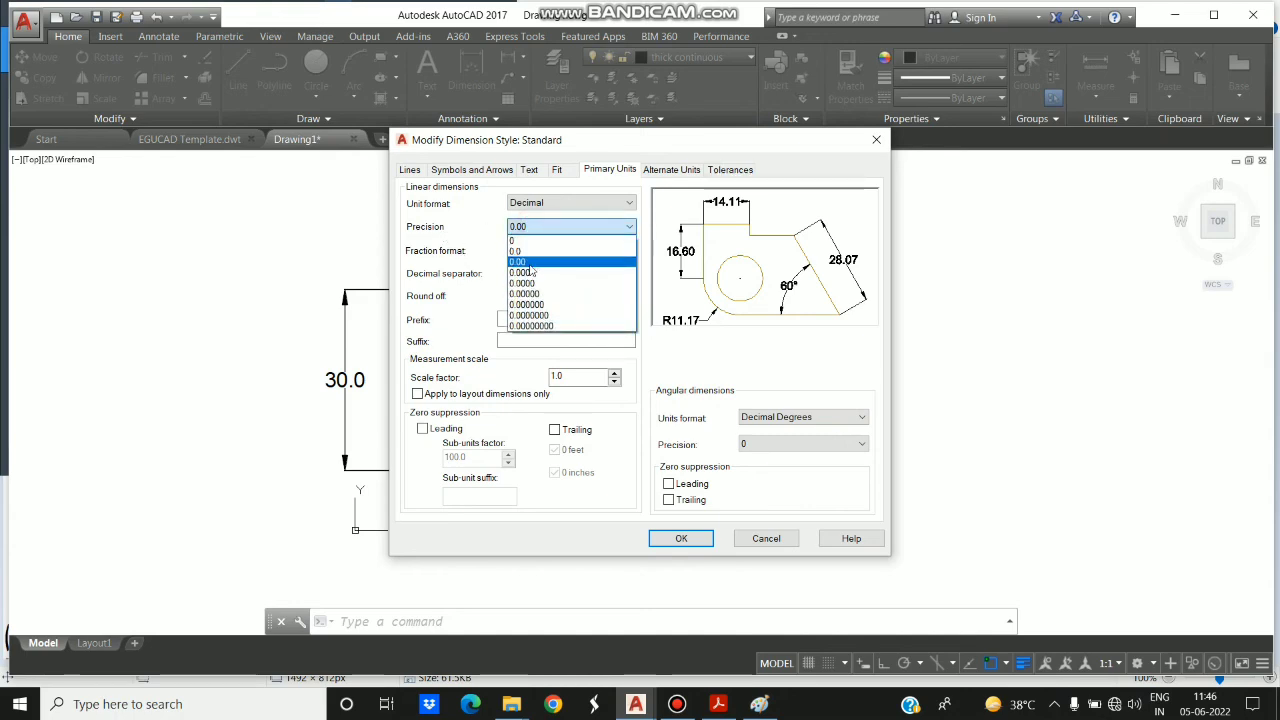
click(520, 262)
click(679, 539)
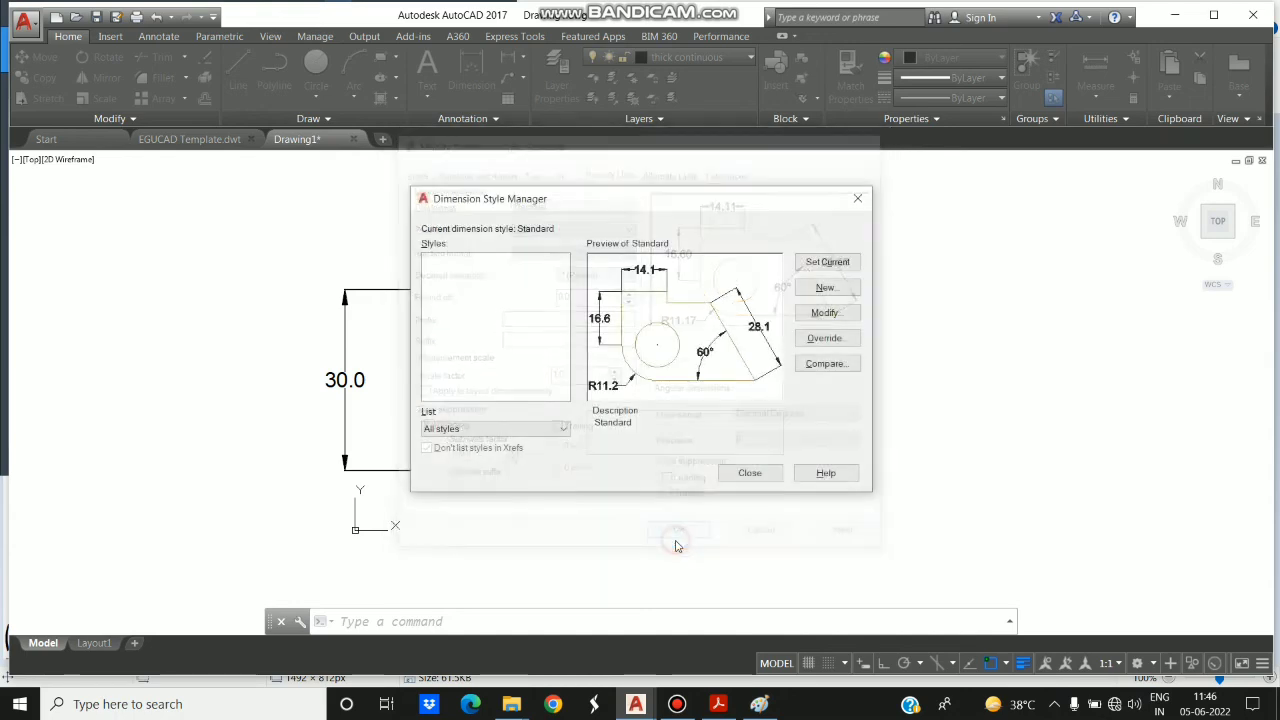